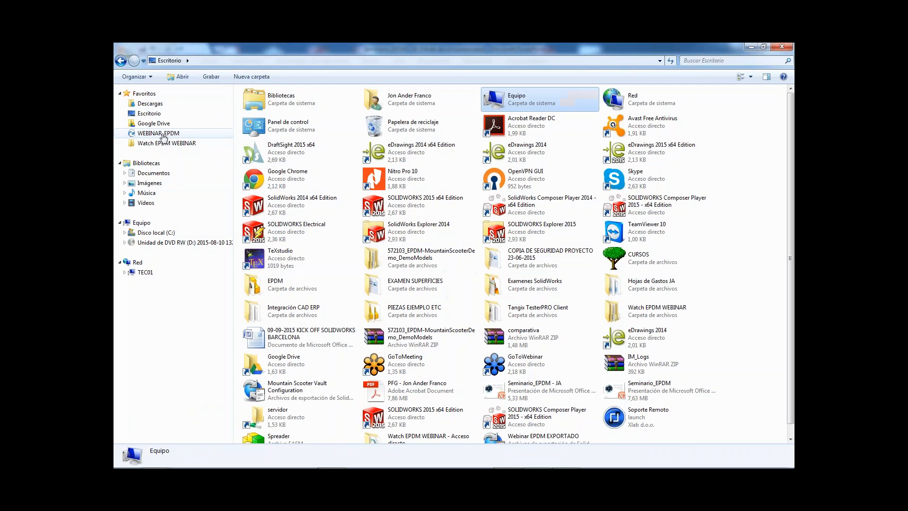
Open the WEBINAR_EPDM vault and start a new project from the Proyecto Nuevo template.
{"action": "left_click", "coordinate": [161, 134]}
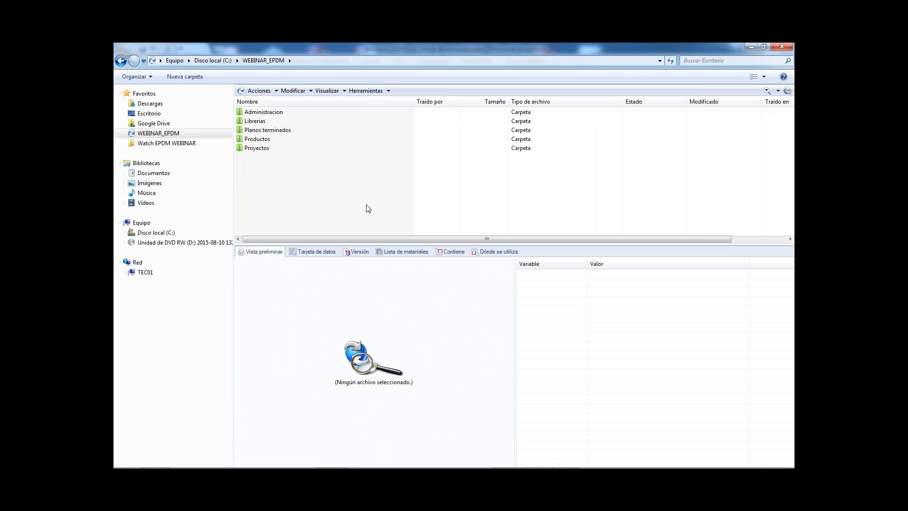
{"action": "right_click", "coordinate": [278, 176]}
{"action": "mouse_move", "coordinate": [360, 253]}
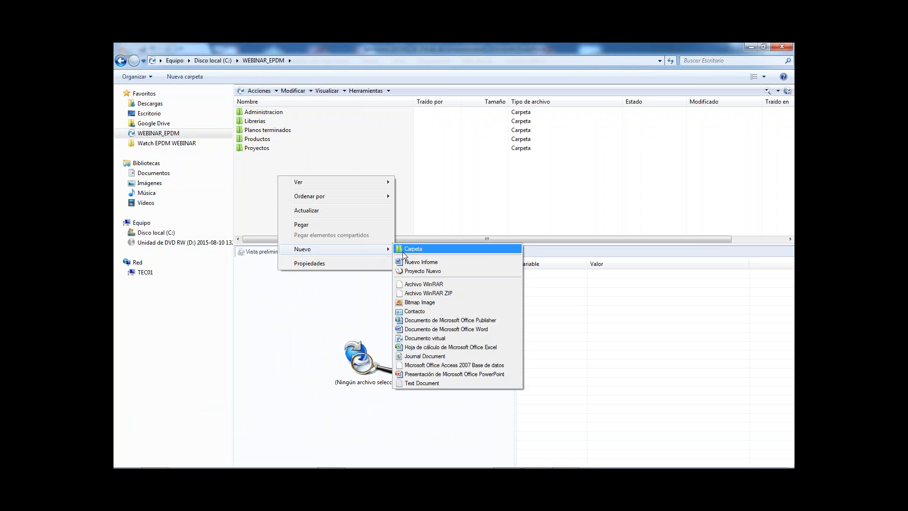
{"action": "left_click", "coordinate": [441, 271]}
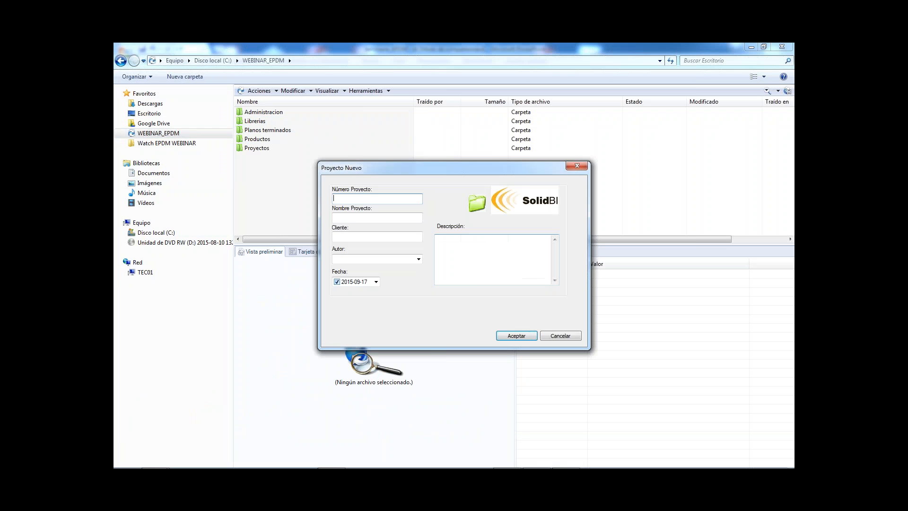
{"action": "left_click_drag", "start_coordinate": [498, 167], "coordinate": [511, 129]}
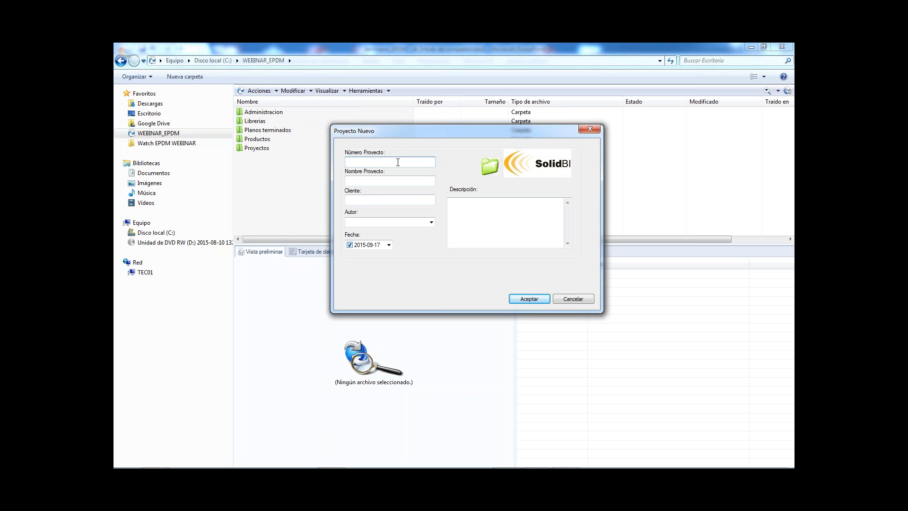
Enter project number 0199, project name "Motor Boxer 4 cilindros" and client "Solid BI" for the new project.
{"action": "type", "text": "199"}
{"action": "left_click", "coordinate": [353, 179]}
{"action": "type", "text": "Motor Boxer 4 cilindro"}
{"action": "left_click", "coordinate": [409, 199]}
{"action": "type", "text": "Solid BI"}
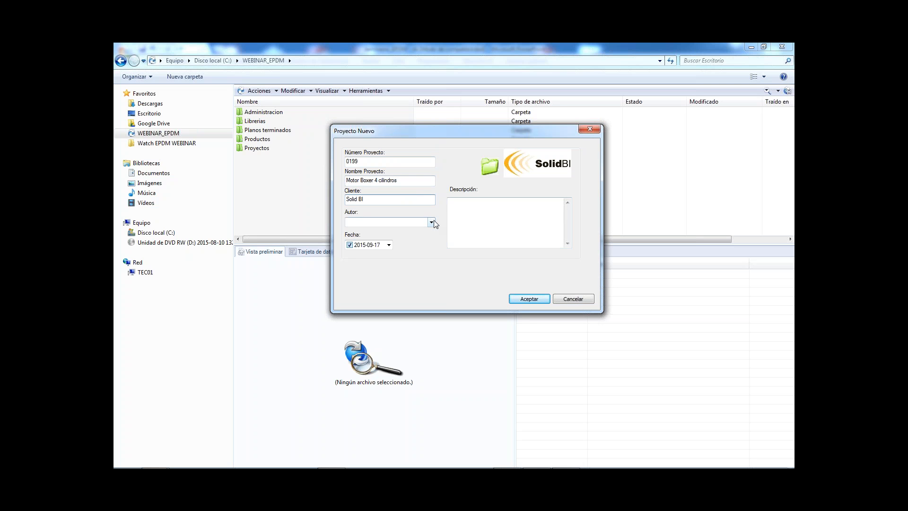
Choose the project's author, add the description "Ensamblaje para Webinar EPDM." and accept the project data.
{"action": "left_click", "coordinate": [428, 221]}
{"action": "left_click", "coordinate": [417, 234]}
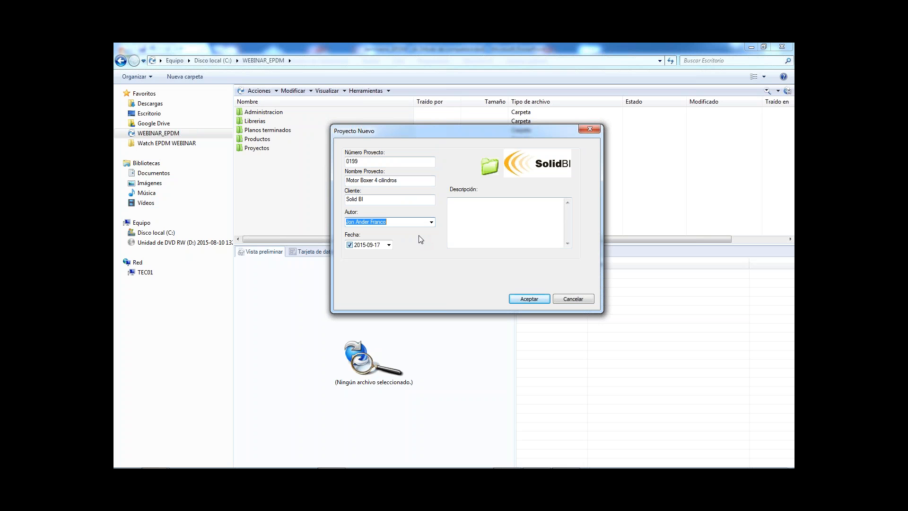
{"action": "left_click", "coordinate": [484, 233]}
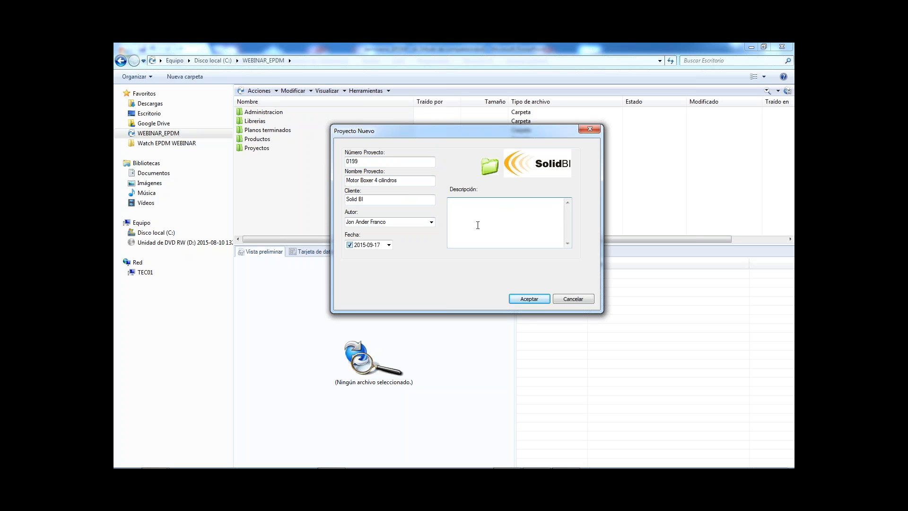
{"action": "type", "text": "Ensamblaje para Webinar EPDM."}
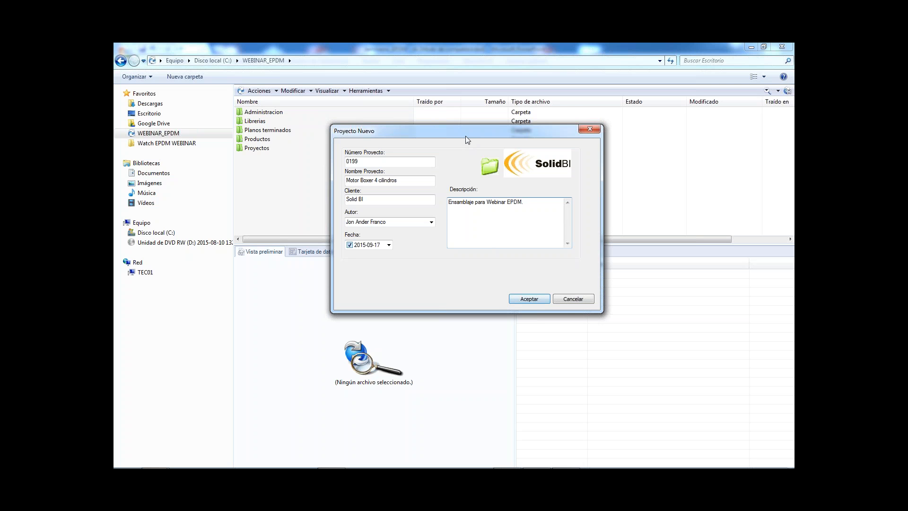
{"action": "left_click_drag", "start_coordinate": [465, 133], "coordinate": [461, 169]}
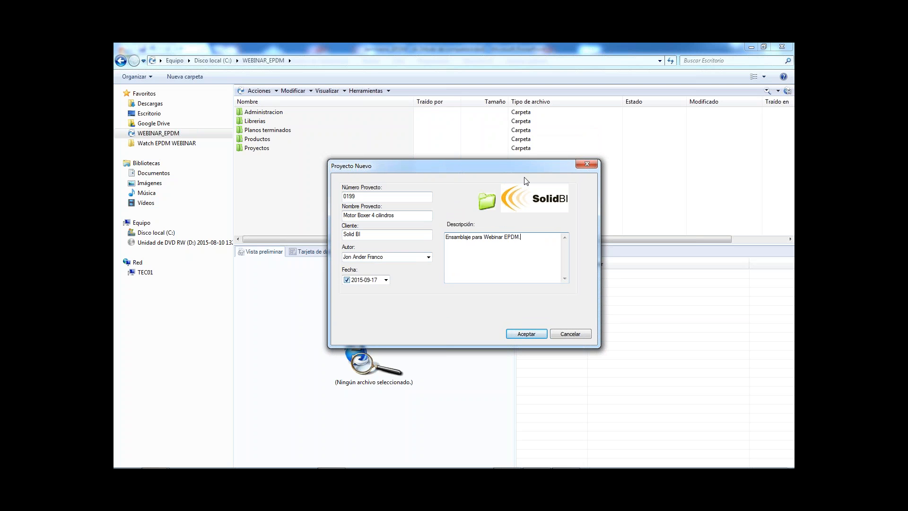
{"action": "left_click", "coordinate": [526, 334]}
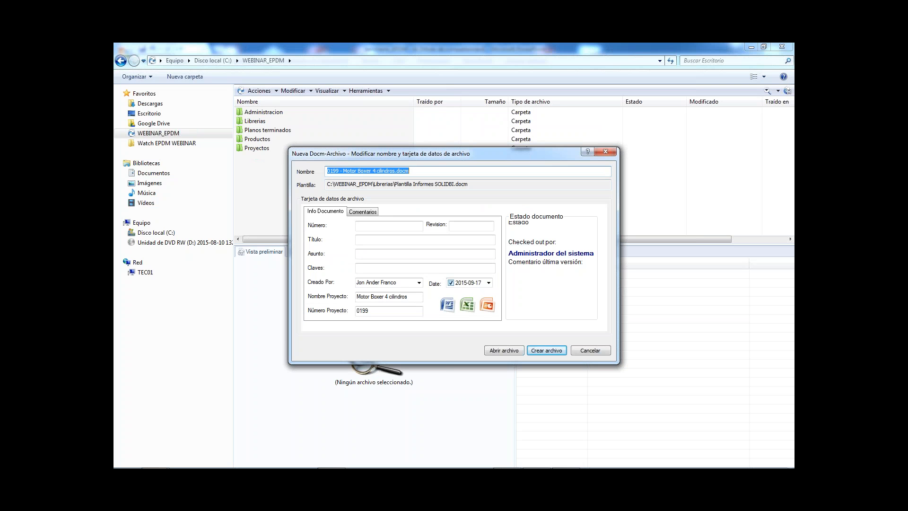
Enter number 152 and the title "Informe proyecto" in the new report's data card.
{"action": "left_click", "coordinate": [390, 226]}
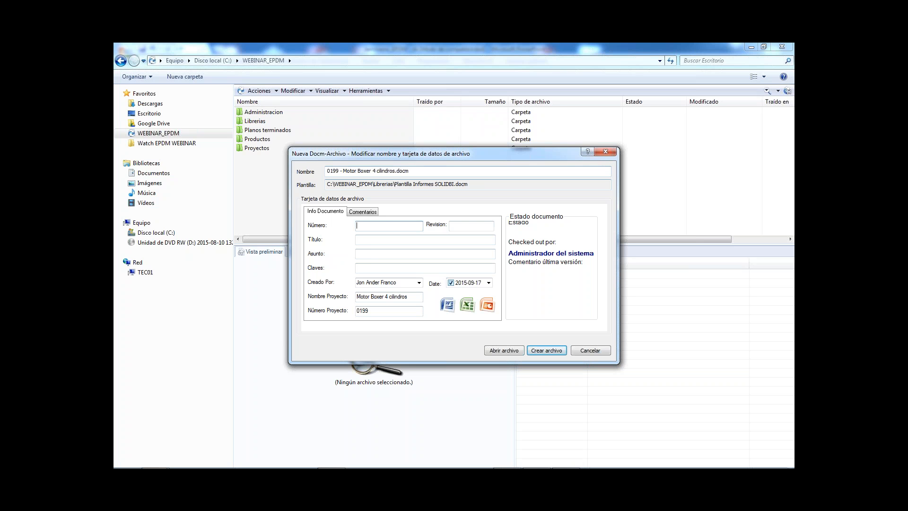
{"action": "left_click", "coordinate": [378, 226]}
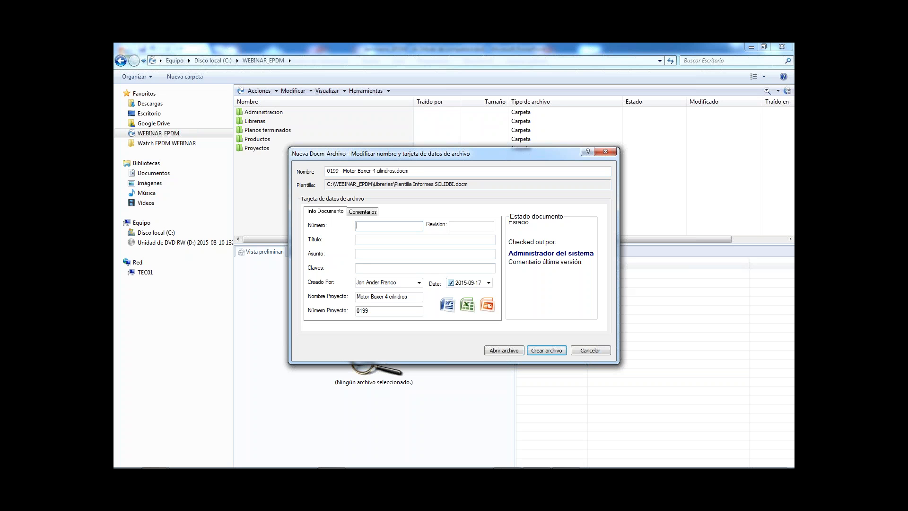
{"action": "type", "text": "152"}
{"action": "left_click", "coordinate": [395, 241]}
{"action": "type", "text": "Informe proyecto"}
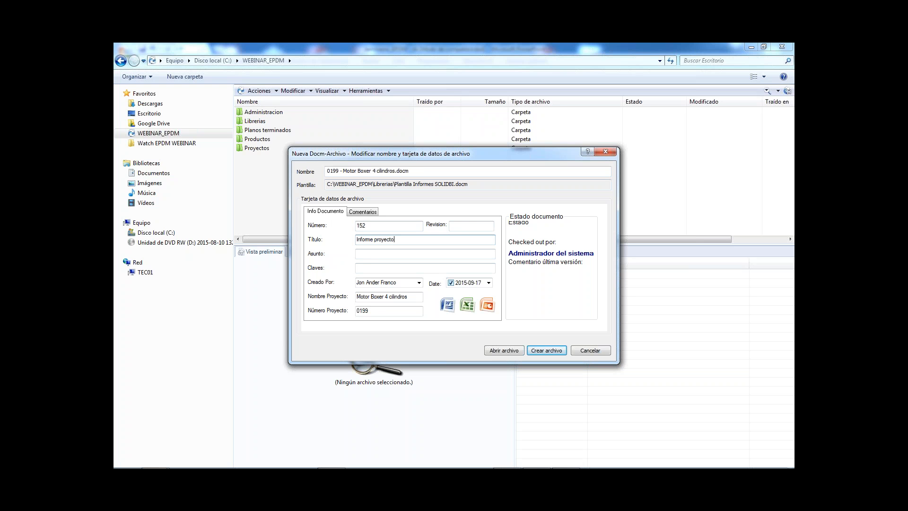
Set the report's subject to "Motor Boxer" and its date to today, 17/09/2015, and open the file in Word.
{"action": "left_click", "coordinate": [407, 255]}
{"action": "type", "text": "Motor Boxer"}
{"action": "key", "text": "Tab"}
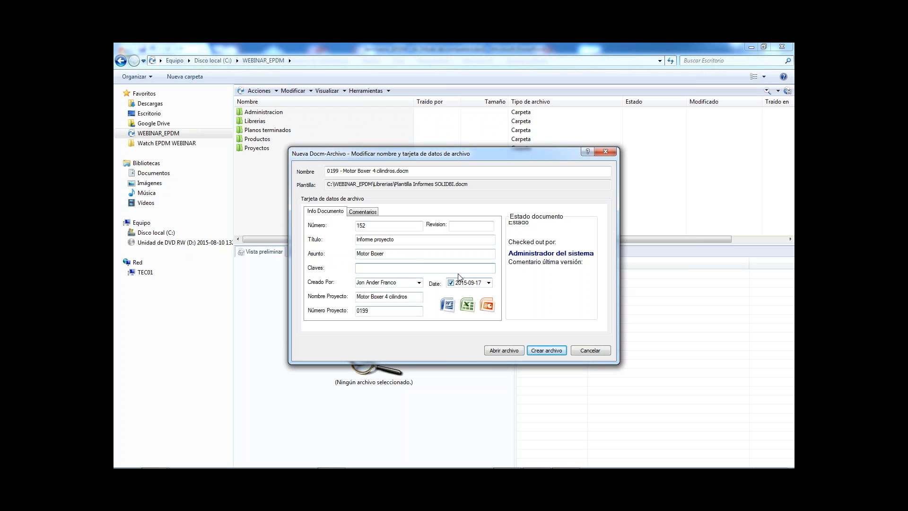
{"action": "left_click", "coordinate": [488, 282]}
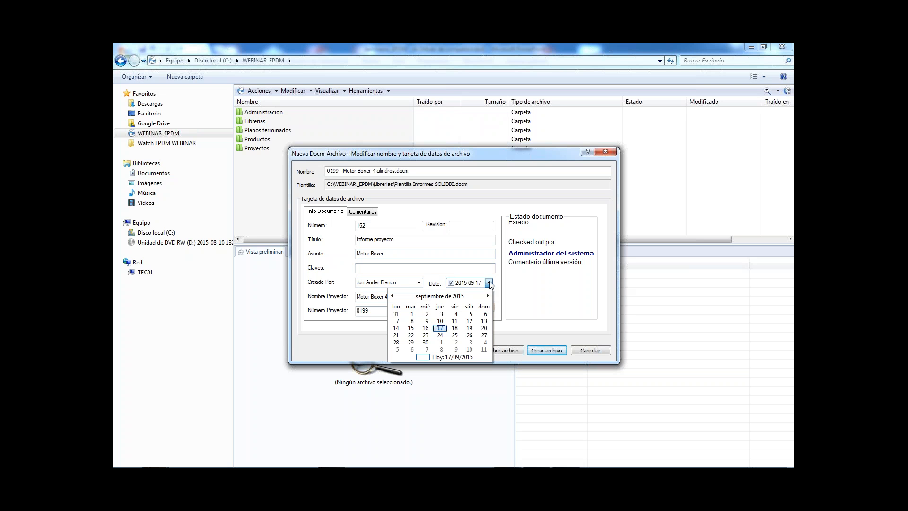
{"action": "left_click", "coordinate": [435, 357]}
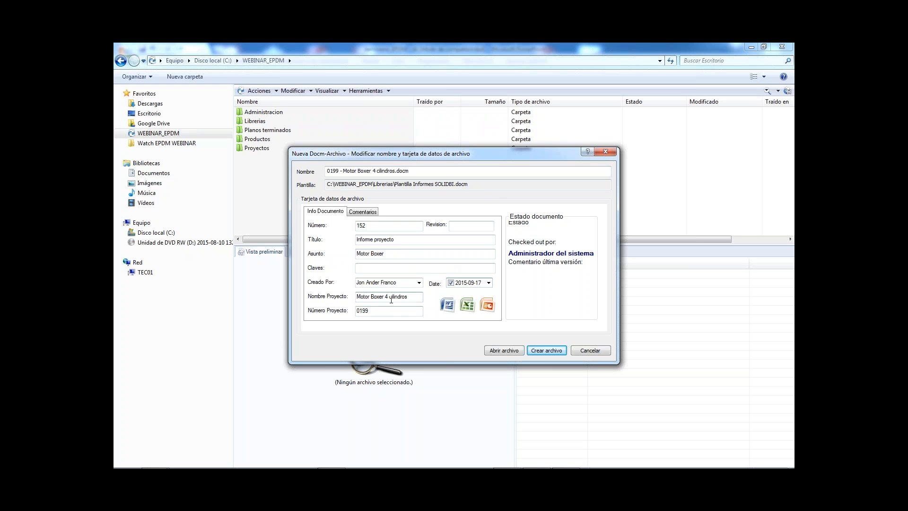
{"action": "left_click", "coordinate": [504, 350]}
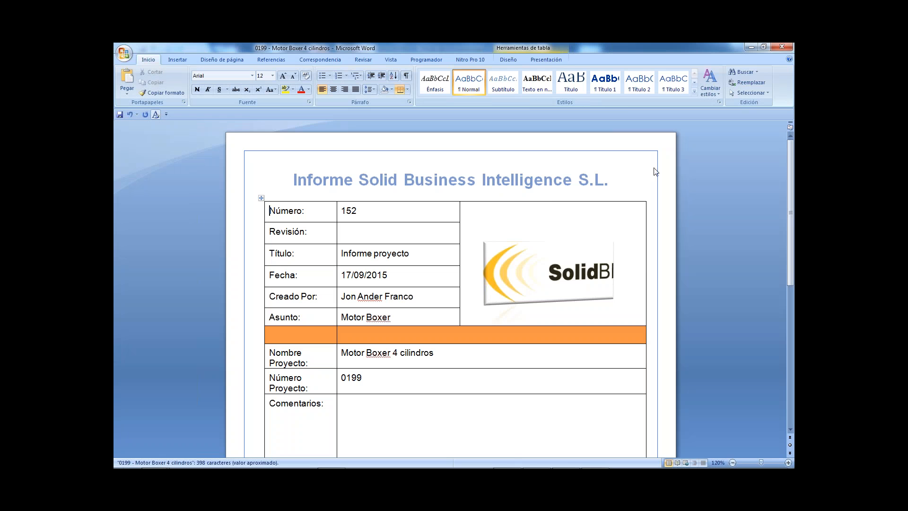
Switch back to the vault and open the Documentacion folder of project 0199 - Motor Boxer 4 cilindros under Proyectos, 2015.
{"action": "left_click", "coordinate": [763, 47]}
{"action": "left_click_drag", "start_coordinate": [474, 93], "coordinate": [657, 103]}
{"action": "left_click", "coordinate": [285, 168]}
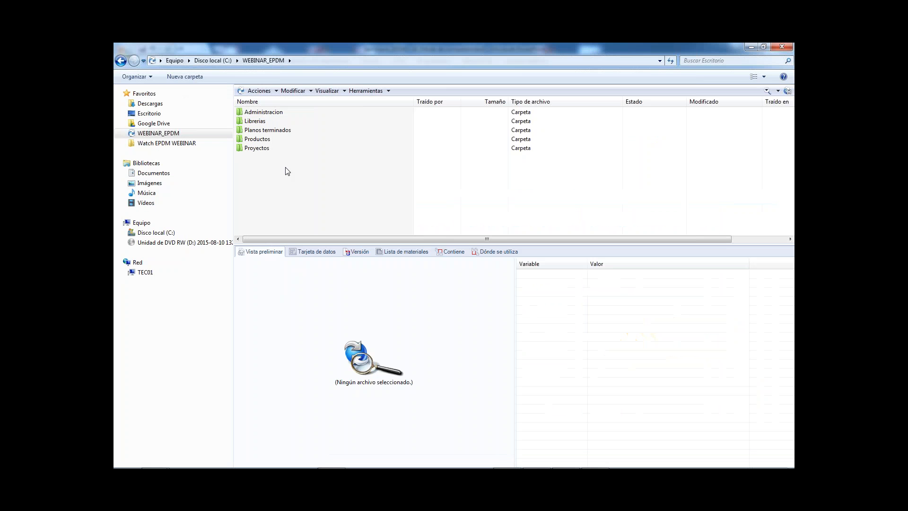
{"action": "double_click", "coordinate": [265, 149]}
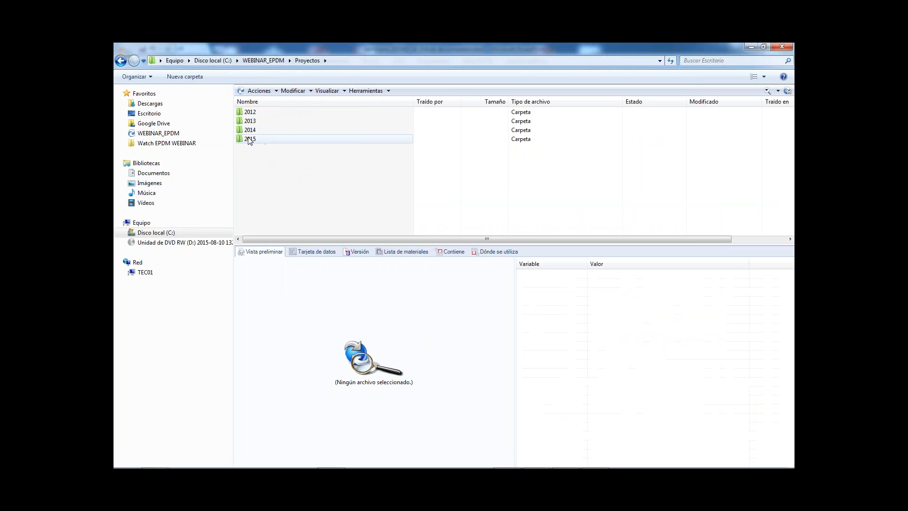
{"action": "left_click", "coordinate": [250, 139]}
{"action": "double_click", "coordinate": [251, 139]}
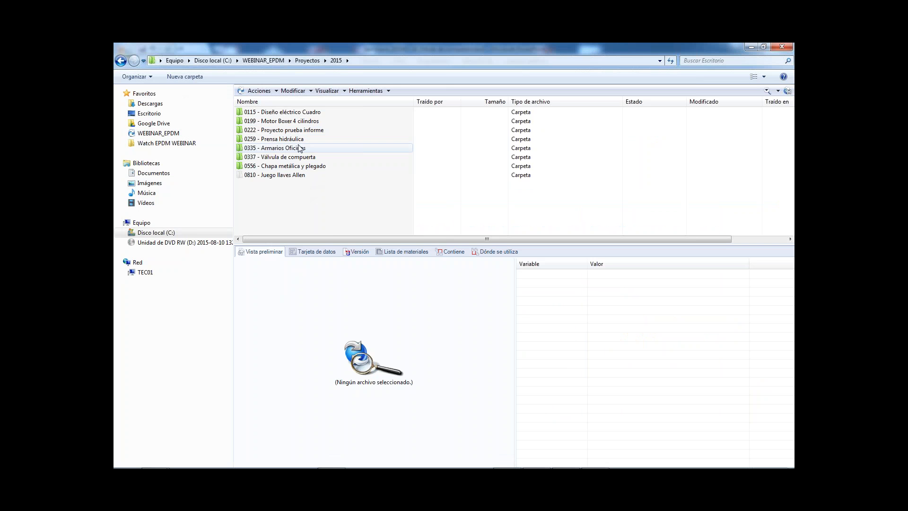
{"action": "double_click", "coordinate": [303, 121]}
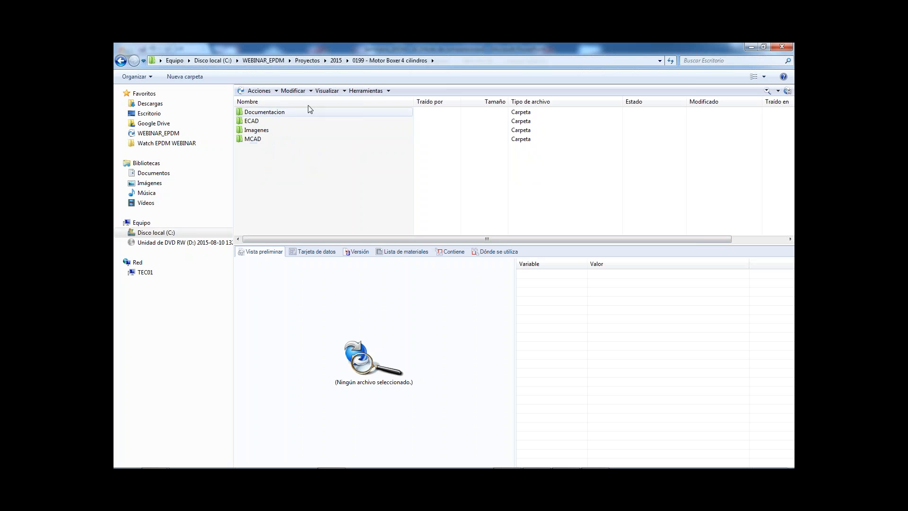
{"action": "double_click", "coordinate": [287, 113]}
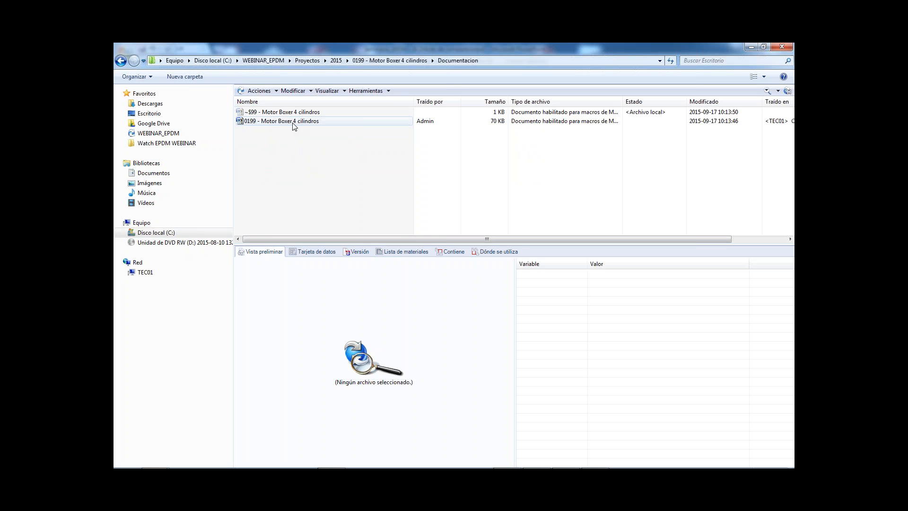
{"action": "left_click", "coordinate": [296, 122]}
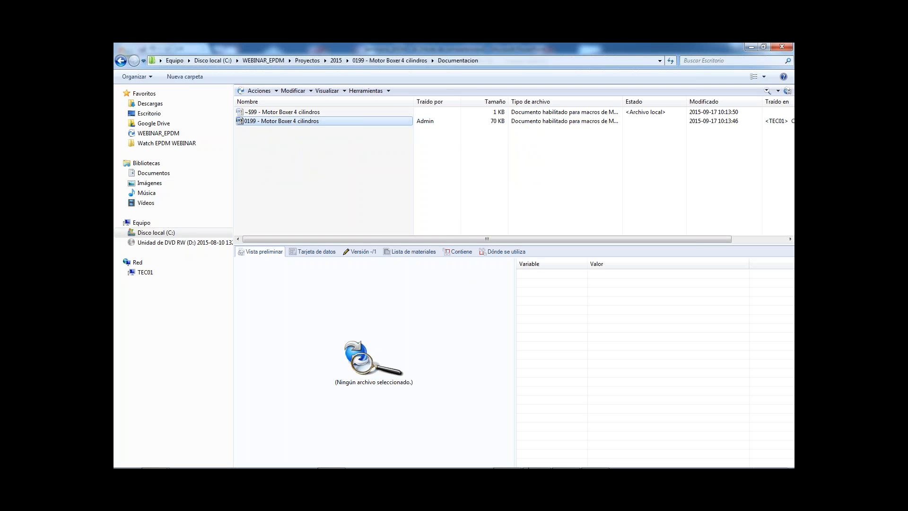
{"action": "left_click", "coordinate": [453, 216]}
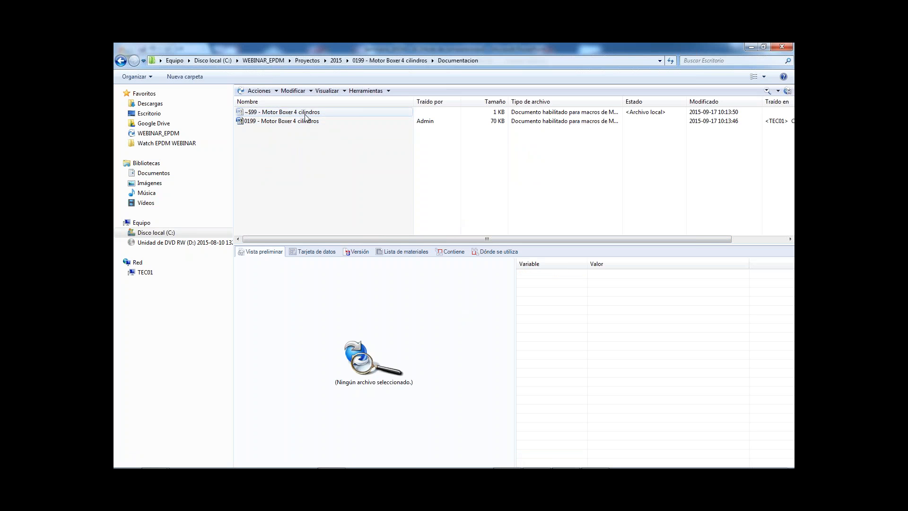
Return to the report in Word and examine the filled-in project fields down to the comments and signature area.
{"action": "mouse_move", "coordinate": [531, 462]}
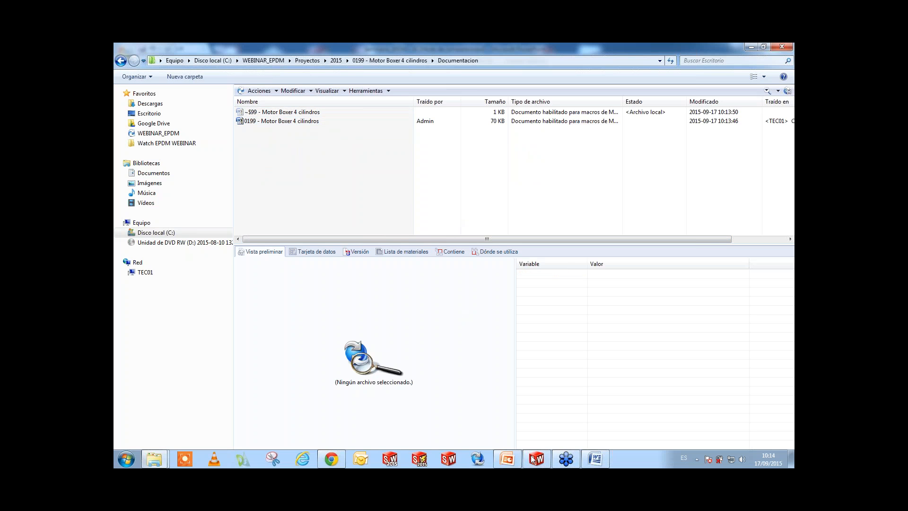
{"action": "left_click", "coordinate": [596, 458]}
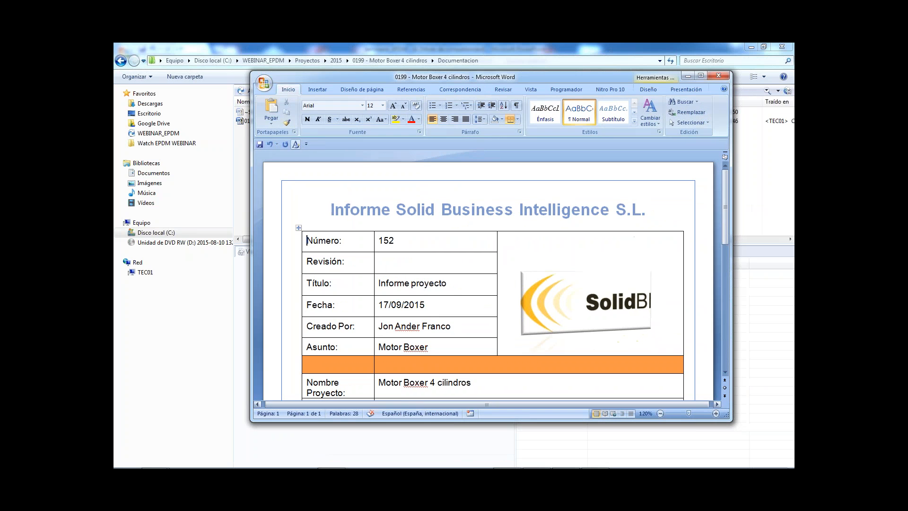
{"action": "left_click_drag", "start_coordinate": [725, 416], "coordinate": [753, 463]}
{"action": "scroll", "coordinate": [558, 341], "scroll_direction": "down", "scroll_amount": 3}
{"action": "scroll", "coordinate": [555, 331], "scroll_direction": "down", "scroll_amount": 6}
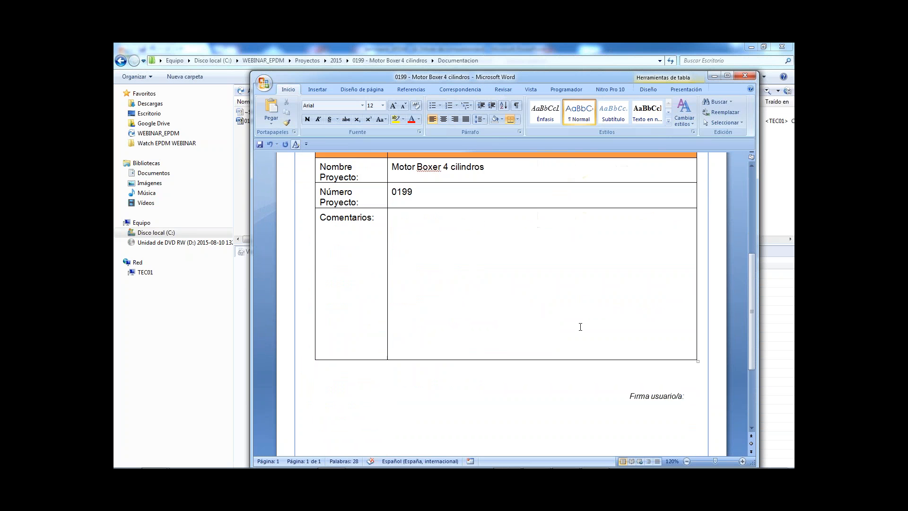
{"action": "scroll", "coordinate": [583, 320], "scroll_direction": "up", "scroll_amount": 4}
{"action": "left_click", "coordinate": [727, 76]}
{"action": "scroll", "coordinate": [620, 307], "scroll_direction": "up", "scroll_amount": 4}
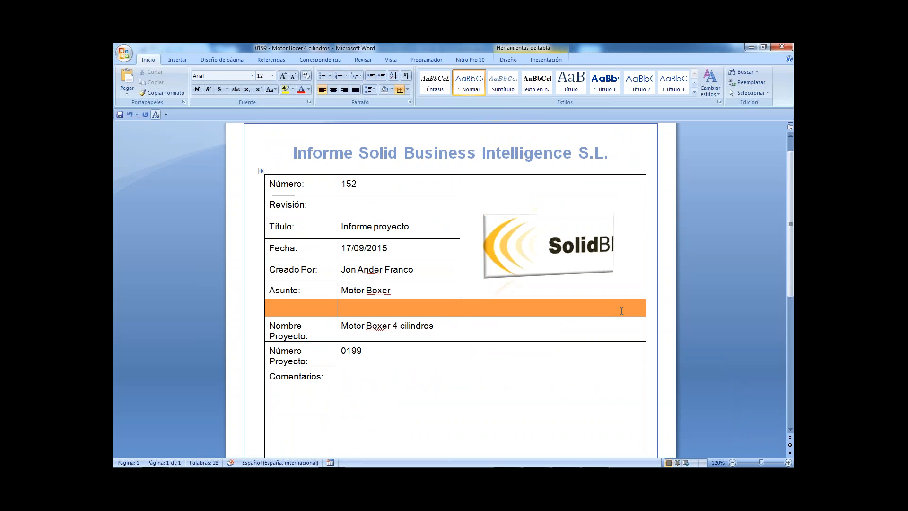
Close the Word report, saving its changes.
{"action": "left_click", "coordinate": [766, 47]}
{"action": "left_click", "coordinate": [745, 77]}
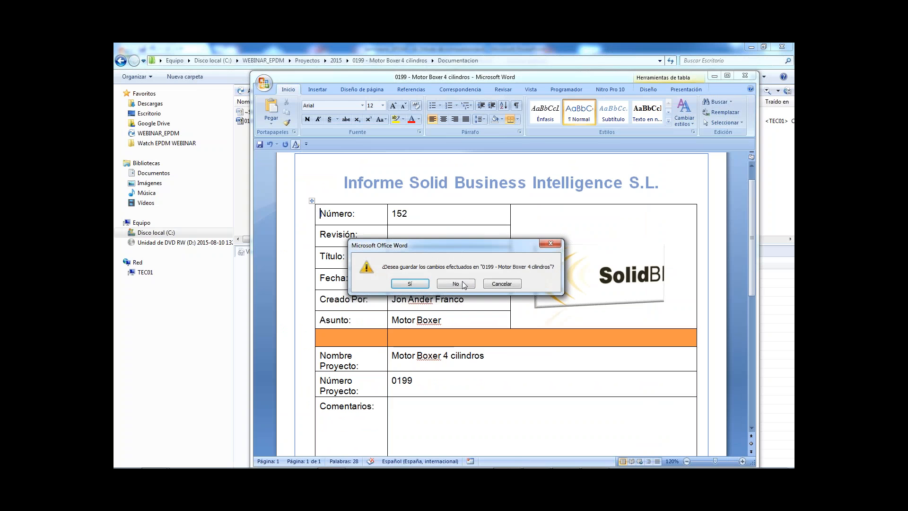
{"action": "left_click", "coordinate": [416, 282]}
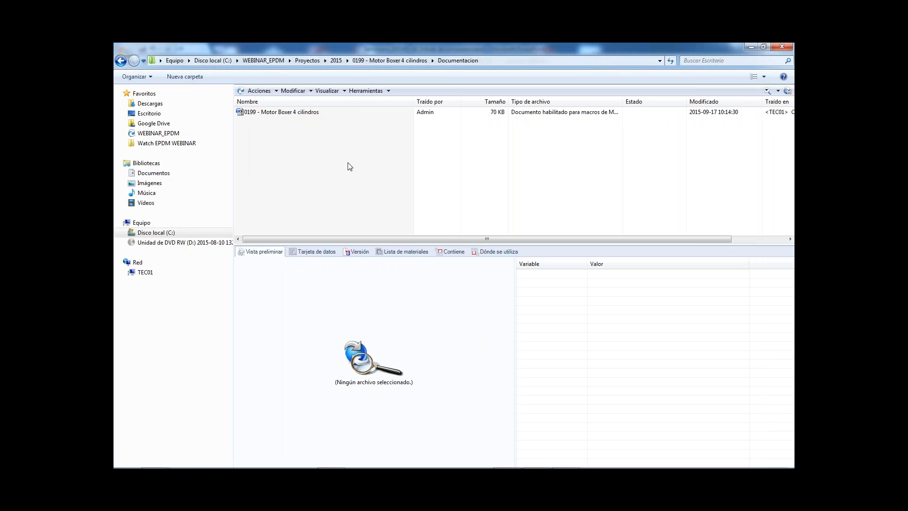
Go back up to the 2015 projects folder and reopen the 0199 - Motor Boxer 4 cilindros project folder.
{"action": "left_click", "coordinate": [315, 113]}
{"action": "left_click", "coordinate": [466, 189]}
{"action": "left_click", "coordinate": [397, 62]}
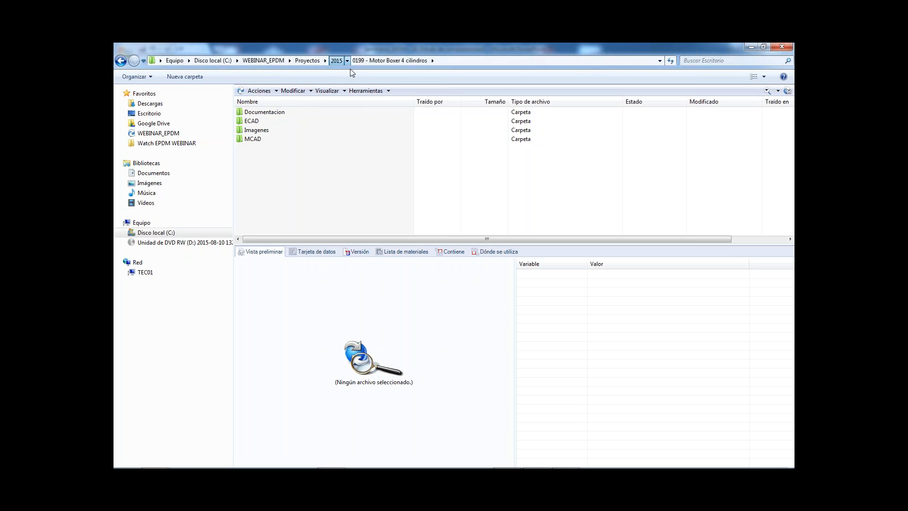
{"action": "left_click", "coordinate": [337, 61]}
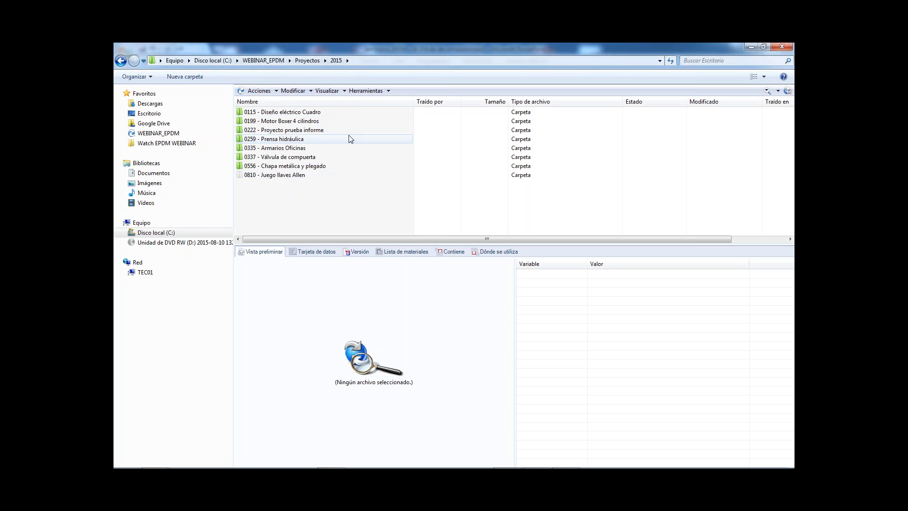
{"action": "double_click", "coordinate": [303, 121]}
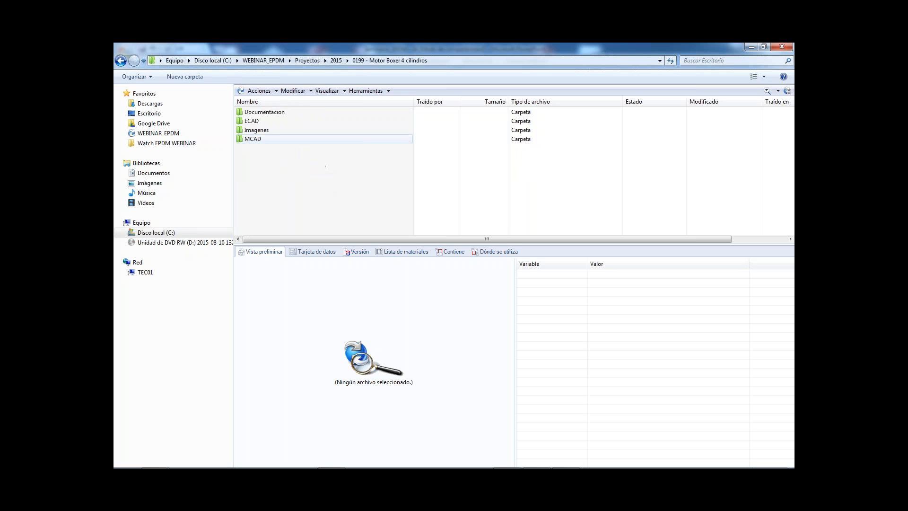
Open the Boxer folder in Watch EPDM WEBINAR and look over its SOLIDWORKS parts, assemblies and drawing.
{"action": "left_click", "coordinate": [156, 144]}
{"action": "double_click", "coordinate": [279, 105]}
{"action": "left_click_drag", "start_coordinate": [334, 172], "coordinate": [254, 92]}
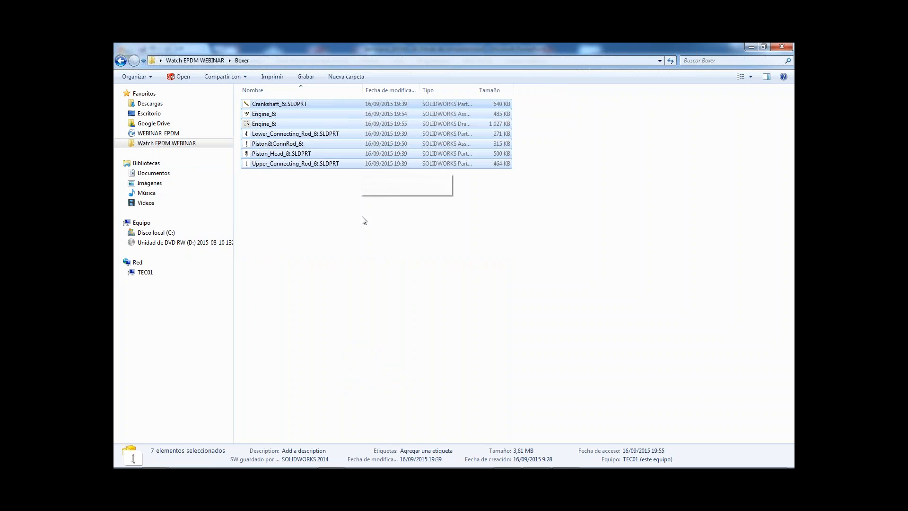
{"action": "left_click", "coordinate": [345, 223]}
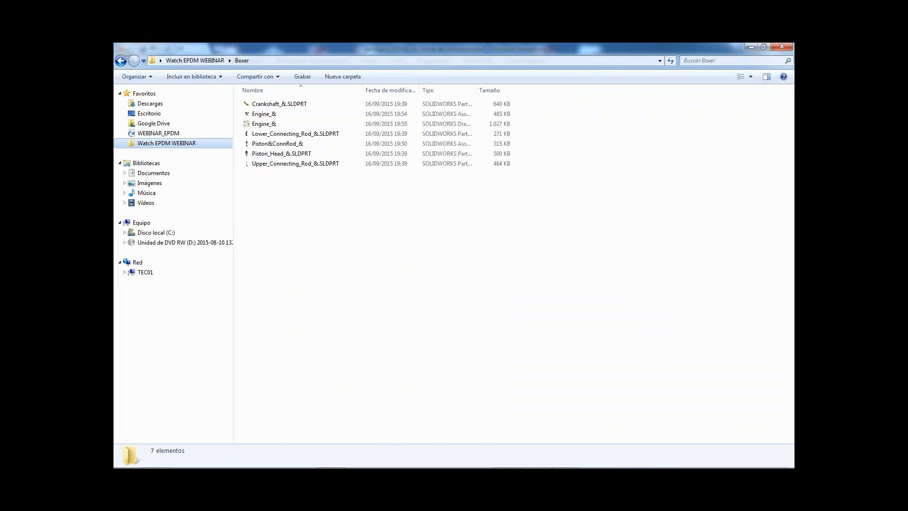
Open the MCAD folder of project 0199 - Motor Boxer 4 cilindros in the WEBINAR_EPDM vault and add the Boxer SOLIDWORKS files to it.
{"action": "left_click", "coordinate": [164, 133]}
{"action": "double_click", "coordinate": [261, 148]}
{"action": "double_click", "coordinate": [260, 142]}
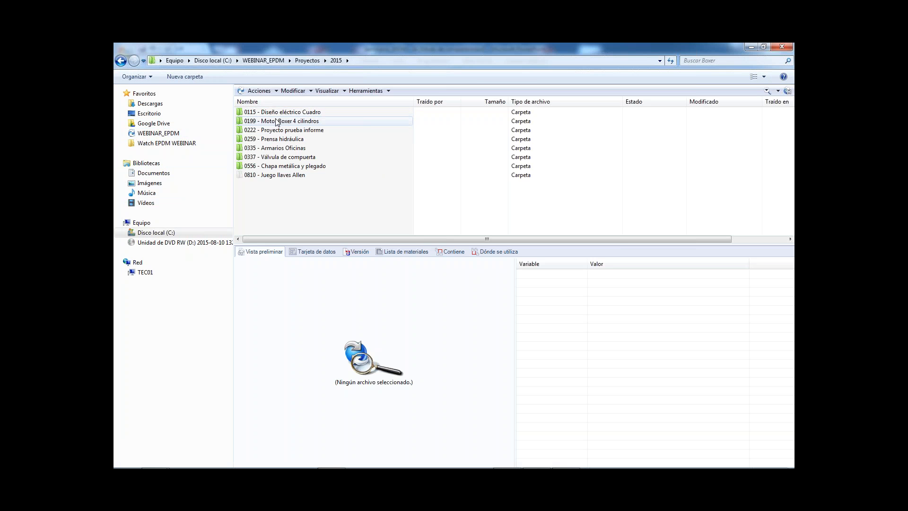
{"action": "double_click", "coordinate": [276, 120]}
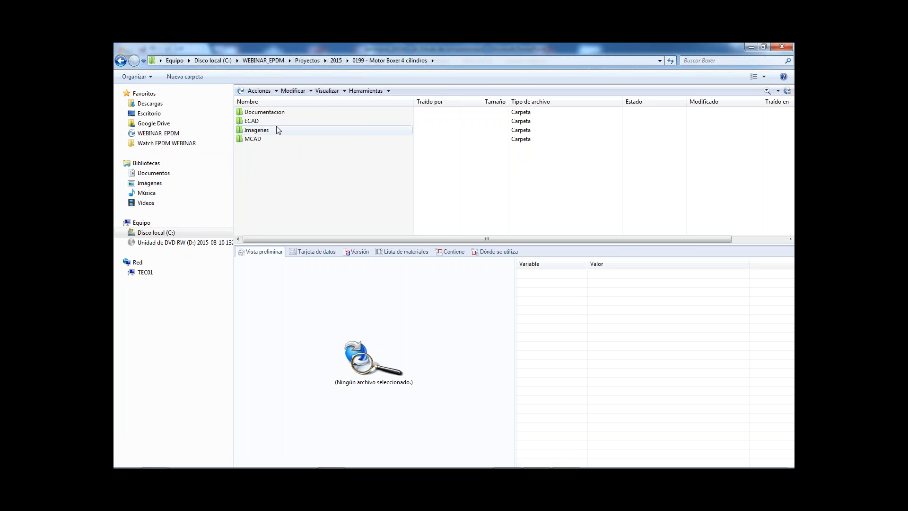
{"action": "left_click", "coordinate": [260, 139]}
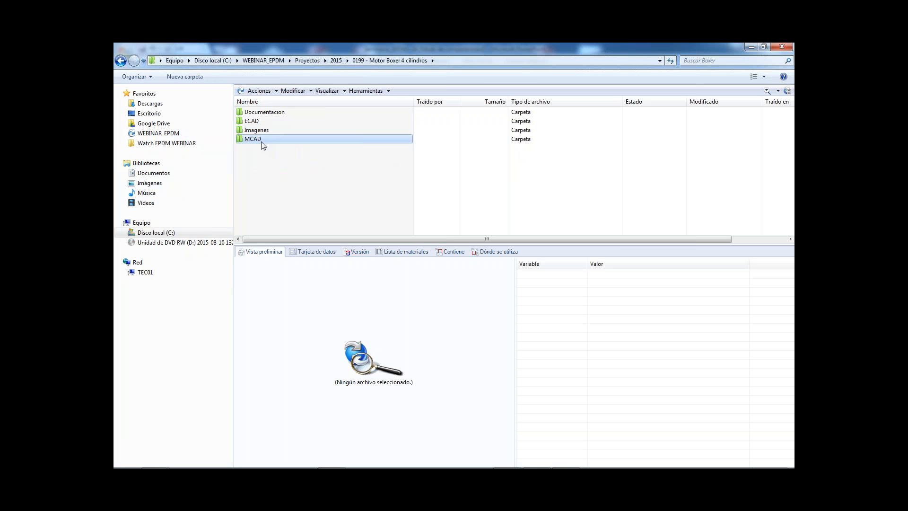
{"action": "double_click", "coordinate": [261, 140]}
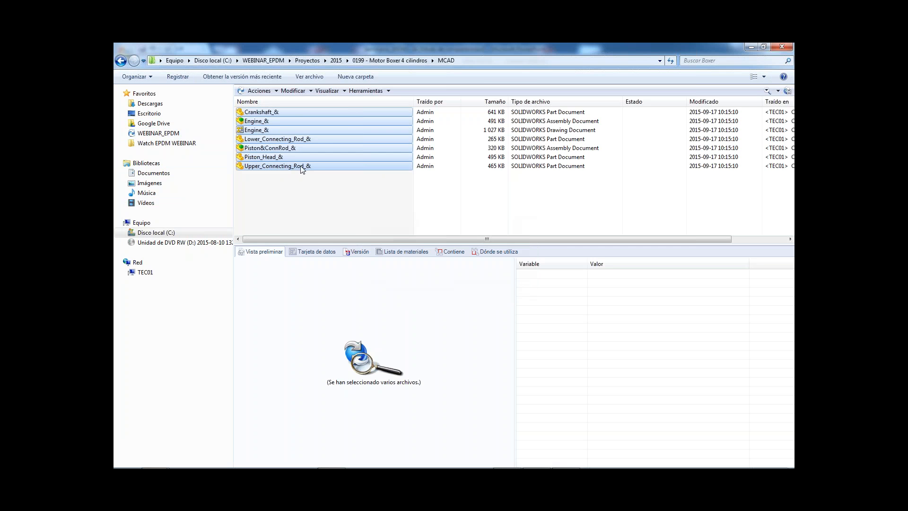
Preview the Piston&ConnRod_& assembly and check the project variables assigned to it.
{"action": "left_click", "coordinate": [341, 202]}
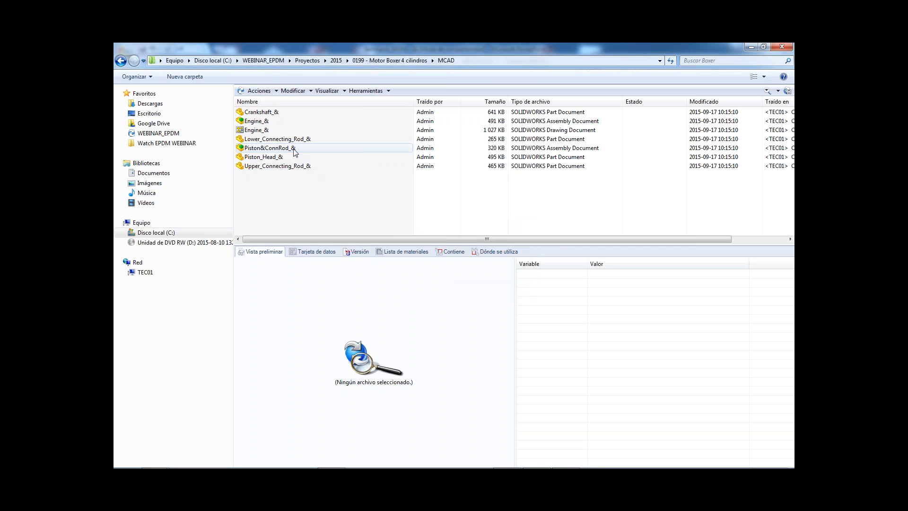
{"action": "left_click", "coordinate": [272, 148]}
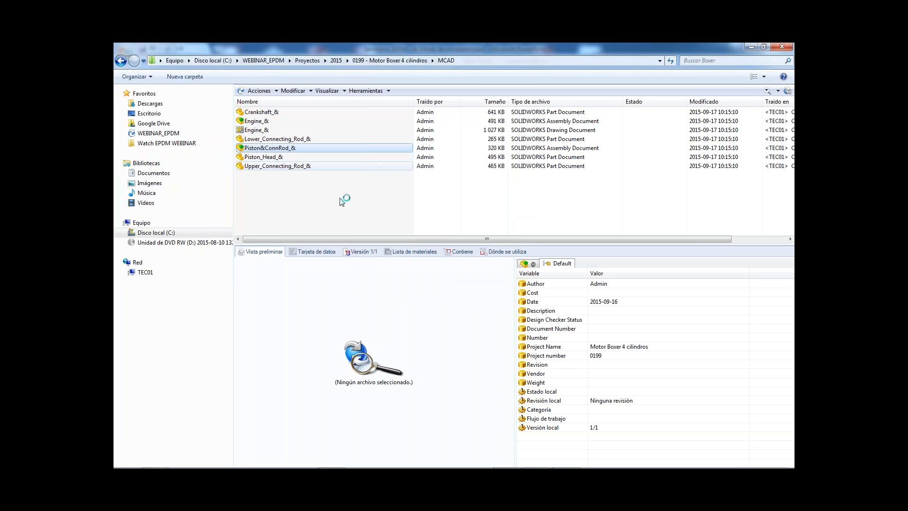
{"action": "left_click", "coordinate": [281, 149]}
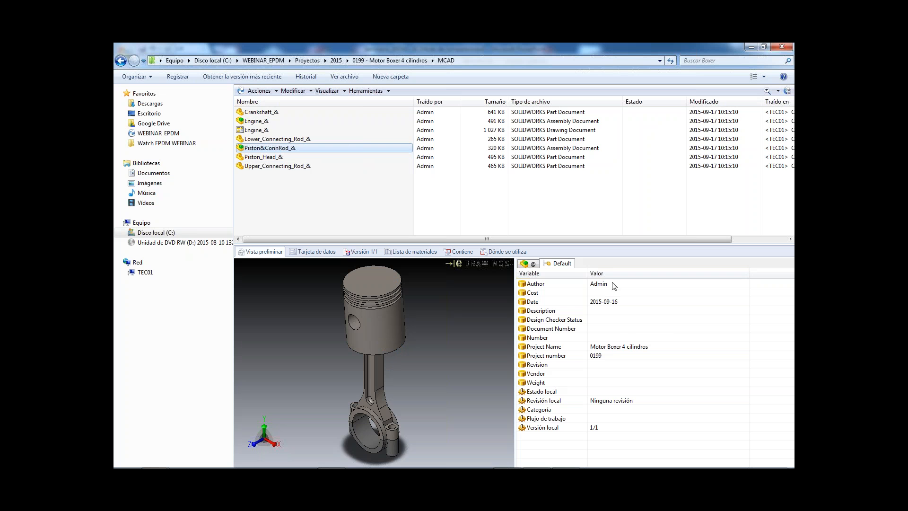
Check in all the SOLIDWORKS files in the MCAD folder with the comment "Registro del modelo Webinar EPD".
{"action": "left_click_drag", "start_coordinate": [302, 185], "coordinate": [253, 116]}
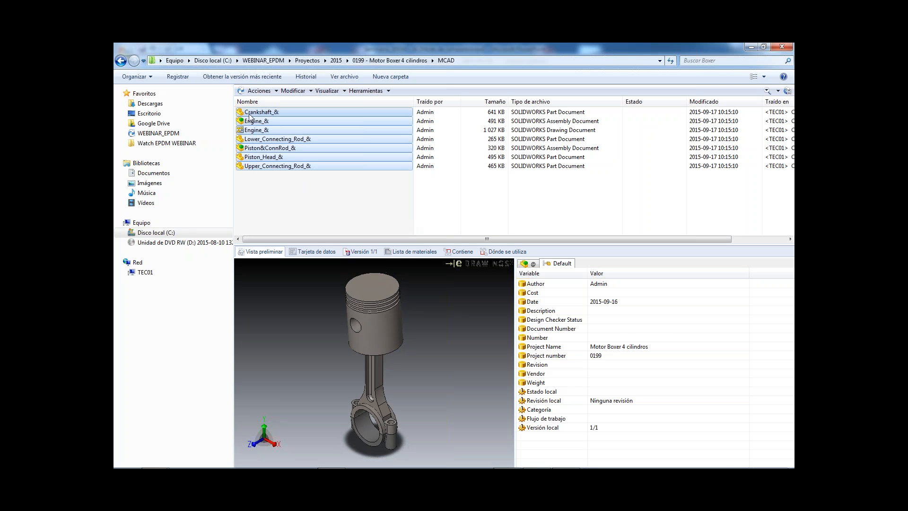
{"action": "right_click", "coordinate": [253, 115]}
{"action": "left_click", "coordinate": [306, 240]}
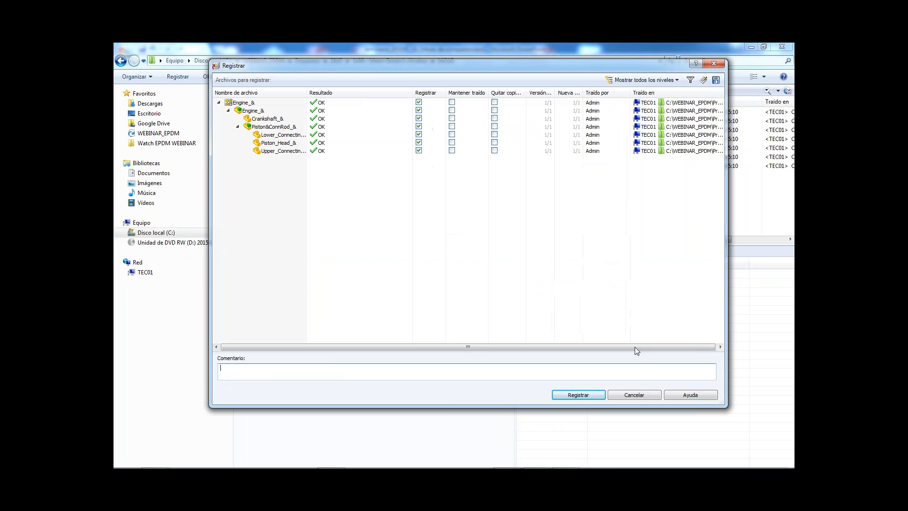
{"action": "left_click_drag", "start_coordinate": [574, 67], "coordinate": [534, 81]}
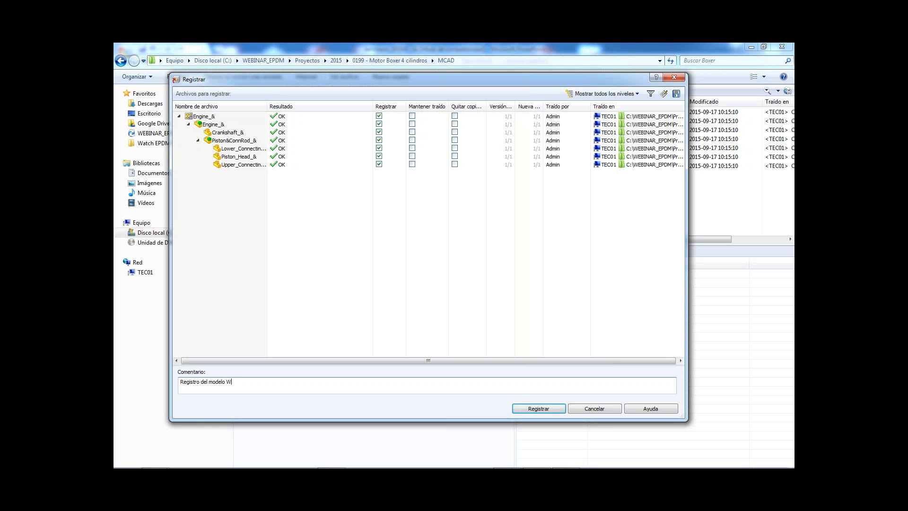
{"action": "key", "text": "Caps_Lock"}
{"action": "type", "text": "EPD"}
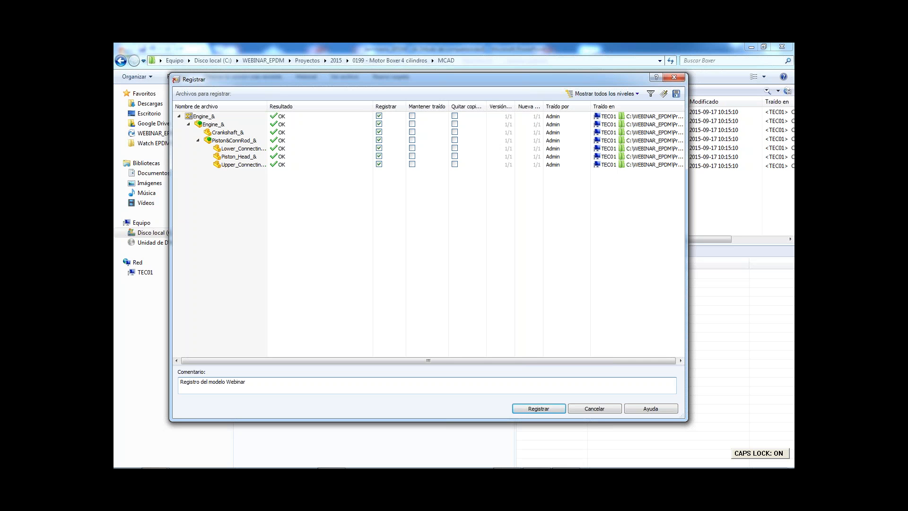
{"action": "left_click", "coordinate": [539, 408]}
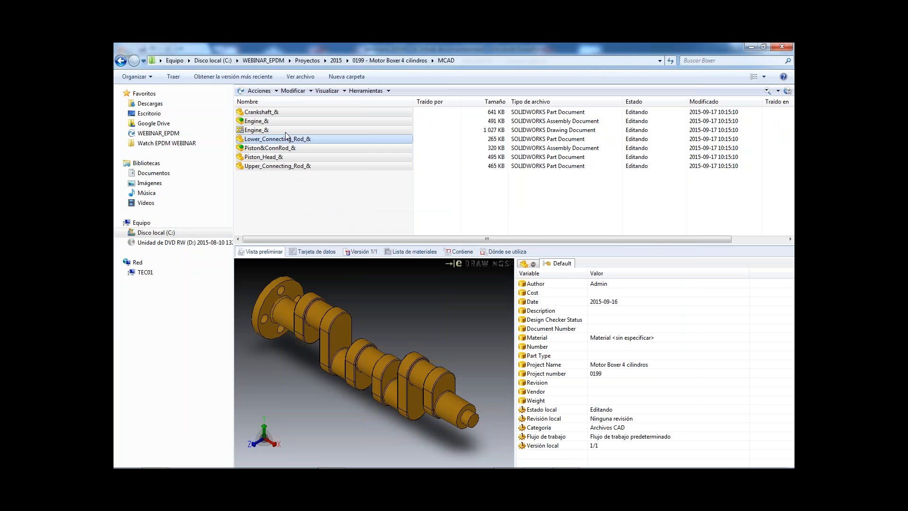
Preview the Engine_& drawing and examine the project name and number in its title block.
{"action": "left_click", "coordinate": [264, 130]}
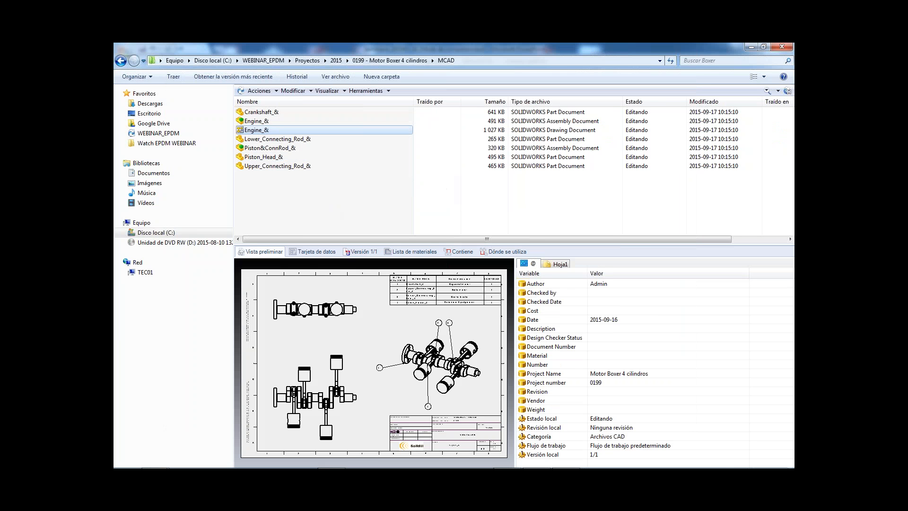
{"action": "scroll", "coordinate": [460, 419], "scroll_direction": "down", "scroll_amount": 1}
{"action": "left_click", "coordinate": [457, 420]}
{"action": "scroll", "coordinate": [454, 423], "scroll_direction": "down", "scroll_amount": 7}
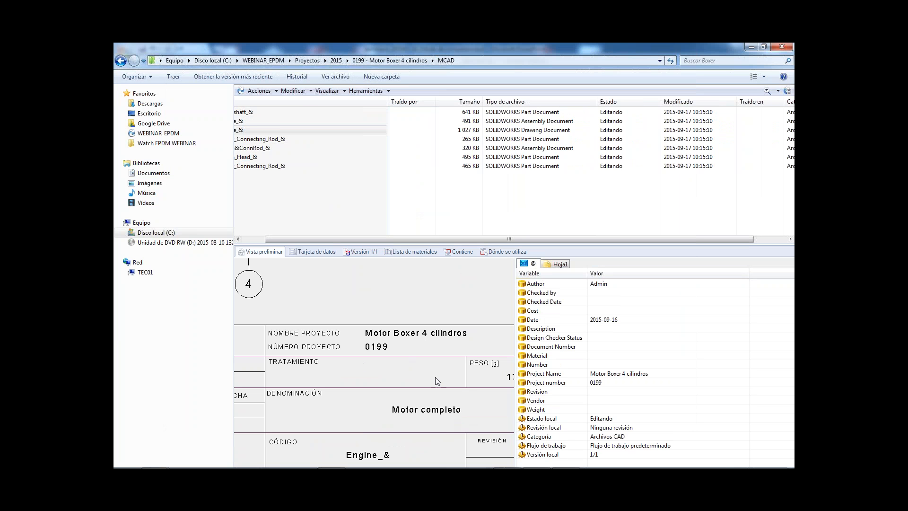
{"action": "scroll", "coordinate": [375, 341], "scroll_direction": "up", "scroll_amount": 8}
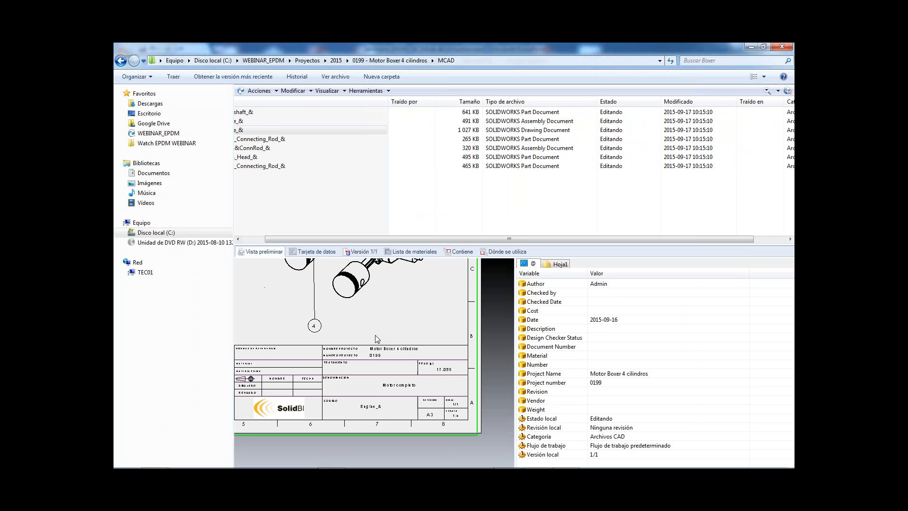
{"action": "scroll", "coordinate": [303, 312], "scroll_direction": "up", "scroll_amount": 5}
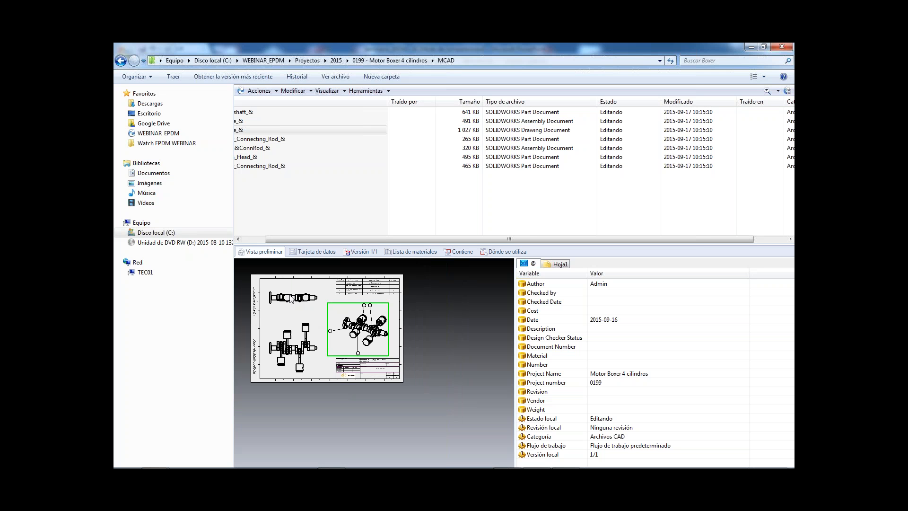
{"action": "middle_click", "coordinate": [292, 298]}
{"action": "middle_click", "coordinate": [292, 298]}
{"action": "left_click", "coordinate": [377, 195]}
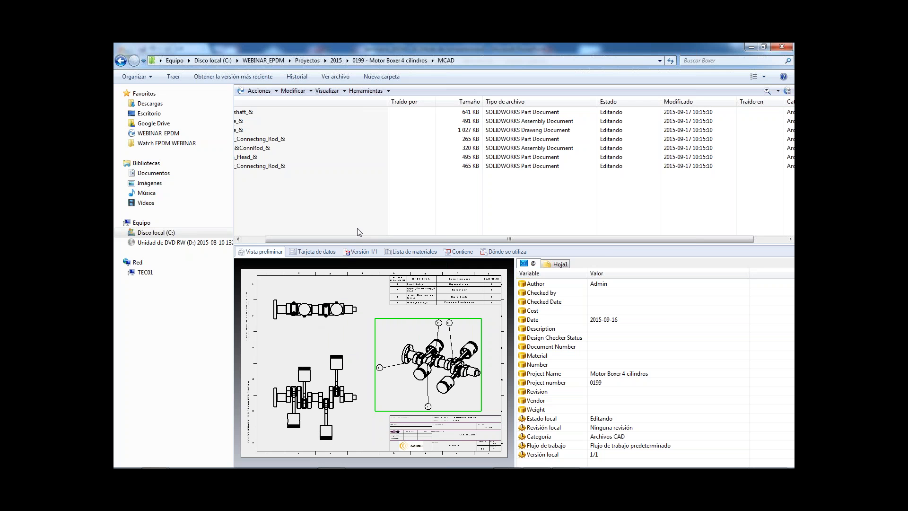
{"action": "left_click_drag", "start_coordinate": [313, 240], "coordinate": [291, 240]}
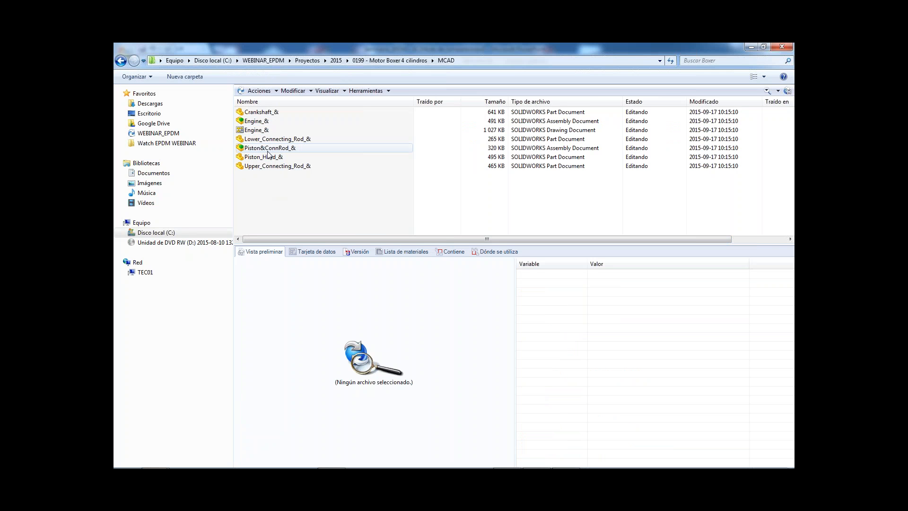
Look over the checked-in MCAD files and preview the Engine_& drawing once more.
{"action": "left_click_drag", "start_coordinate": [318, 184], "coordinate": [262, 111]}
{"action": "left_click", "coordinate": [298, 183]}
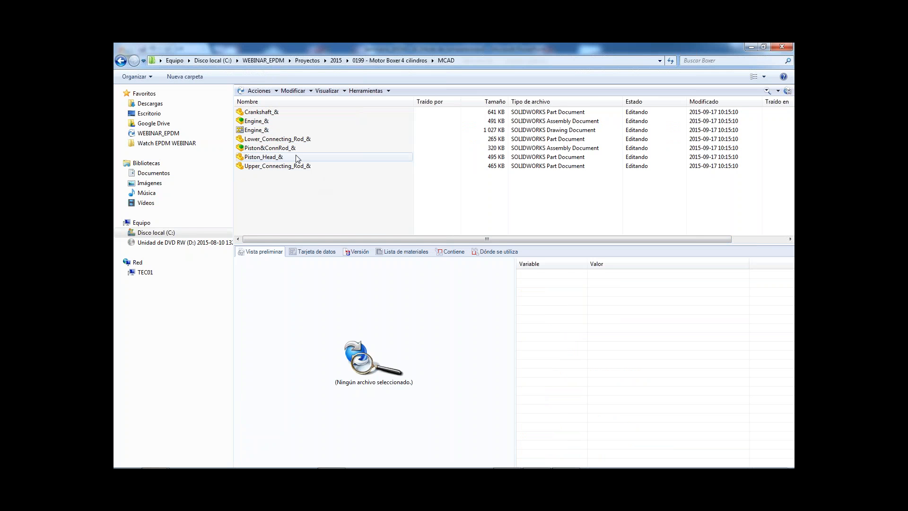
{"action": "left_click", "coordinate": [279, 130]}
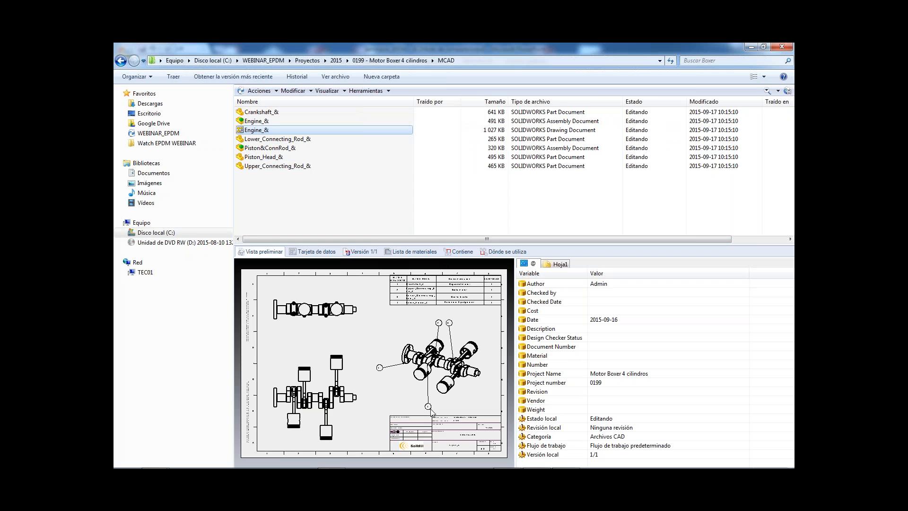
{"action": "left_click", "coordinate": [333, 191]}
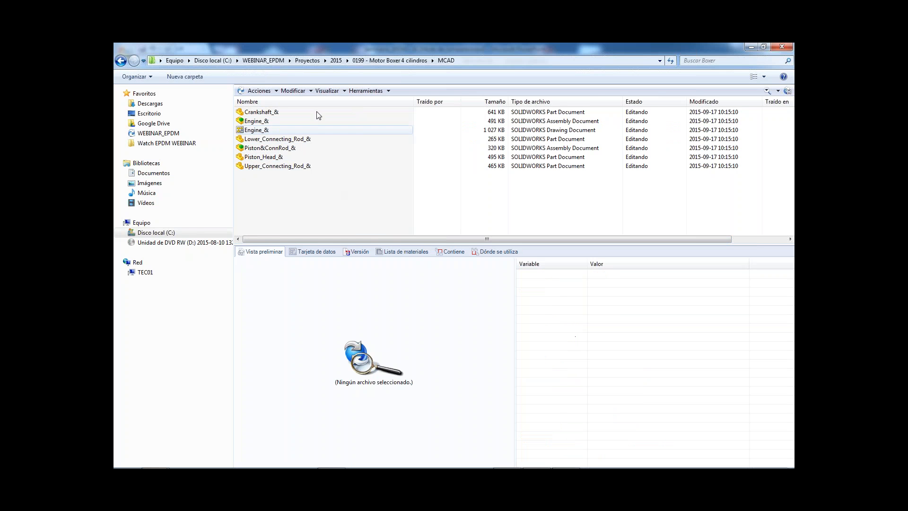
Open the project's Documentacion folder and preview the 0199 - Motor Boxer 4 cilindros report.
{"action": "left_click", "coordinate": [372, 61]}
{"action": "double_click", "coordinate": [261, 112]}
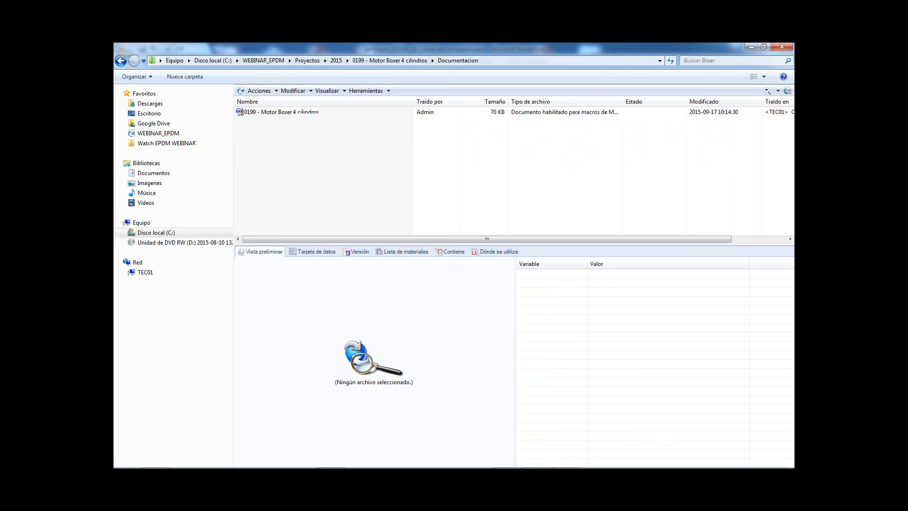
{"action": "left_click", "coordinate": [277, 116]}
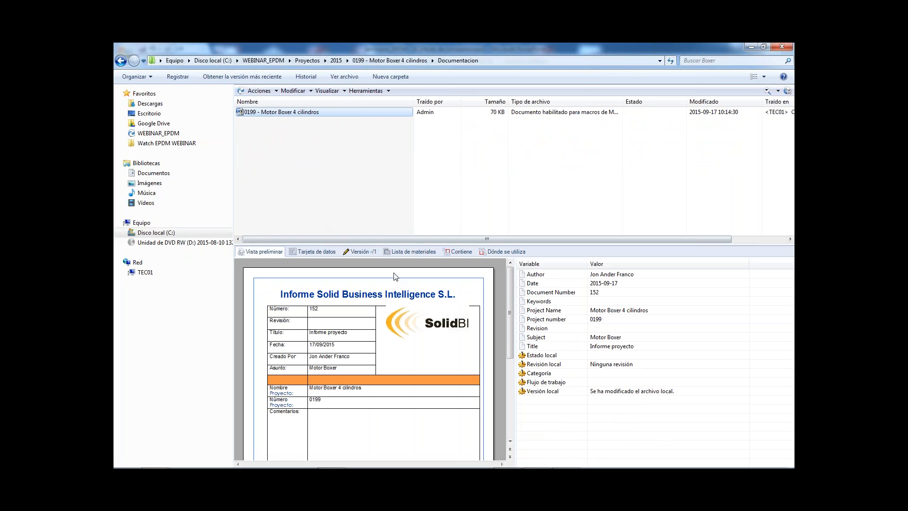
Open the report's data card and set its title to "Título".
{"action": "left_click", "coordinate": [319, 254]}
{"action": "left_click", "coordinate": [477, 326]}
{"action": "left_click", "coordinate": [475, 342]}
{"action": "left_click_drag", "start_coordinate": [474, 344], "coordinate": [416, 342]}
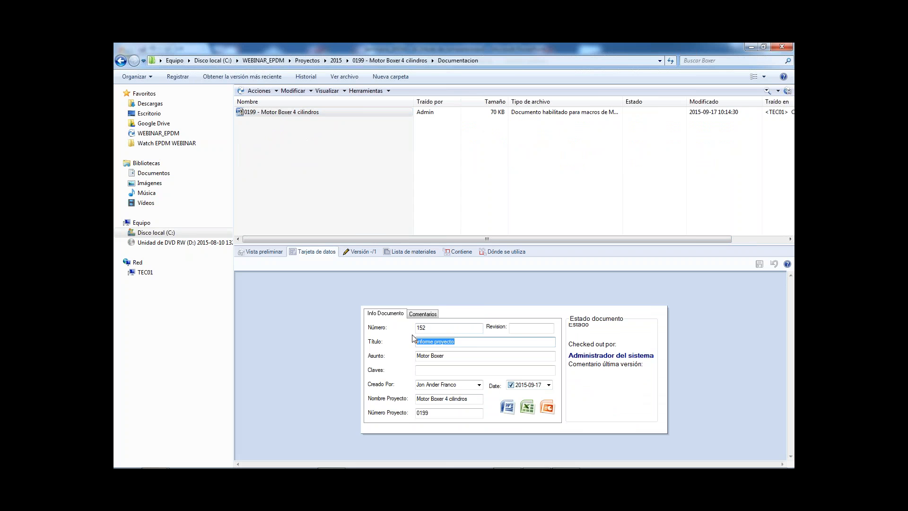
{"action": "type", "text": "M"}
Try to save the report's data card changes when switching back to its preview.
{"action": "left_click", "coordinate": [263, 251]}
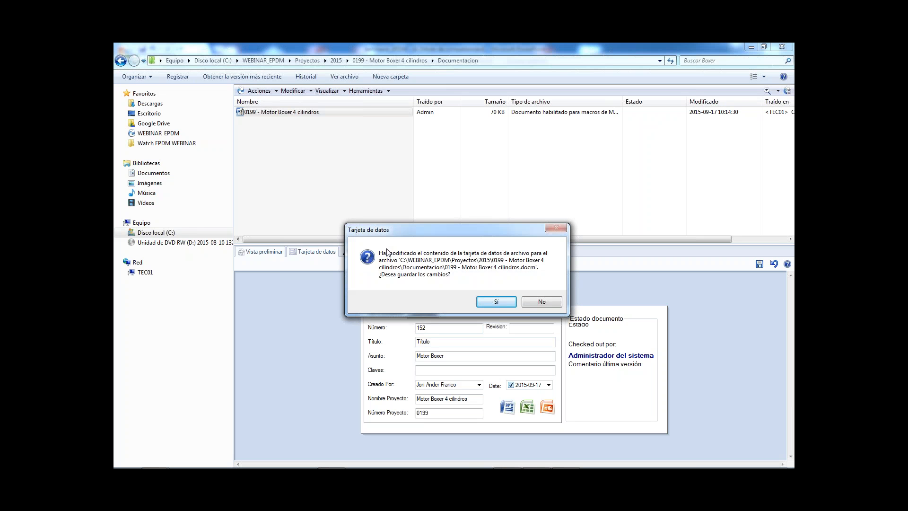
{"action": "left_click", "coordinate": [504, 304]}
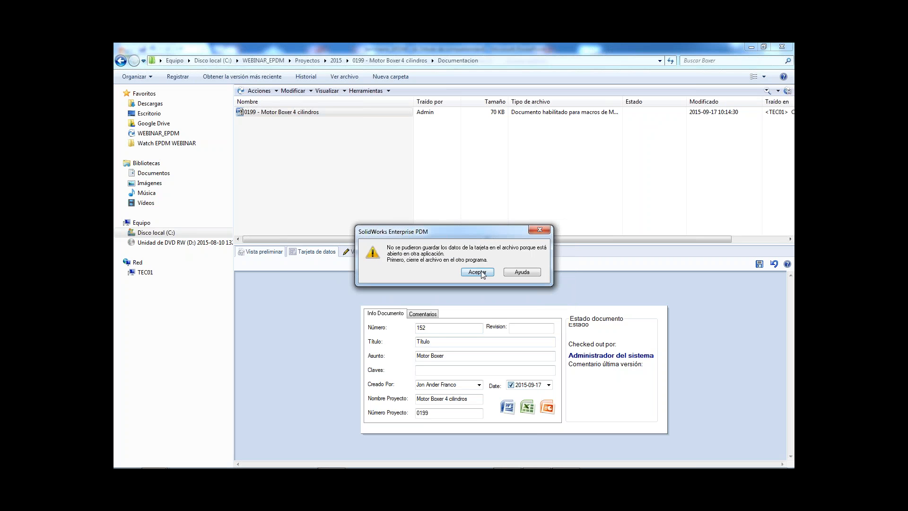
{"action": "left_click", "coordinate": [477, 270]}
{"action": "left_click", "coordinate": [496, 299]}
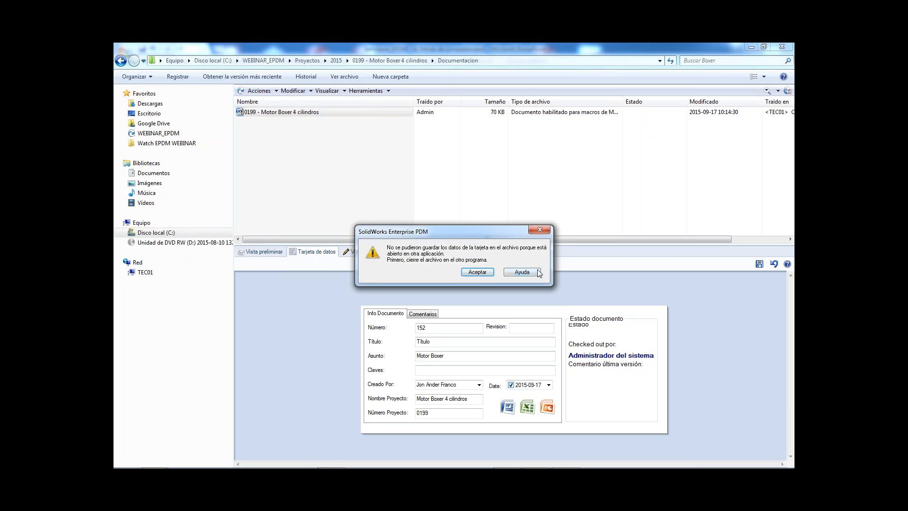
{"action": "left_click", "coordinate": [541, 229]}
Look through the other open application windows for a program that still has the report open.
{"action": "key", "text": "alt+Tab"}
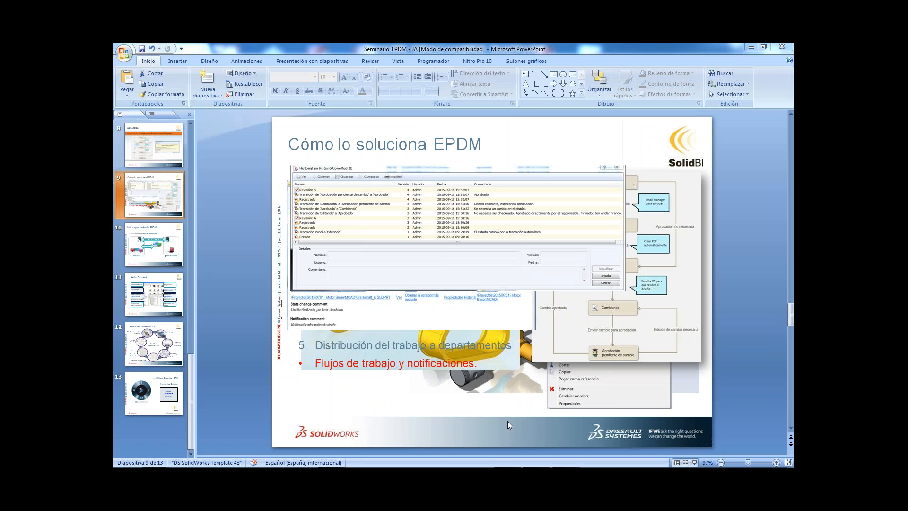
{"action": "key", "text": "alt+Tab"}
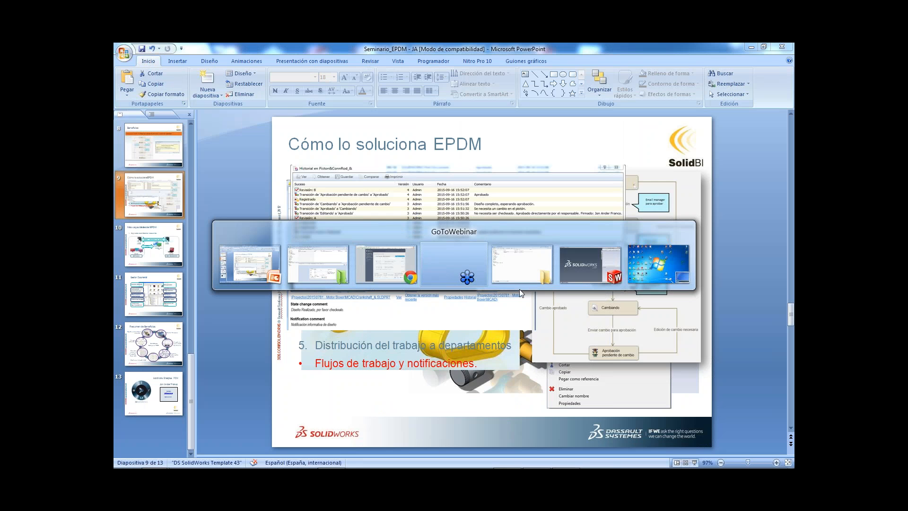
{"action": "key", "text": "alt+Tab"}
{"action": "key", "text": "alt+Tab"}
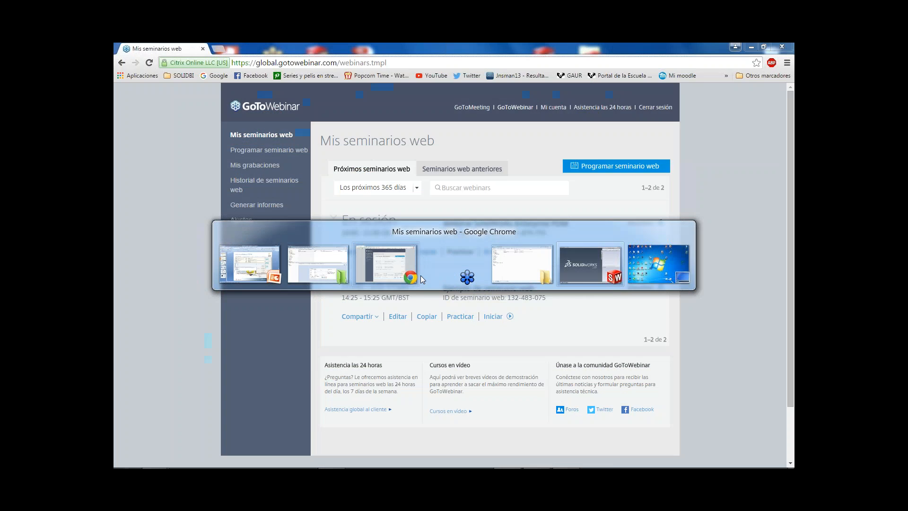
{"action": "key", "text": "alt+Tab"}
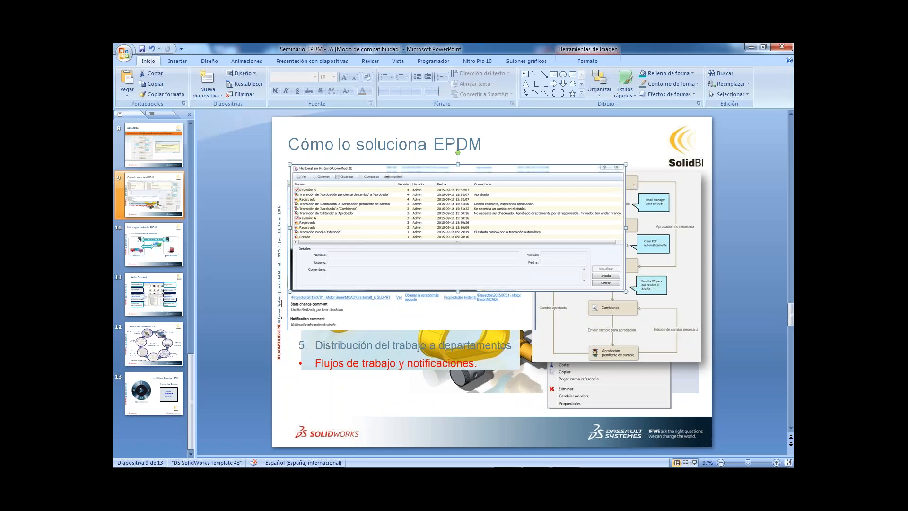
Close the Watch EPDM WEBINAR folder window and return to the project's Documentacion folder in the vault.
{"action": "mouse_move", "coordinate": [452, 459]}
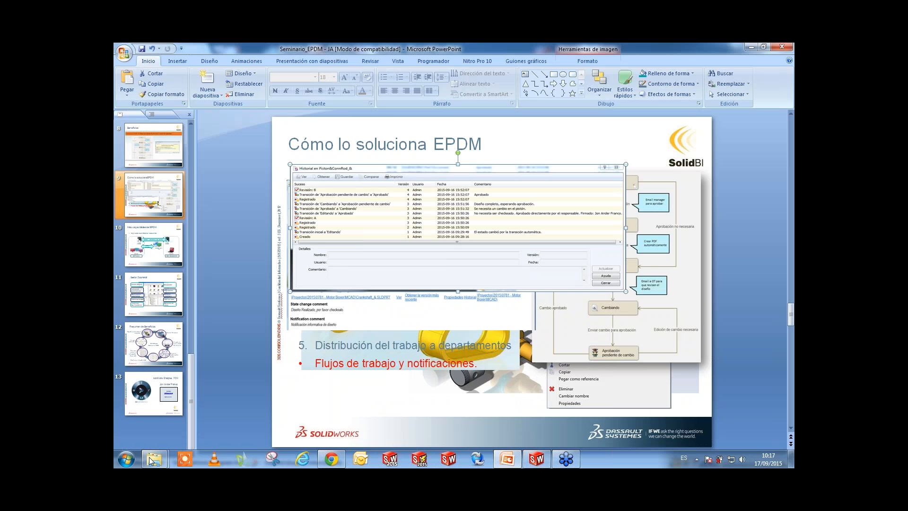
{"action": "mouse_move", "coordinate": [155, 458]}
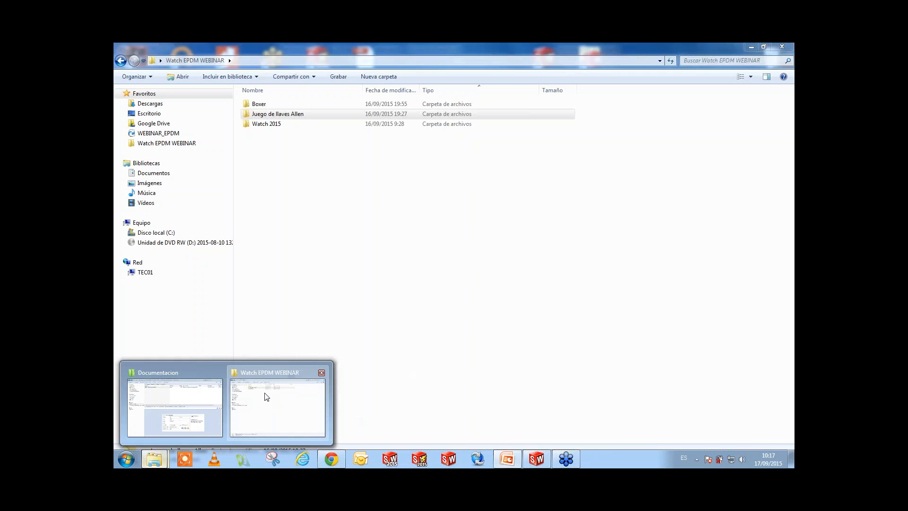
{"action": "left_click", "coordinate": [266, 396]}
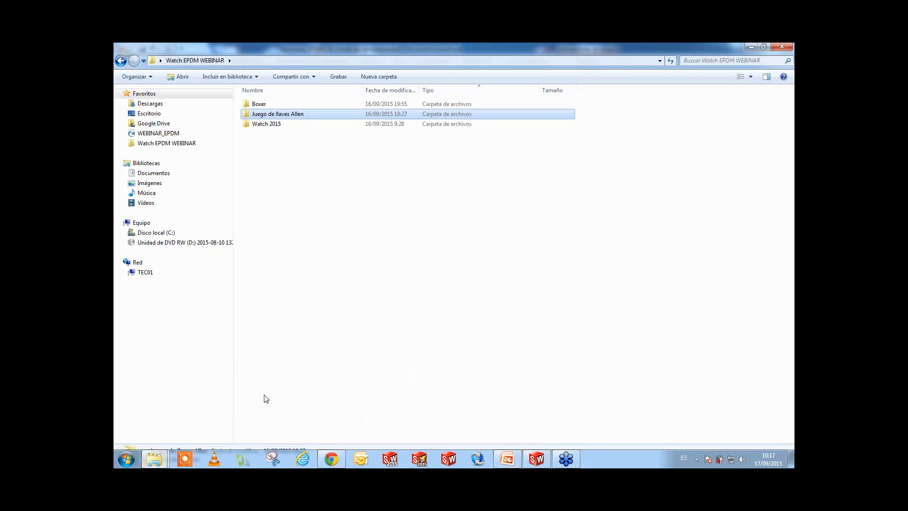
{"action": "left_click", "coordinate": [784, 46]}
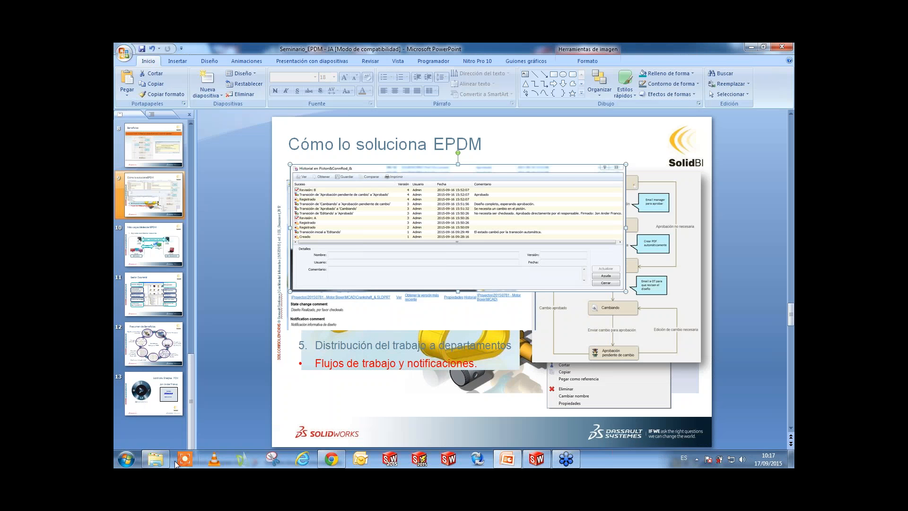
{"action": "left_click", "coordinate": [161, 457]}
{"action": "left_click", "coordinate": [356, 141]}
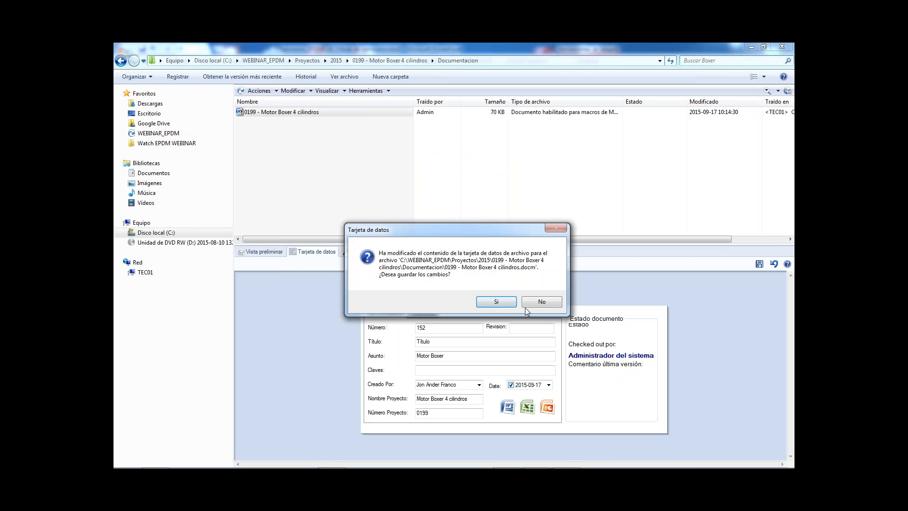
Discard the report's unsaved data card changes and return to the 0199 - Motor Boxer 4 cilindros project folder.
{"action": "left_click", "coordinate": [545, 299]}
{"action": "left_click", "coordinate": [259, 251]}
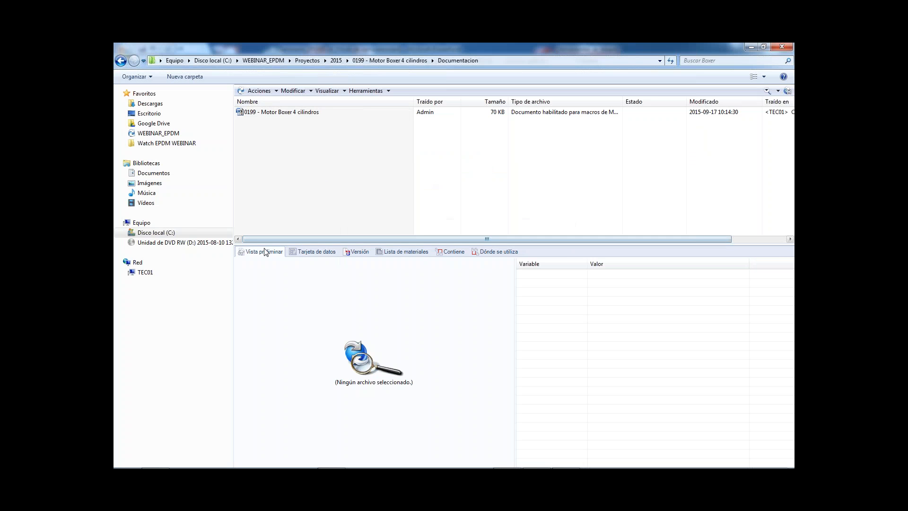
{"action": "left_click", "coordinate": [393, 60]}
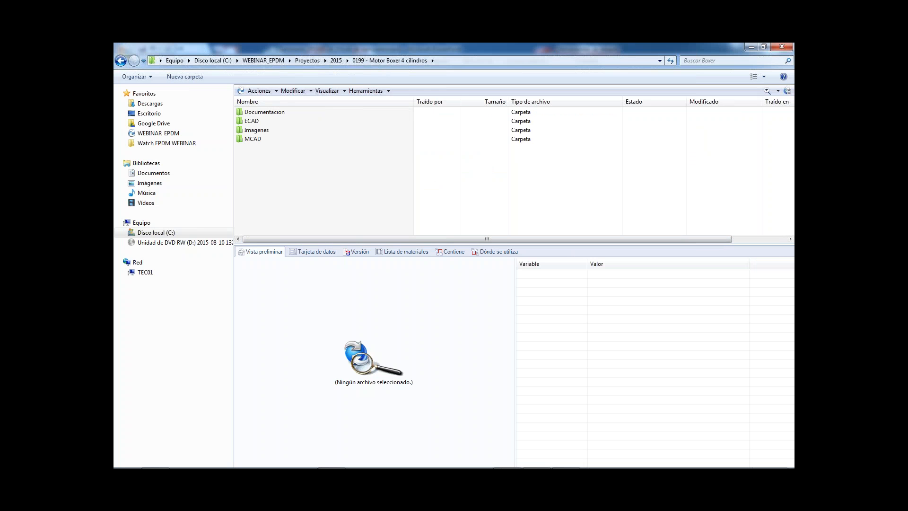
Look through the open PowerPoint and Chrome windows, then reopen the project's Documentacion folder in the vault.
{"action": "left_click", "coordinate": [507, 459]}
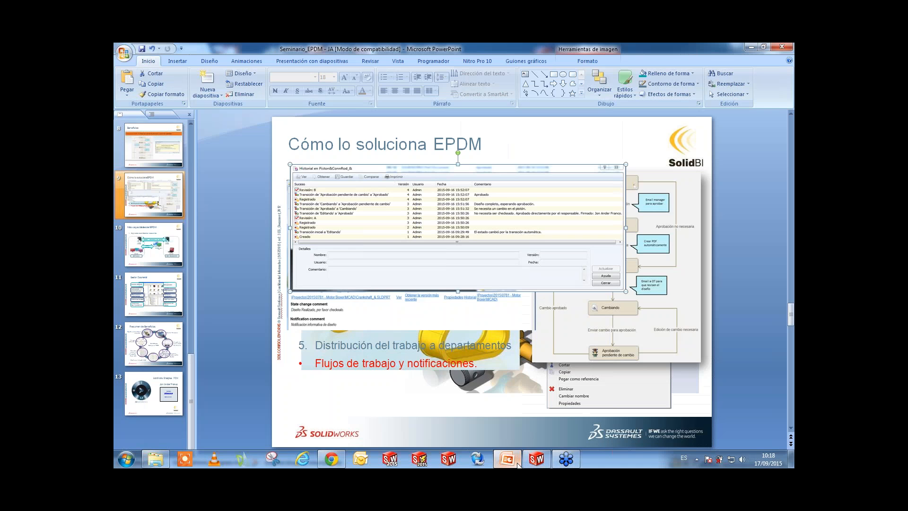
{"action": "mouse_move", "coordinate": [561, 465]}
{"action": "left_click", "coordinate": [331, 459]}
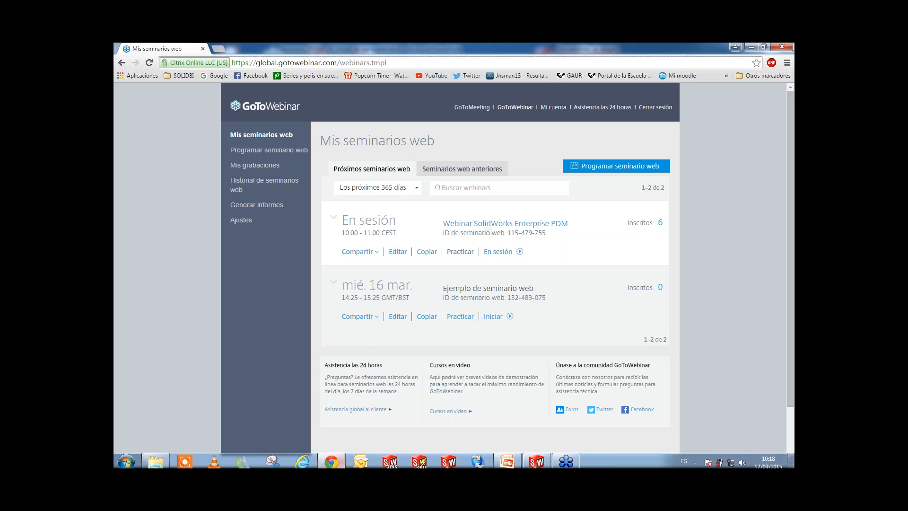
{"action": "left_click", "coordinate": [163, 458]}
{"action": "double_click", "coordinate": [258, 113]}
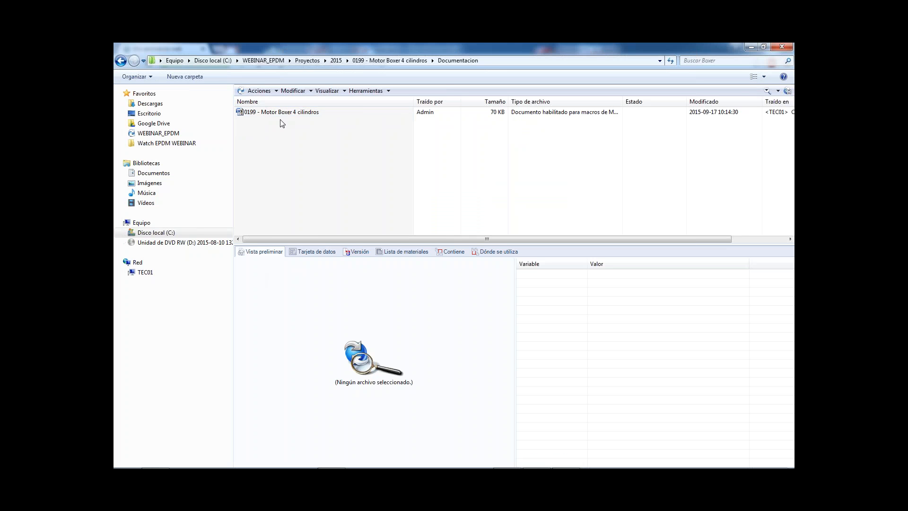
Try to check in the 0199 - Motor Boxer 4 cilindros report from the Documentacion folder without a comment.
{"action": "left_click", "coordinate": [279, 113]}
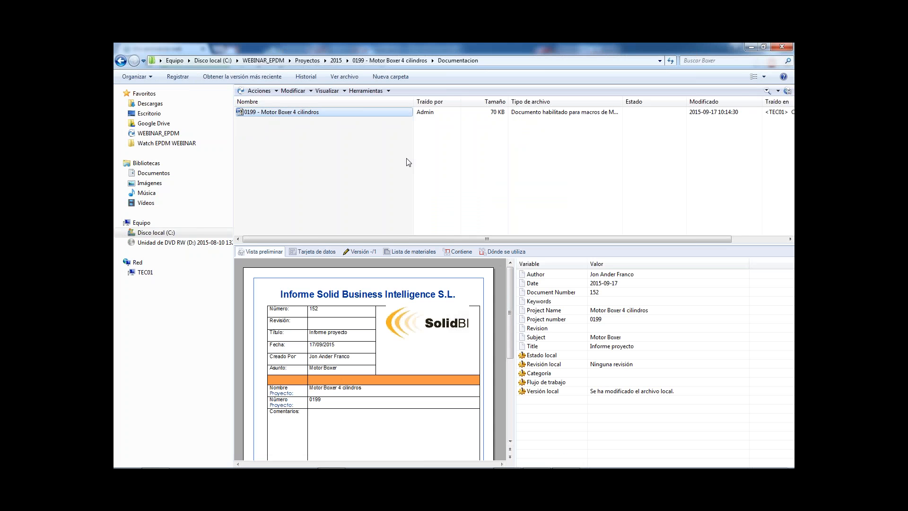
{"action": "right_click", "coordinate": [298, 112]}
{"action": "left_click", "coordinate": [287, 116]}
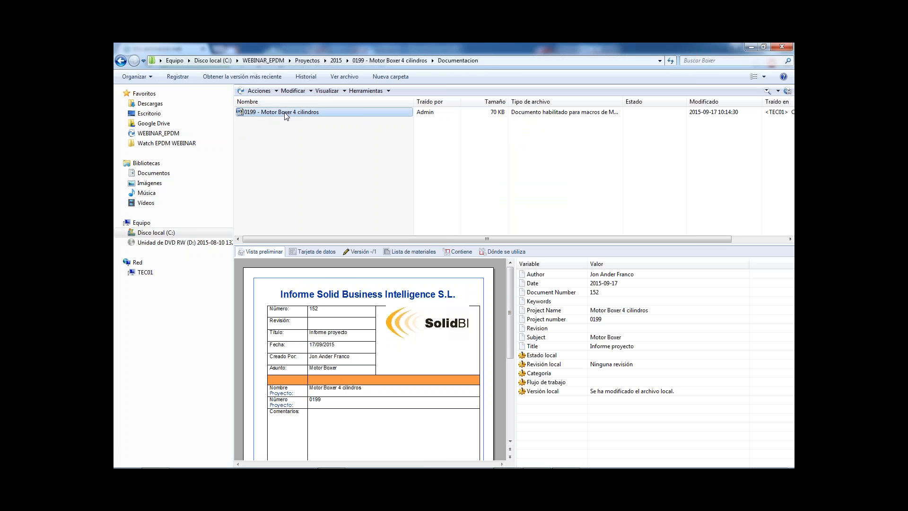
{"action": "right_click", "coordinate": [285, 112]}
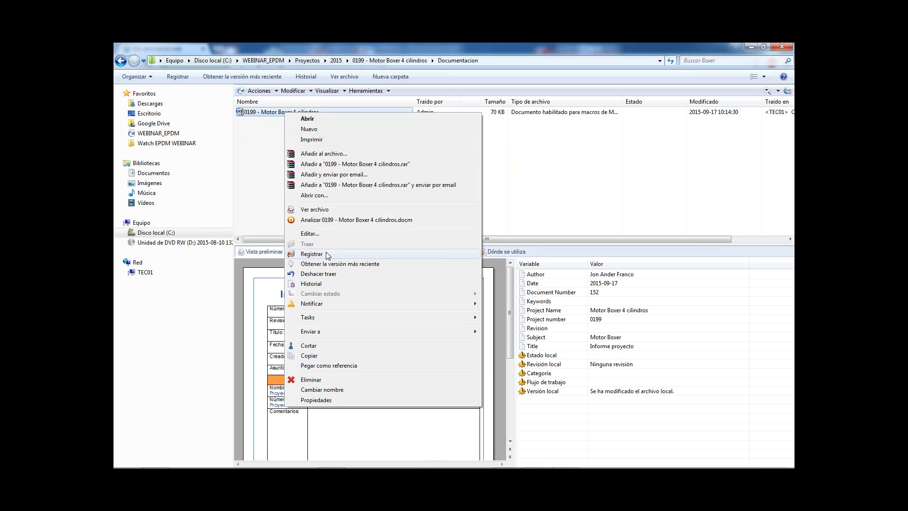
{"action": "left_click", "coordinate": [311, 254]}
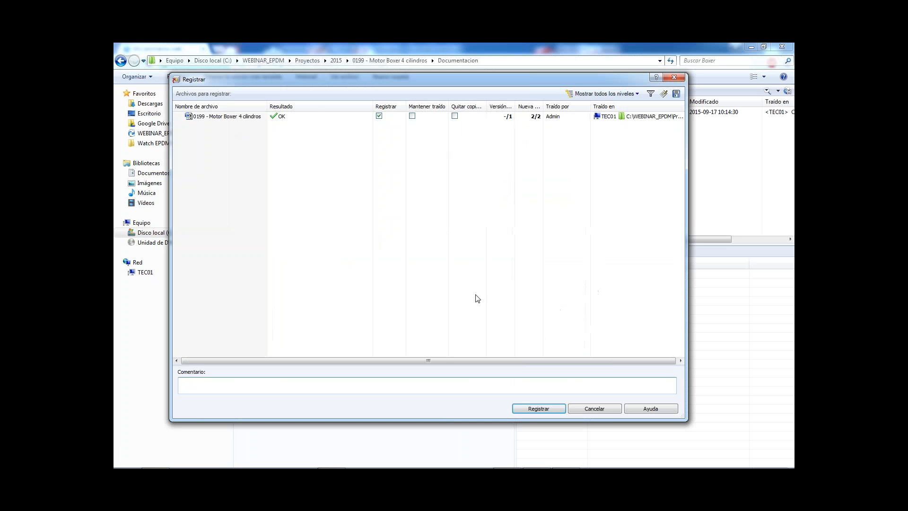
{"action": "left_click", "coordinate": [535, 409]}
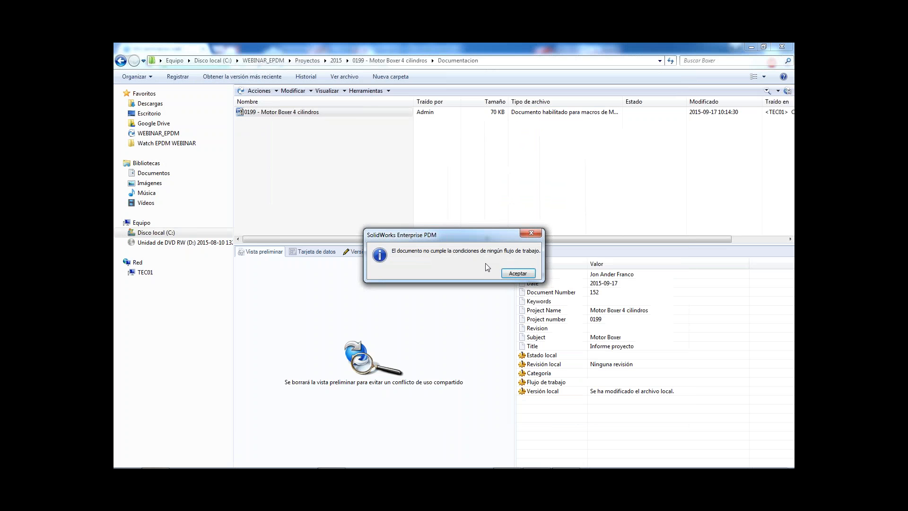
{"action": "left_click", "coordinate": [517, 276]}
{"action": "left_click", "coordinate": [385, 213]}
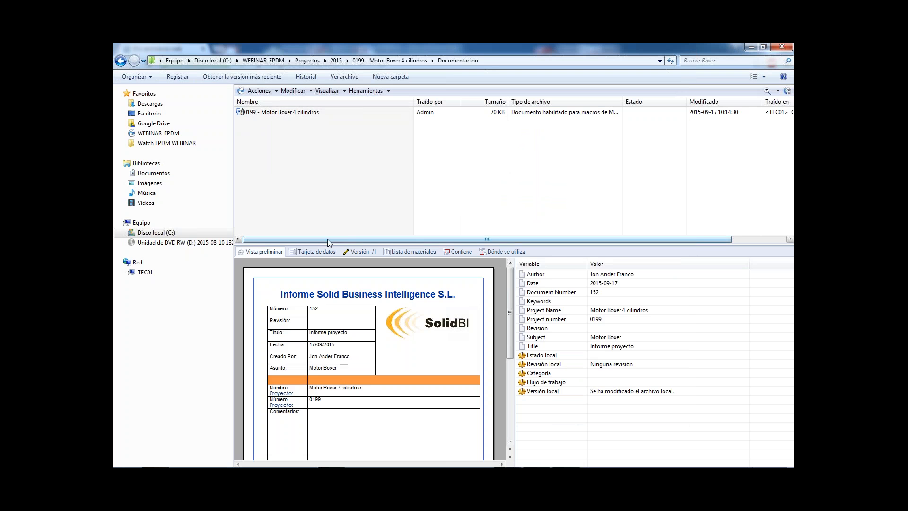
Set the document number to 150 in the report's data card and save the changes.
{"action": "left_click", "coordinate": [298, 114]}
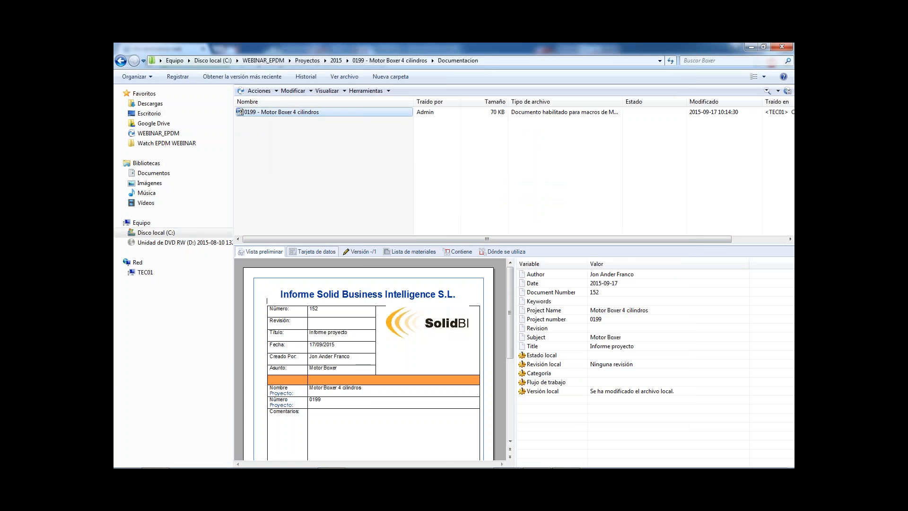
{"action": "left_click", "coordinate": [300, 115]}
{"action": "right_click", "coordinate": [296, 112]}
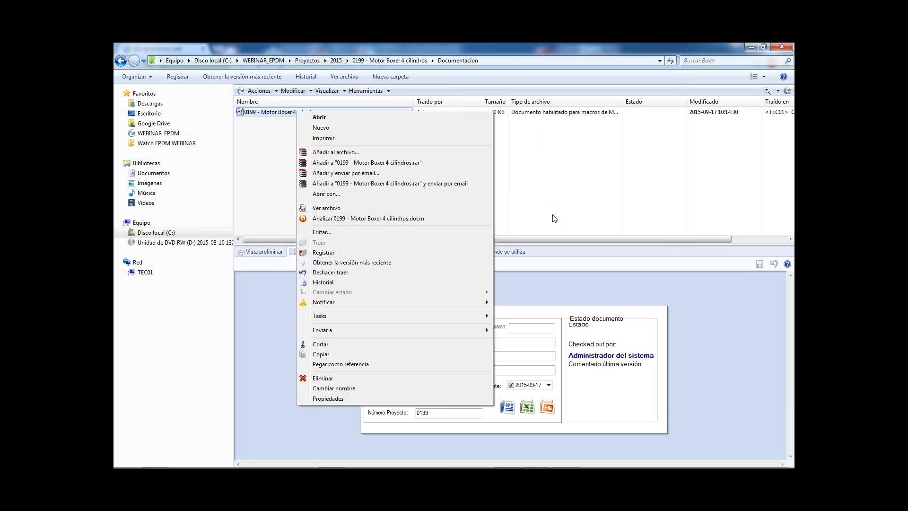
{"action": "left_click", "coordinate": [573, 205]}
{"action": "left_click", "coordinate": [294, 112]}
{"action": "left_click", "coordinate": [441, 326]}
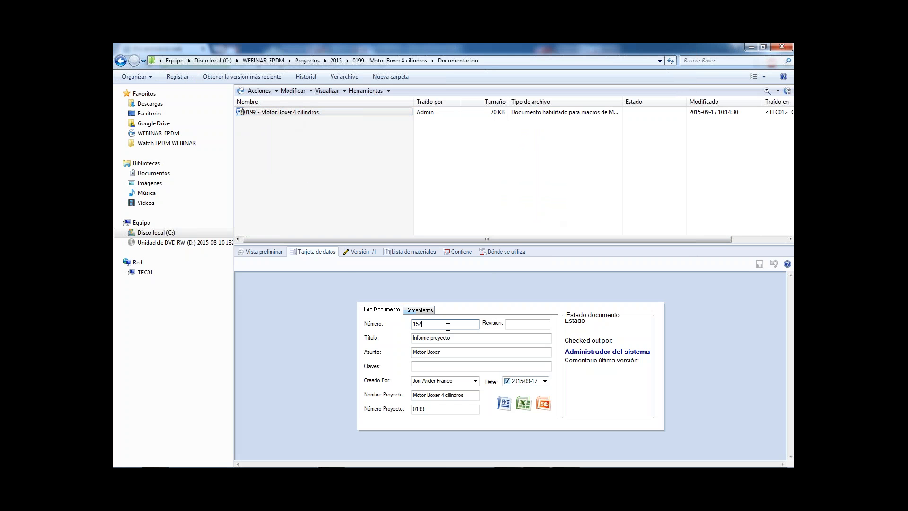
{"action": "key", "text": "BackSpace"}
{"action": "left_click", "coordinate": [444, 227]}
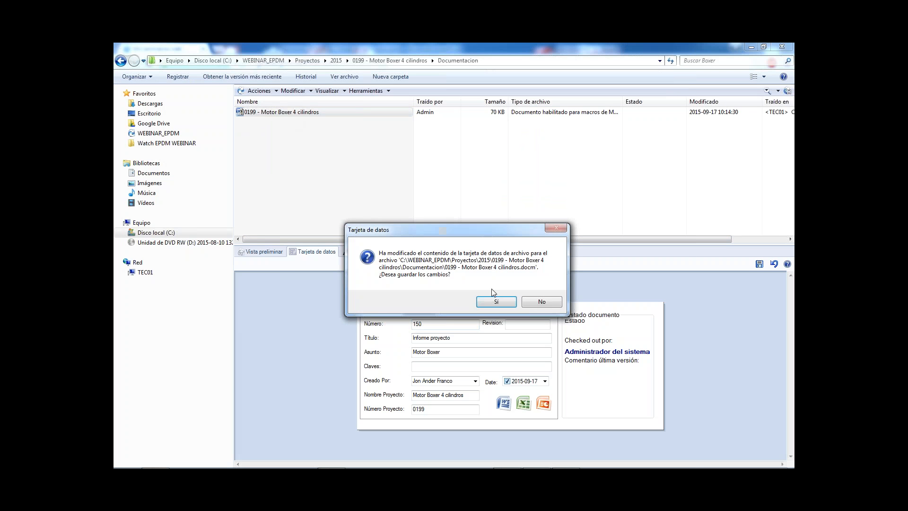
{"action": "left_click", "coordinate": [494, 303]}
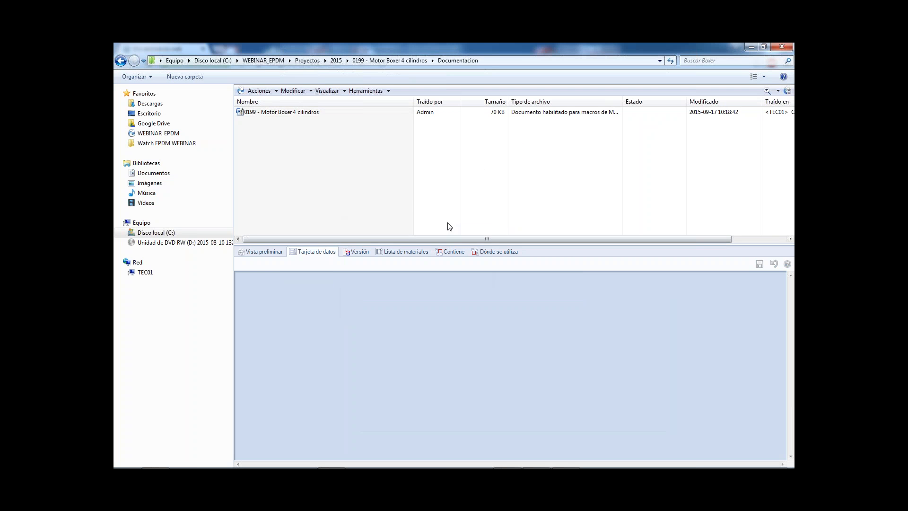
Open the report in Word to examine its Número field, then close the document.
{"action": "left_click", "coordinate": [284, 114]}
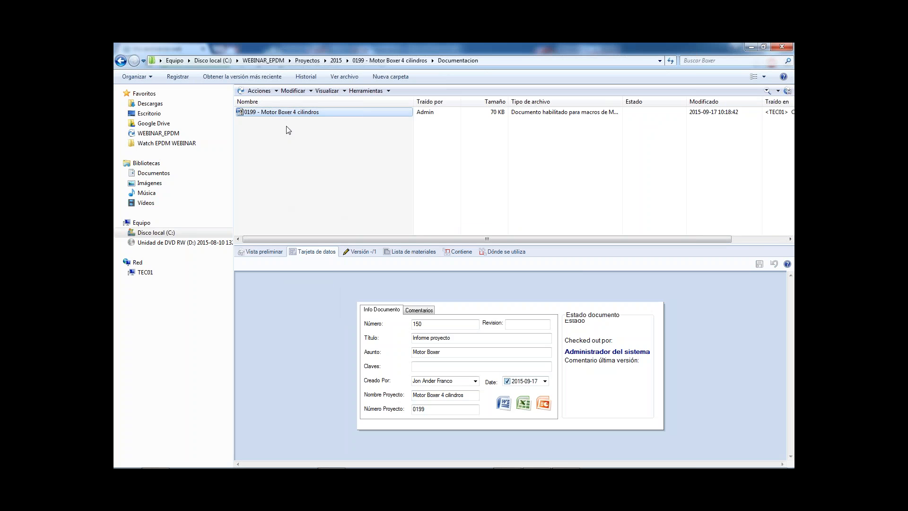
{"action": "double_click", "coordinate": [287, 113]}
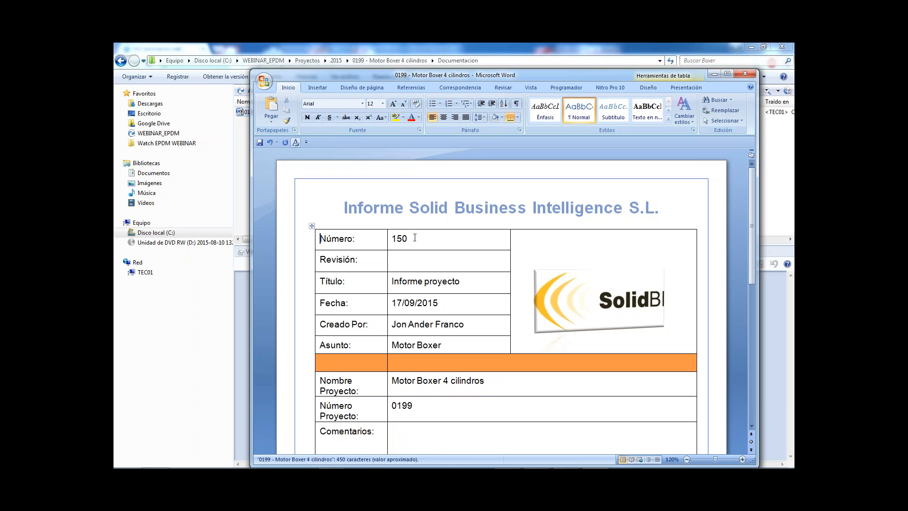
{"action": "double_click", "coordinate": [415, 237]}
{"action": "left_click", "coordinate": [415, 240]}
{"action": "double_click", "coordinate": [394, 238]}
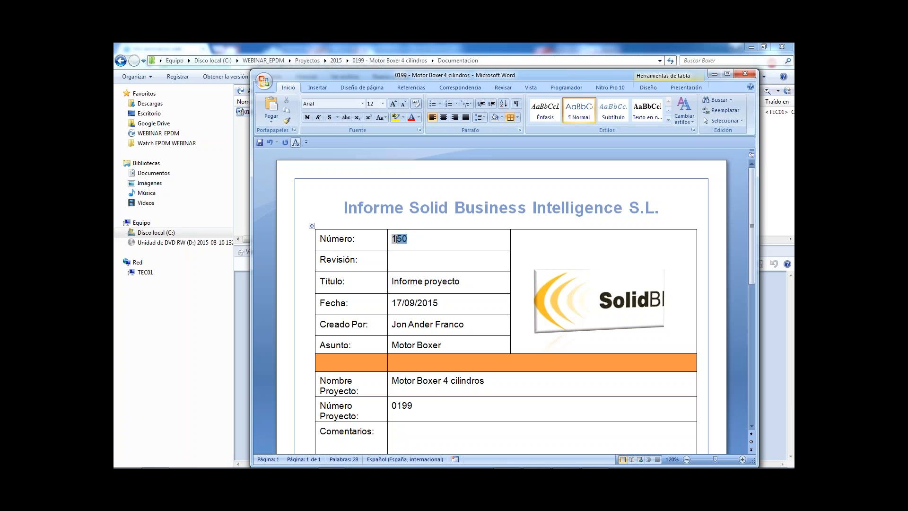
{"action": "left_click", "coordinate": [748, 73]}
{"action": "left_click", "coordinate": [410, 284]}
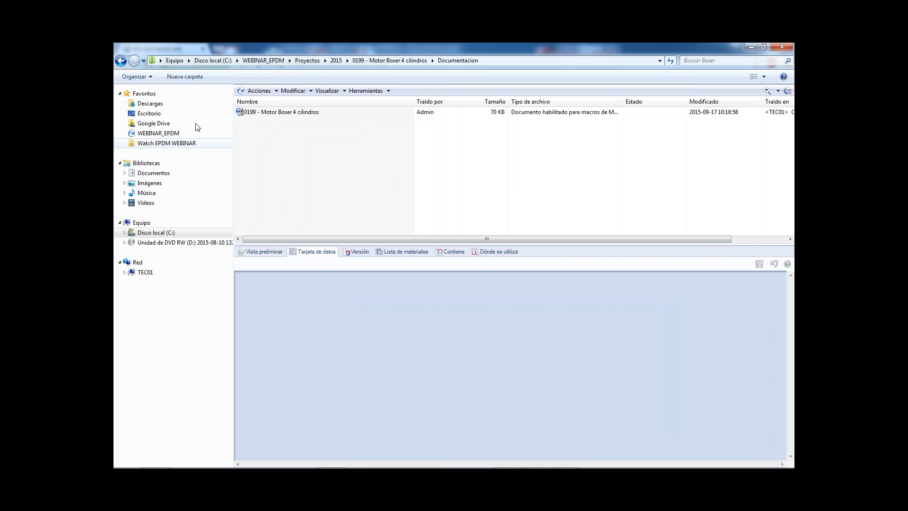
Return to the WEBINAR_EPDM vault root and log the Admin account out of the vault.
{"action": "left_click", "coordinate": [168, 135]}
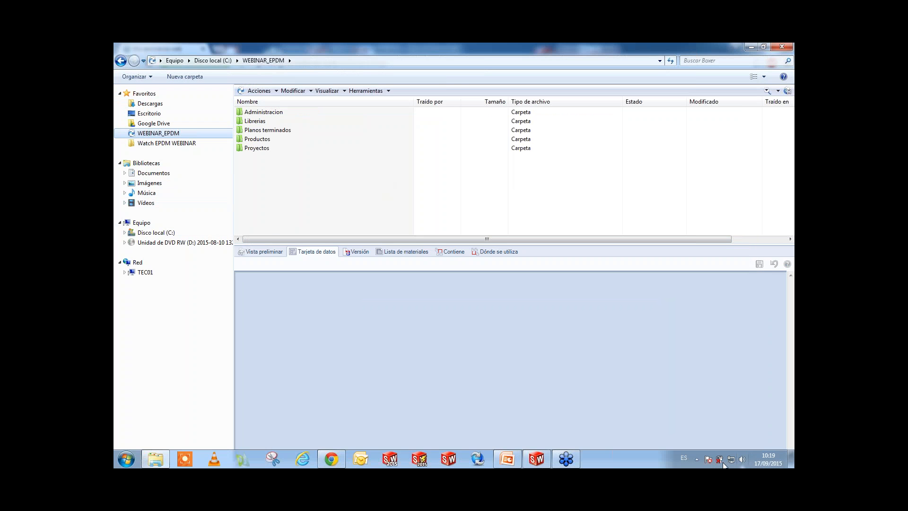
{"action": "left_click", "coordinate": [696, 459]}
{"action": "right_click", "coordinate": [719, 396]}
{"action": "mouse_move", "coordinate": [728, 333]}
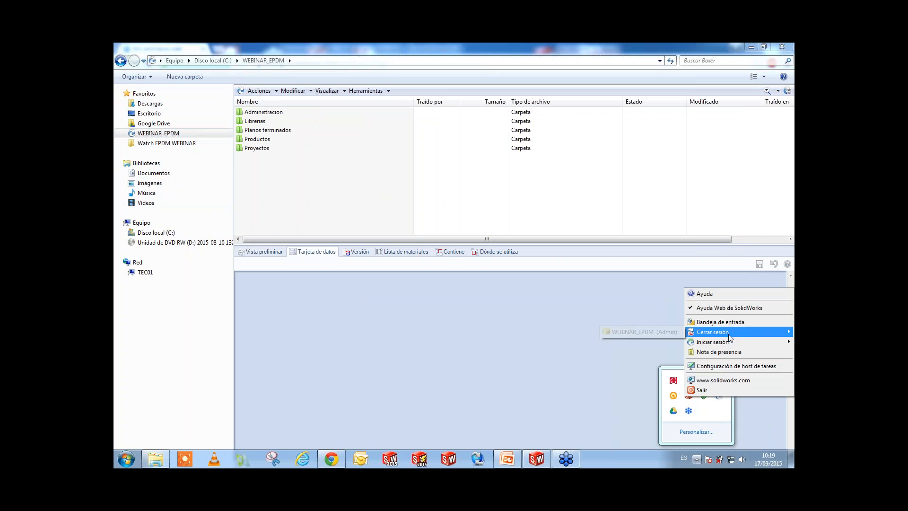
{"action": "left_click", "coordinate": [665, 334]}
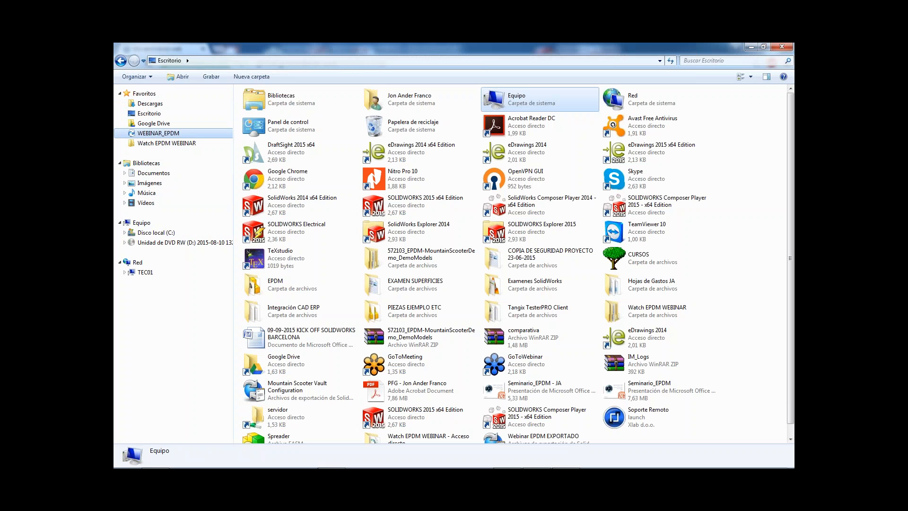
Log back in to the WEBINAR_EPDM vault as Admin with the account password.
{"action": "left_click", "coordinate": [181, 133]}
{"action": "left_click", "coordinate": [456, 266]}
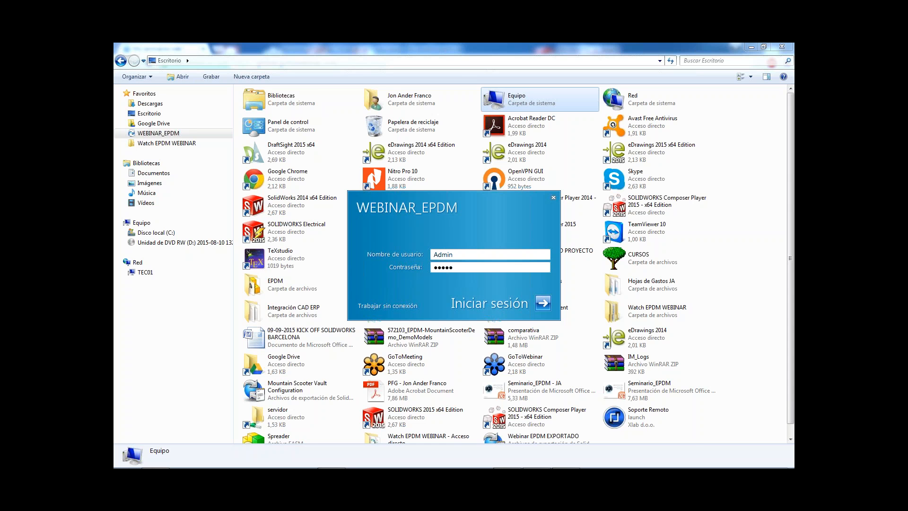
{"action": "key", "text": "Return"}
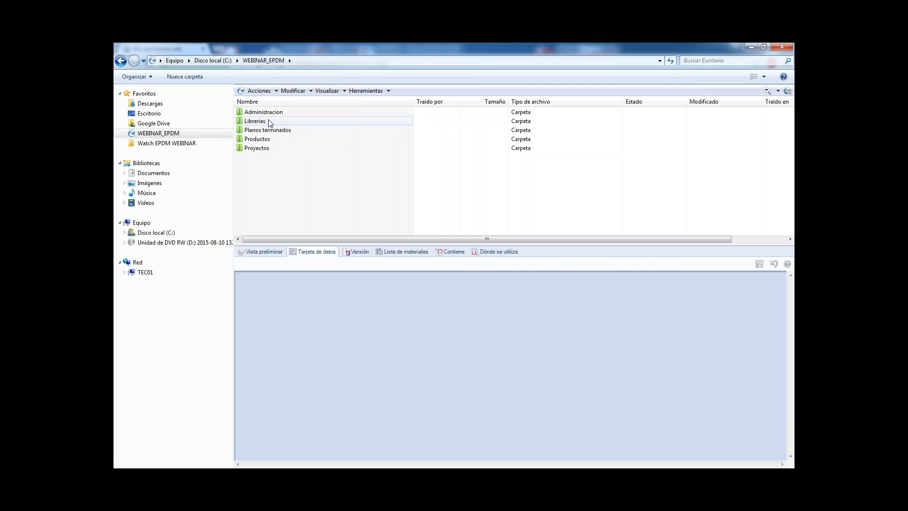
Open the 0199 - Motor Boxer 4 cilindros project folder under Proyectos, 2015.
{"action": "double_click", "coordinate": [263, 148]}
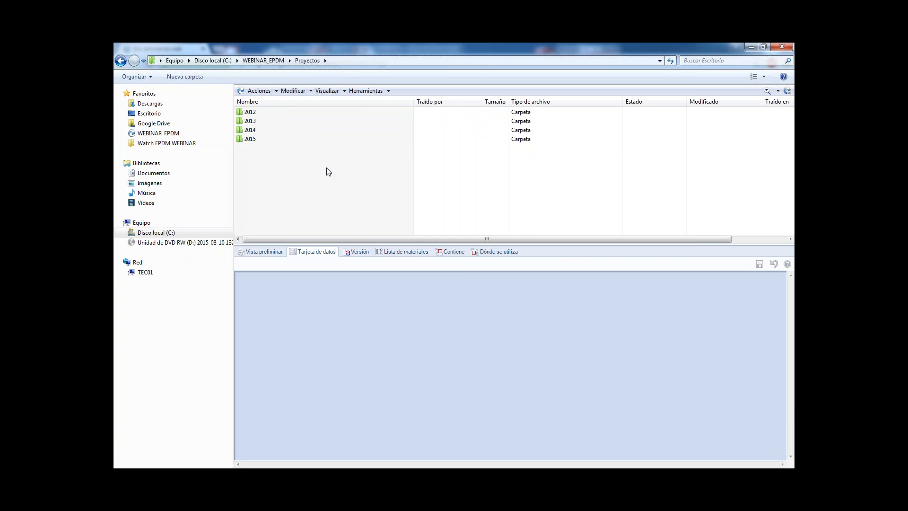
{"action": "double_click", "coordinate": [264, 138]}
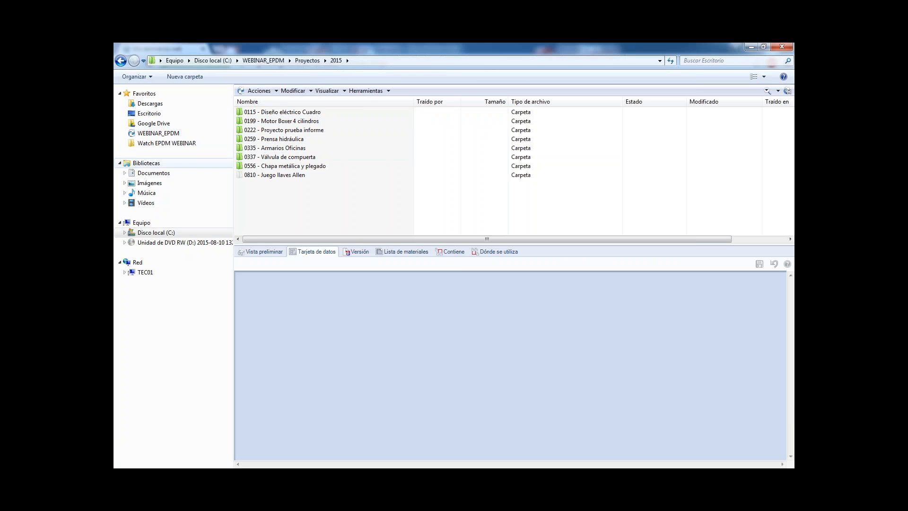
{"action": "double_click", "coordinate": [298, 122]}
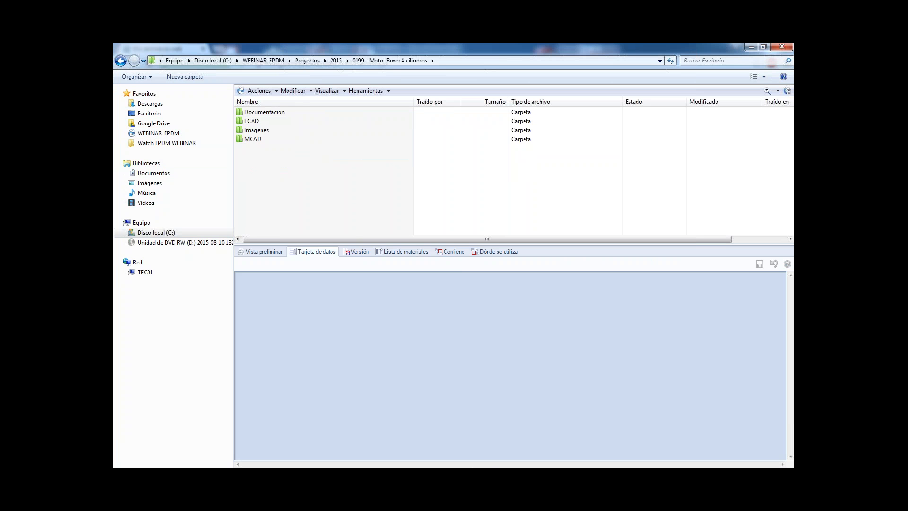
Switch to PowerPoint, start the slide show at "Cómo lo soluciona EPDM" and advance it to the file context menu image.
{"action": "key", "text": "alt+Tab"}
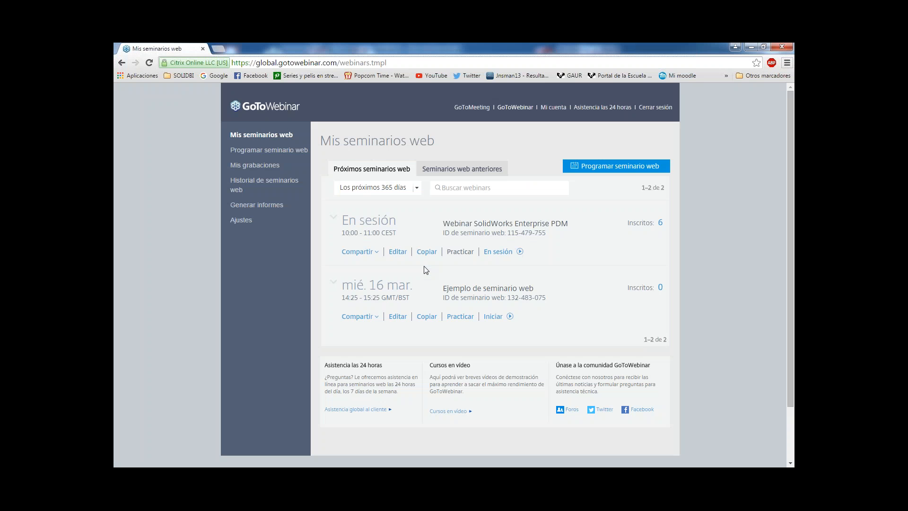
{"action": "key", "text": "alt+Tab"}
{"action": "key", "text": "shift+F5"}
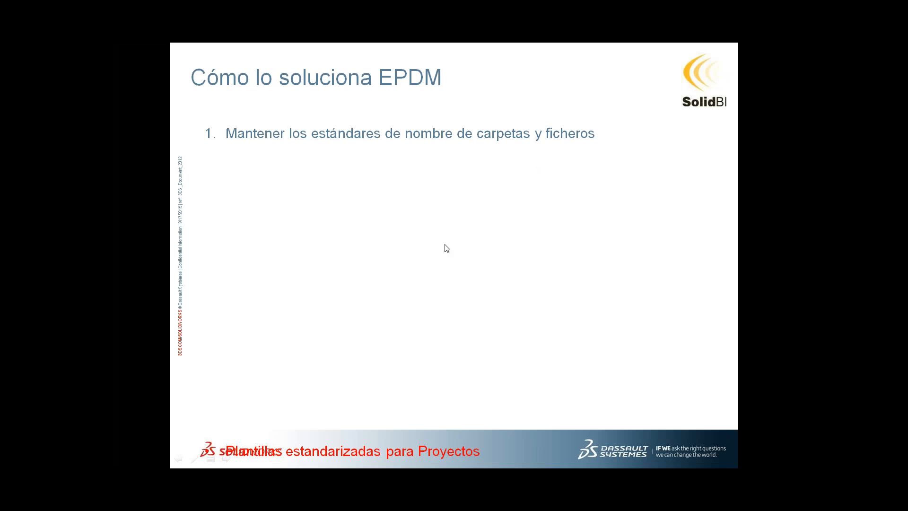
{"action": "left_click", "coordinate": [482, 262]}
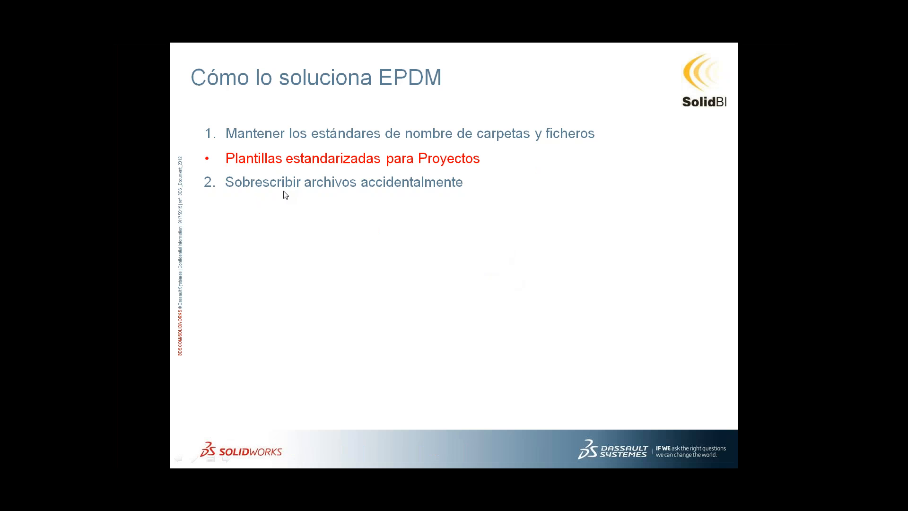
{"action": "left_click", "coordinate": [413, 224]}
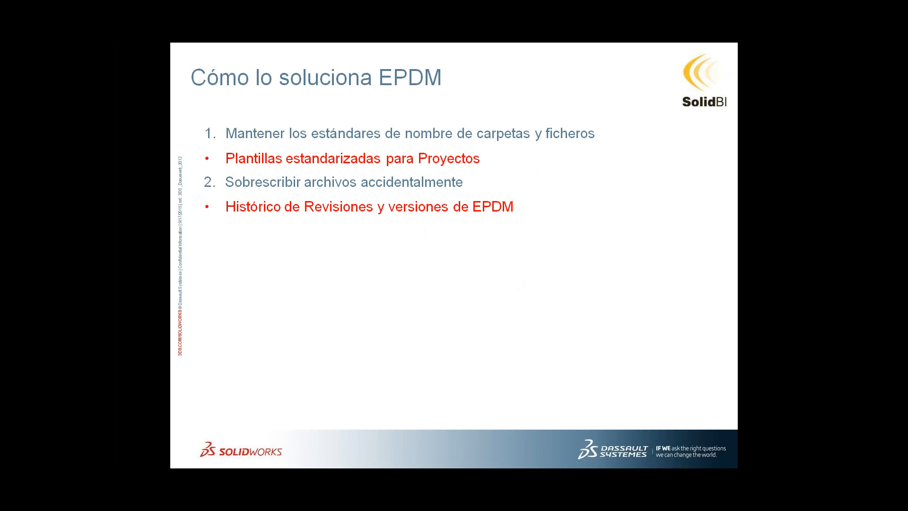
{"action": "key", "text": "Right"}
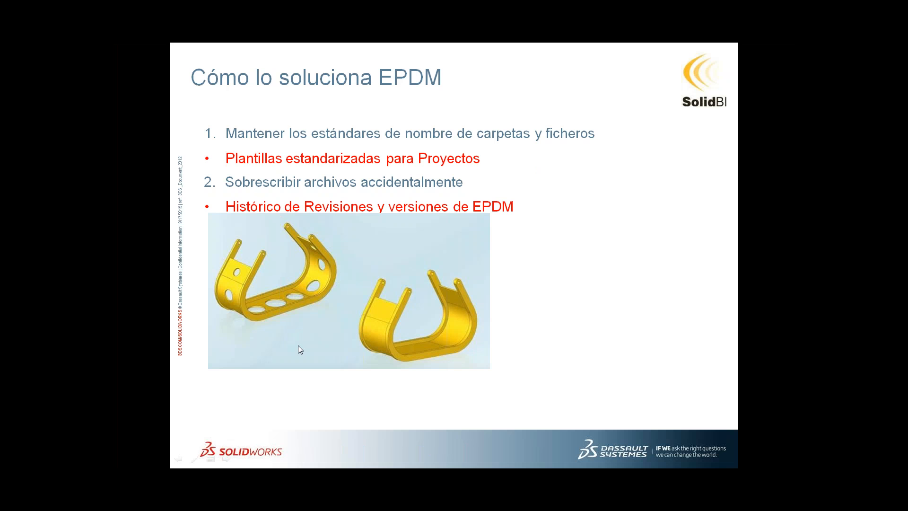
{"action": "left_click", "coordinate": [448, 344]}
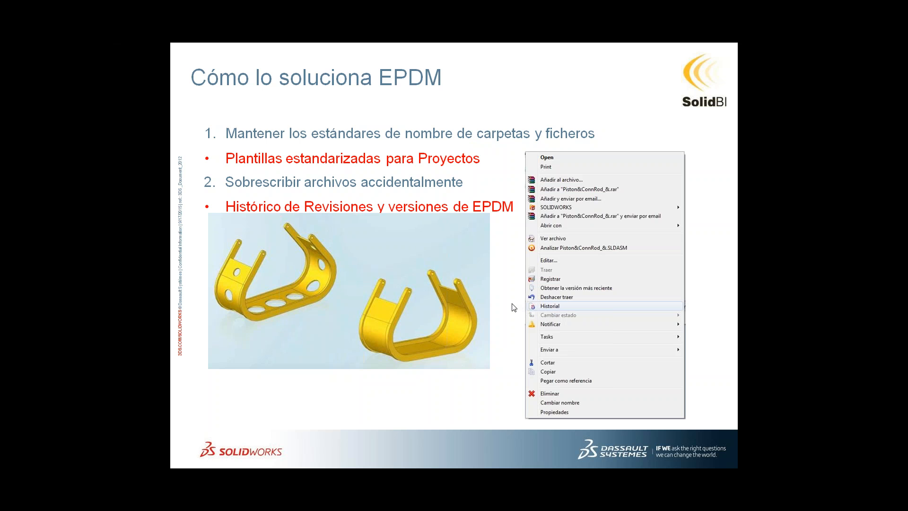
Switch to the vault window, open the project's MCAD folder and preview the Engine_& assembly.
{"action": "key", "text": "alt+Tab"}
{"action": "key", "text": "alt+Tab"}
{"action": "key", "text": "alt+Tab"}
{"action": "key", "text": "alt+Tab"}
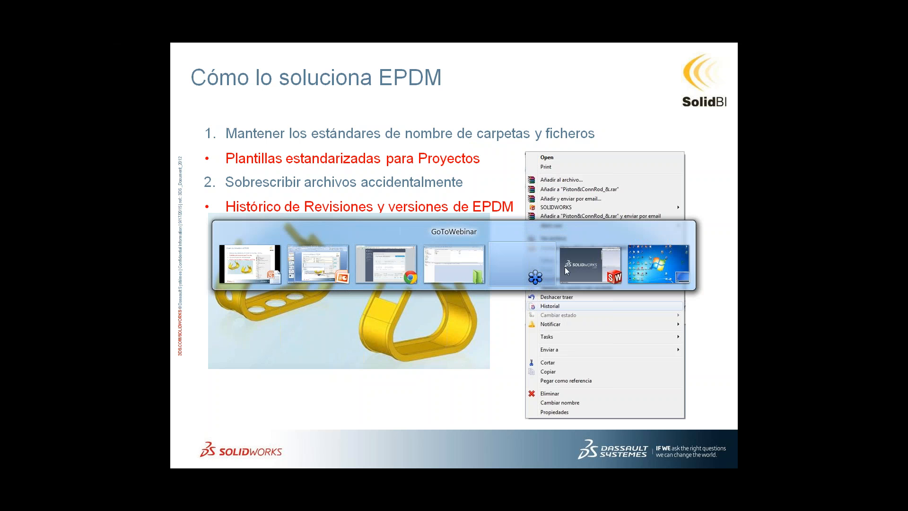
{"action": "left_click", "coordinate": [460, 263]}
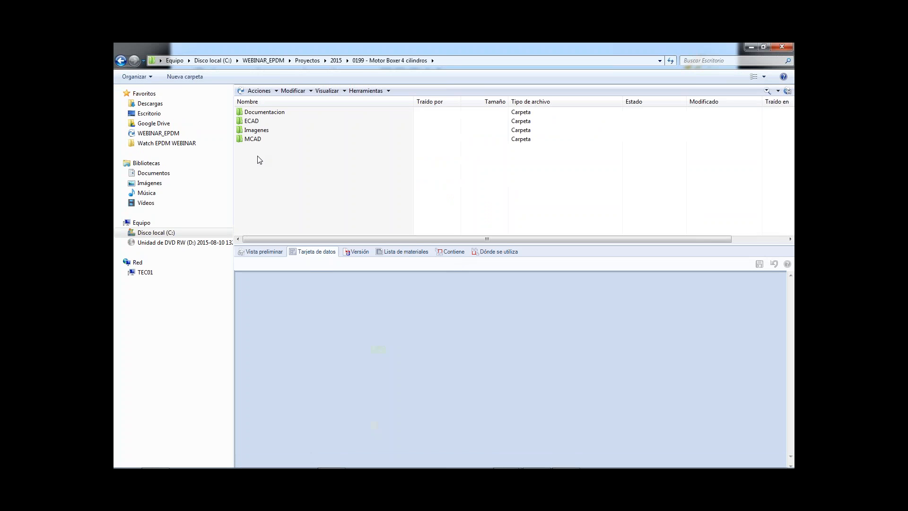
{"action": "double_click", "coordinate": [260, 141]}
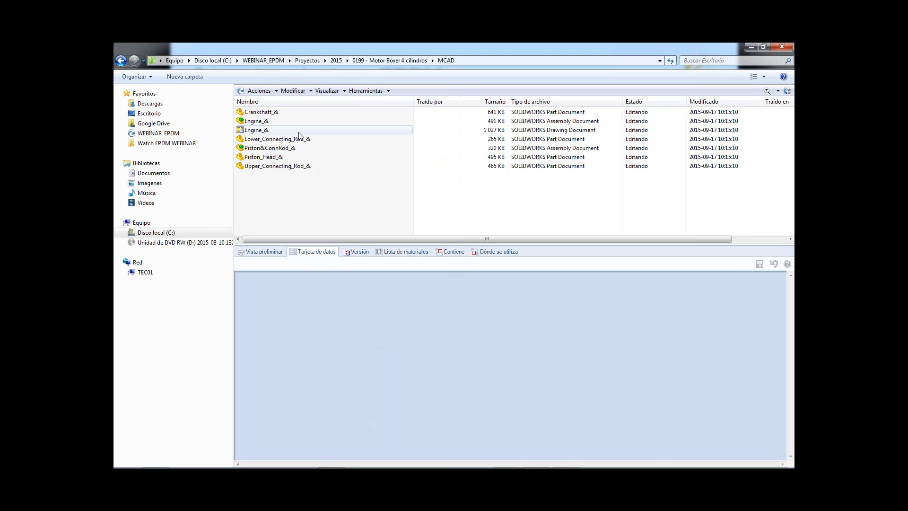
{"action": "left_click", "coordinate": [252, 122]}
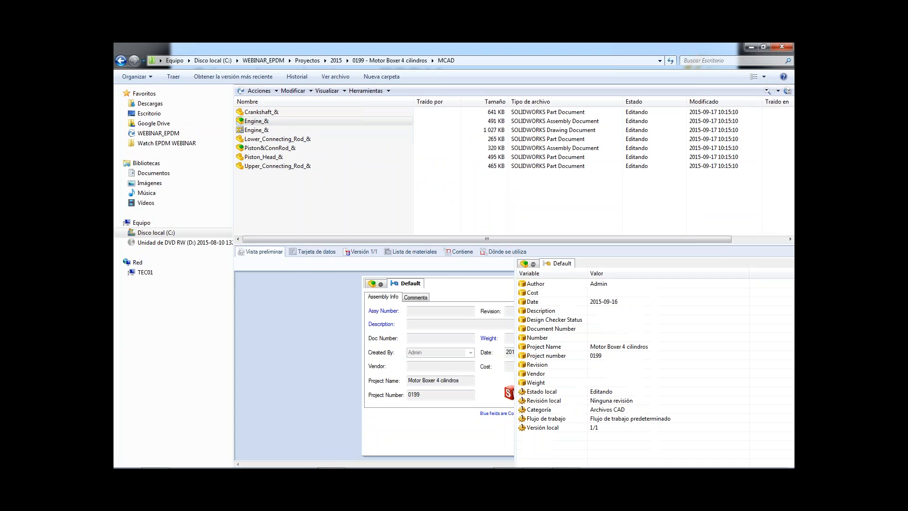
Open the Piston_Head_& part in SOLIDWORKS and check it out of the vault.
{"action": "left_click", "coordinate": [265, 157]}
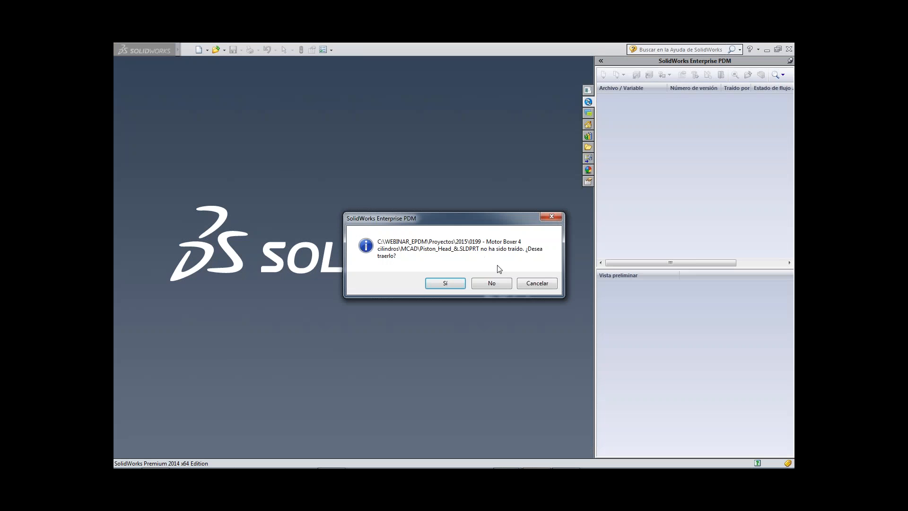
{"action": "left_click", "coordinate": [459, 284]}
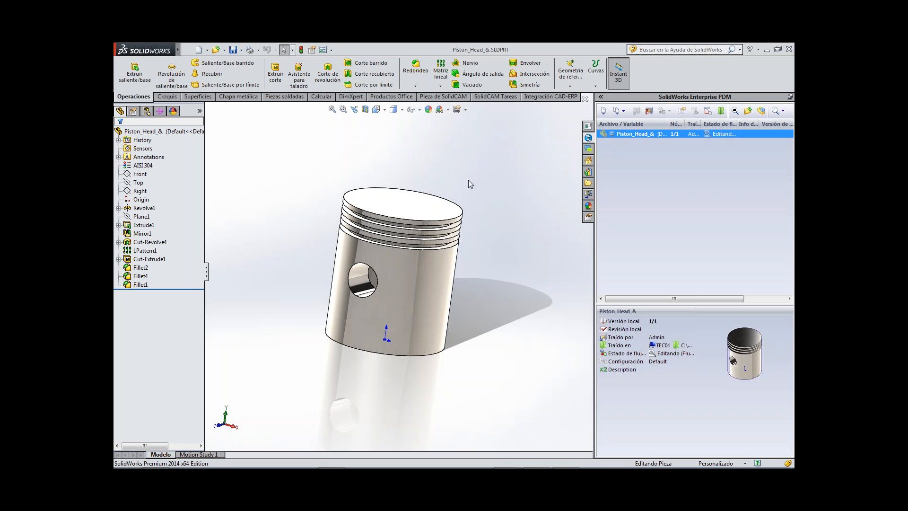
{"action": "middle_click_drag", "start_coordinate": [490, 168], "coordinate": [398, 202]}
Sketch two concentric circles centred on the piston's top face, the outer one with a radius of about 1.31 inches.
{"action": "left_click", "coordinate": [398, 198]}
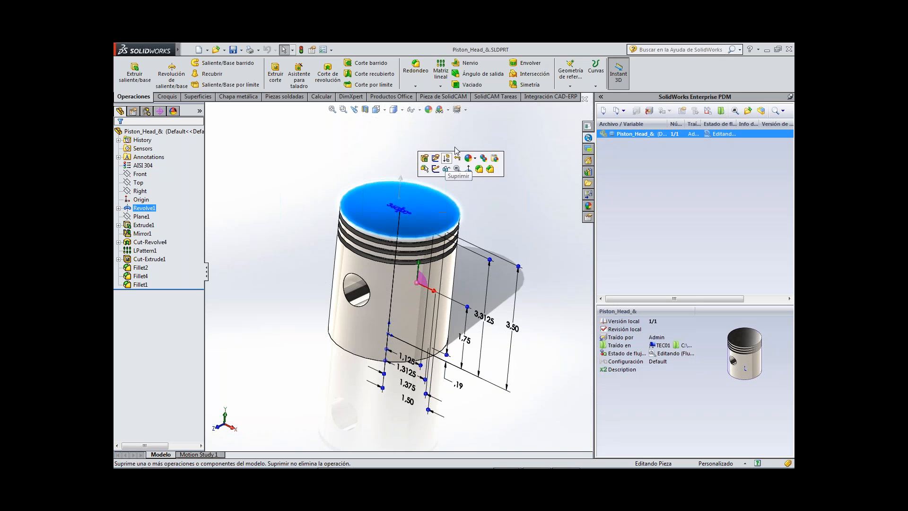
{"action": "left_click", "coordinate": [401, 164]}
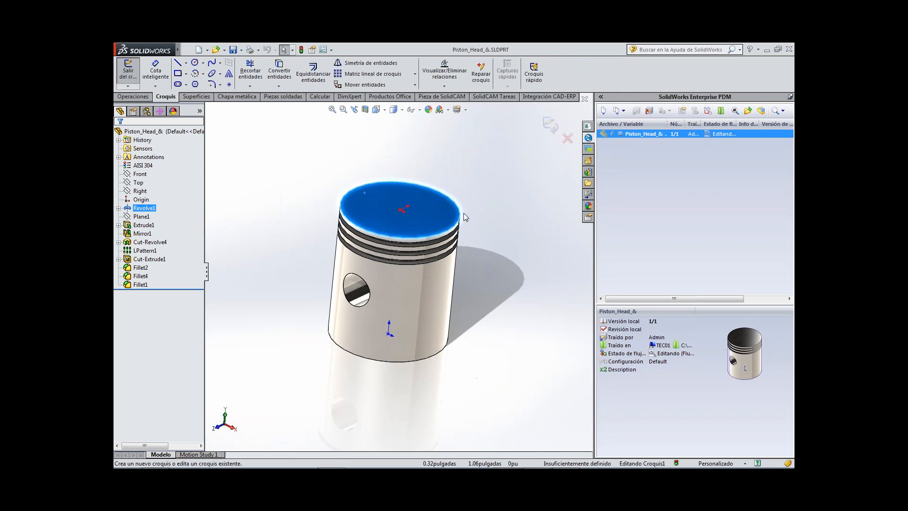
{"action": "right_click_drag", "start_coordinate": [398, 236], "coordinate": [406, 243]}
{"action": "left_click", "coordinate": [394, 230]}
{"action": "left_click", "coordinate": [482, 236]}
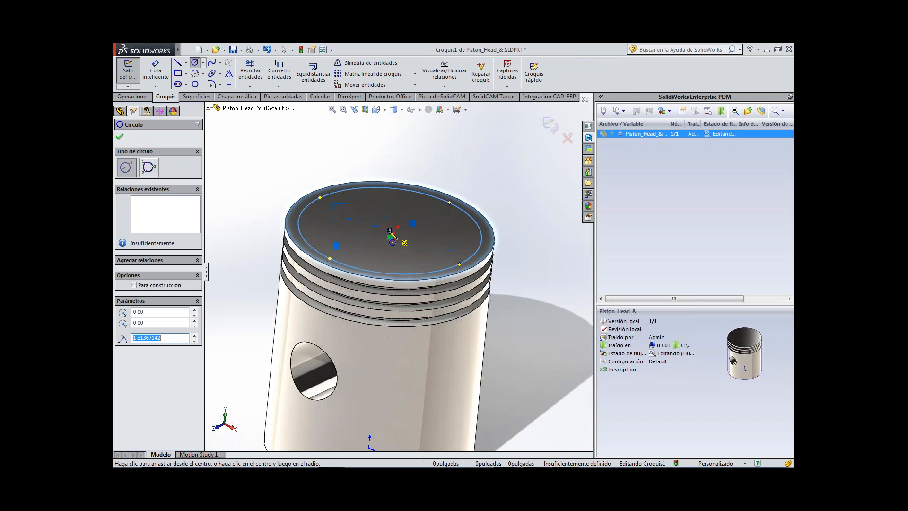
{"action": "left_click", "coordinate": [390, 230]}
{"action": "left_click", "coordinate": [471, 231]}
Cut-extrude the ring between the two circles 0.05 inches deep into the piston head.
{"action": "left_click", "coordinate": [131, 97]}
{"action": "left_click", "coordinate": [276, 73]}
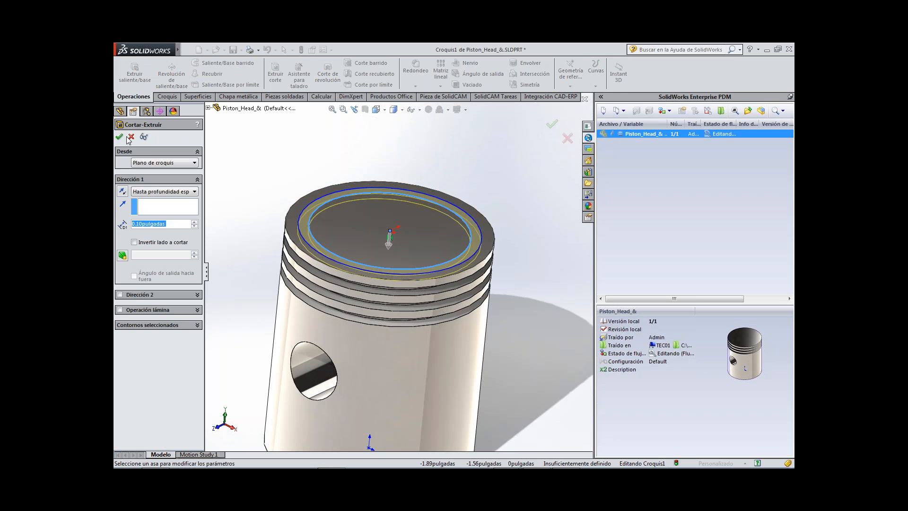
{"action": "type", "text": "0.05"}
{"action": "key", "text": "Return"}
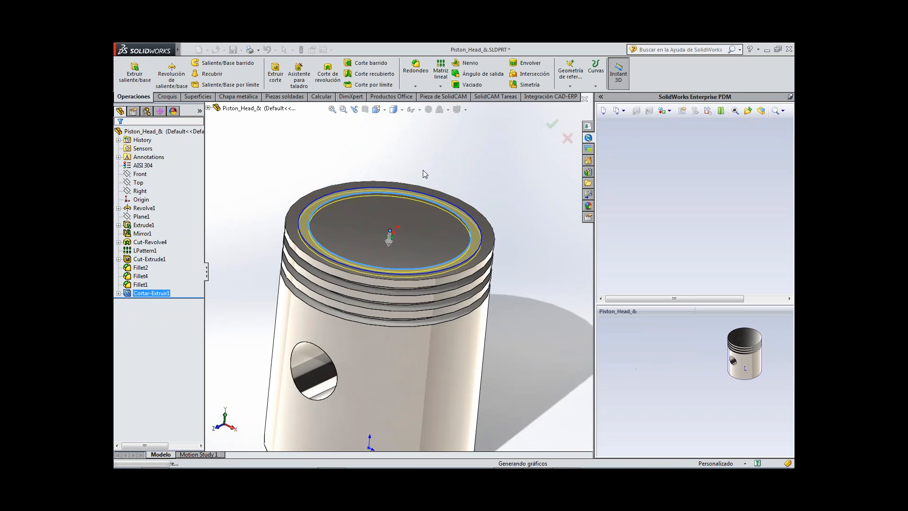
{"action": "middle_click", "coordinate": [465, 203]}
{"action": "mouse_move", "coordinate": [465, 202]}
{"action": "middle_mouse_down"}
{"action": "mouse_move", "coordinate": [480, 213]}
{"action": "mouse_move", "coordinate": [489, 198]}
{"action": "middle_mouse_up"}
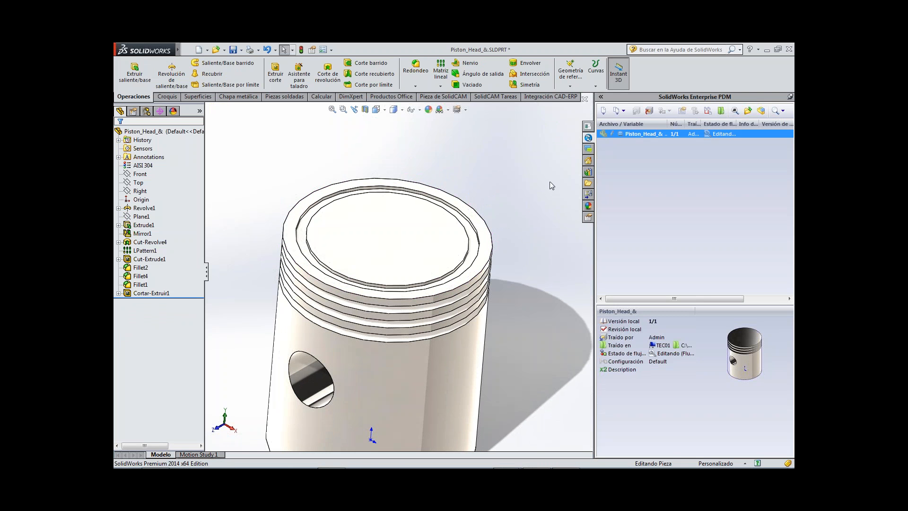
Save the piston part and check it in to the vault with the comment "Corte en la cabeza del pistón".
{"action": "left_click", "coordinate": [233, 50]}
{"action": "left_click", "coordinate": [655, 112]}
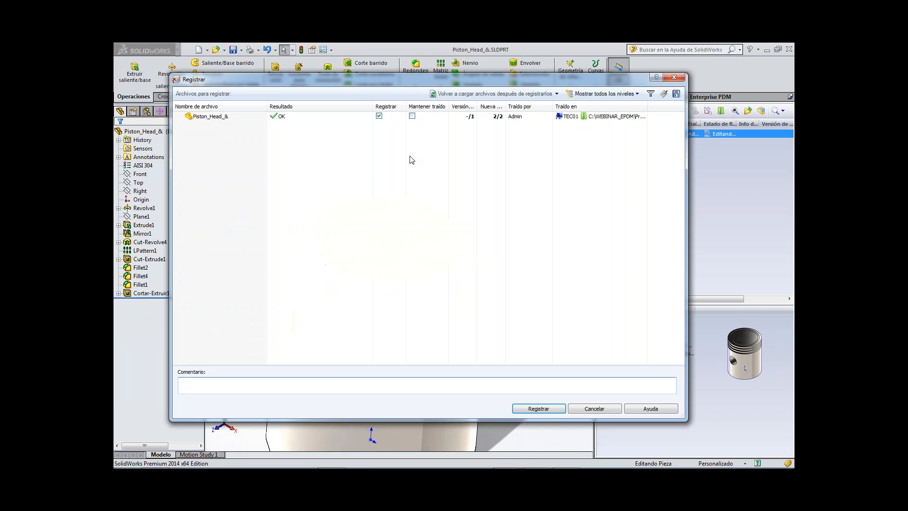
{"action": "left_click", "coordinate": [343, 382]}
{"action": "type", "text": "Corte en la cabeza del pistón"}
{"action": "left_click", "coordinate": [536, 410]}
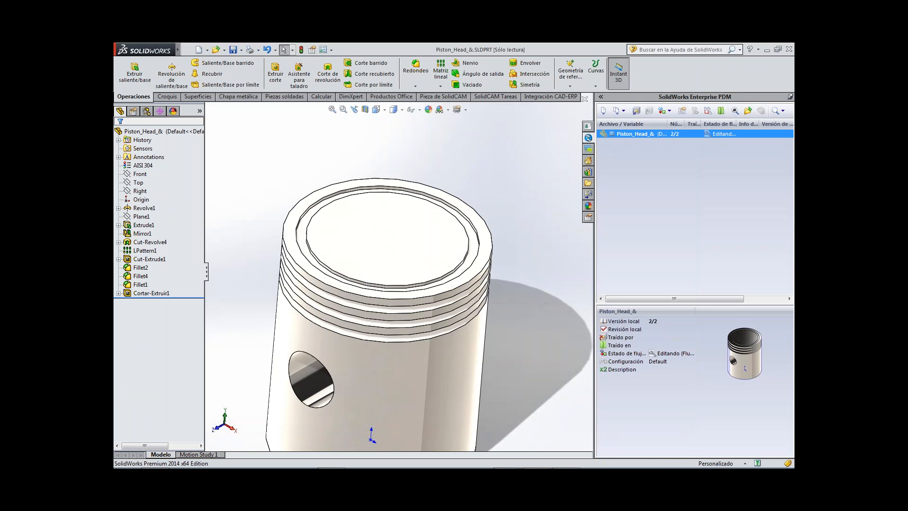
Retrieve version 1 of Piston_Head_& from the vault and inspect the top of the piston.
{"action": "mouse_move", "coordinate": [411, 467]}
{"action": "left_click", "coordinate": [621, 110]}
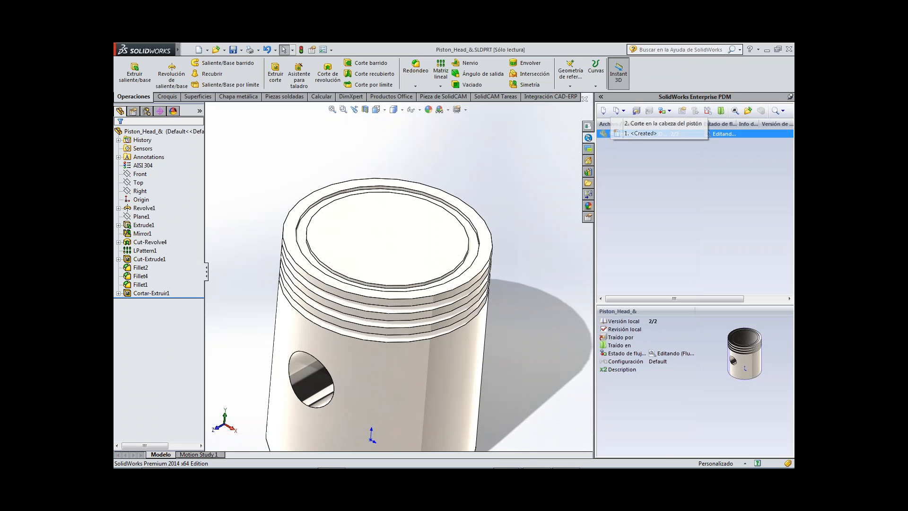
{"action": "left_click", "coordinate": [647, 125]}
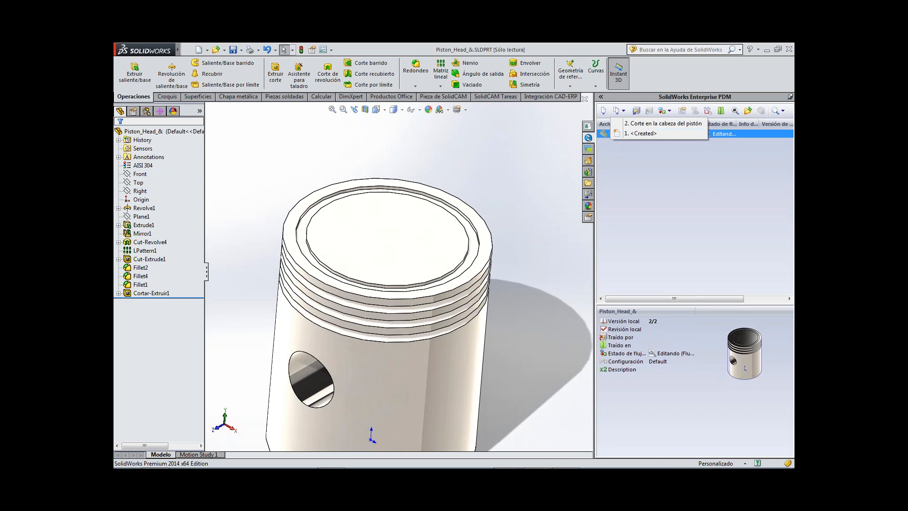
{"action": "left_click", "coordinate": [617, 111]}
{"action": "left_click_drag", "start_coordinate": [435, 165], "coordinate": [624, 172]}
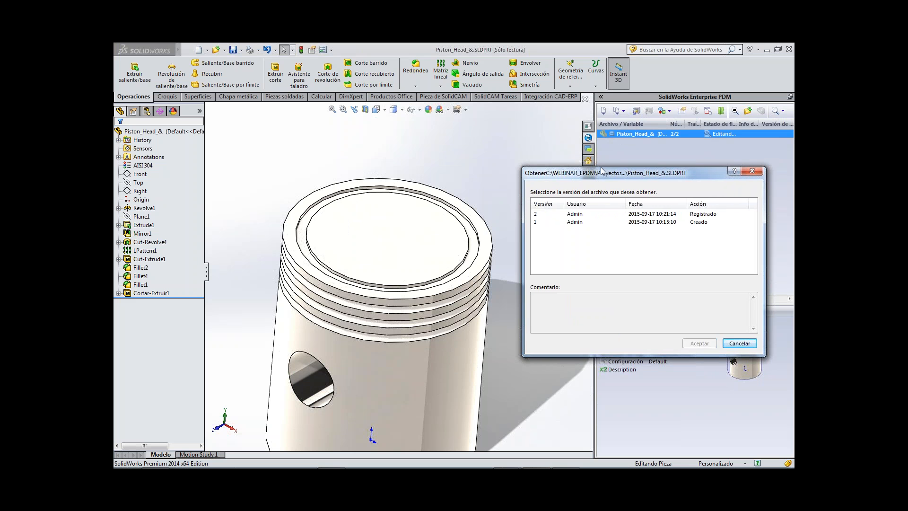
{"action": "left_click", "coordinate": [548, 213]}
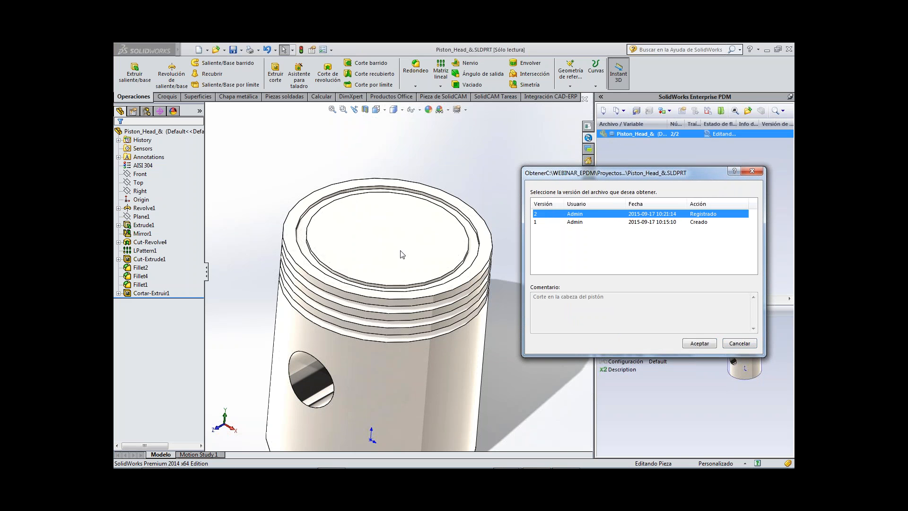
{"action": "double_click", "coordinate": [557, 222]}
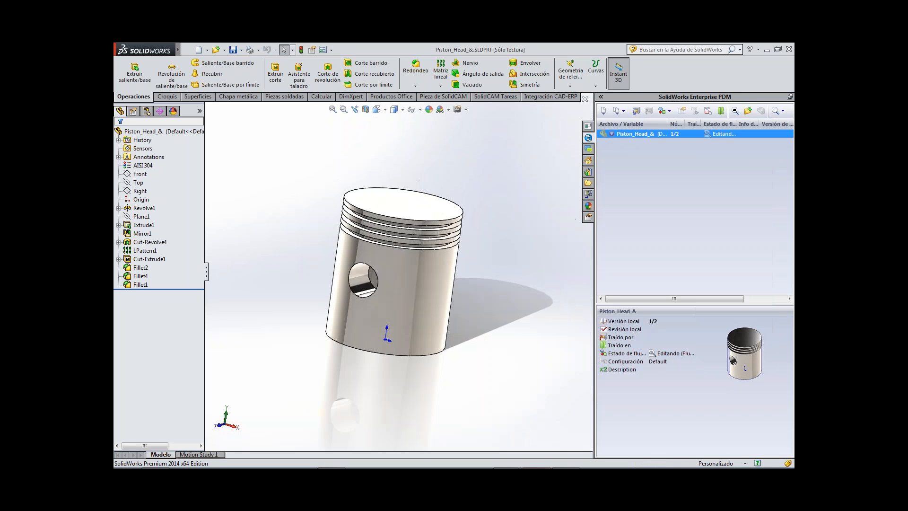
{"action": "middle_click_drag", "start_coordinate": [419, 181], "coordinate": [389, 206]}
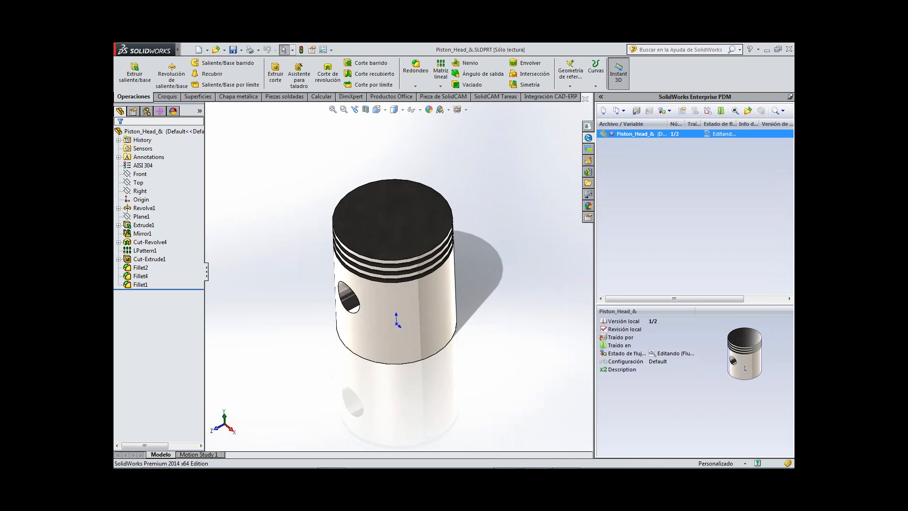
{"action": "scroll", "coordinate": [406, 191], "scroll_direction": "down", "scroll_amount": 4}
{"action": "scroll", "coordinate": [375, 327], "scroll_direction": "up", "scroll_amount": 3}
{"action": "scroll", "coordinate": [412, 203], "scroll_direction": "down", "scroll_amount": 2}
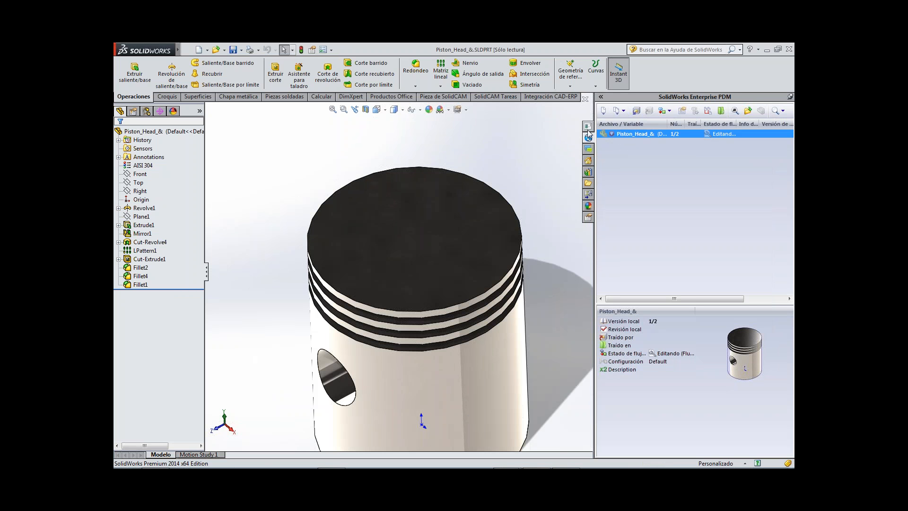
Close the piston part, switch back to the vault's MCAD folder and preview Piston_Head_&.
{"action": "left_click", "coordinate": [584, 99]}
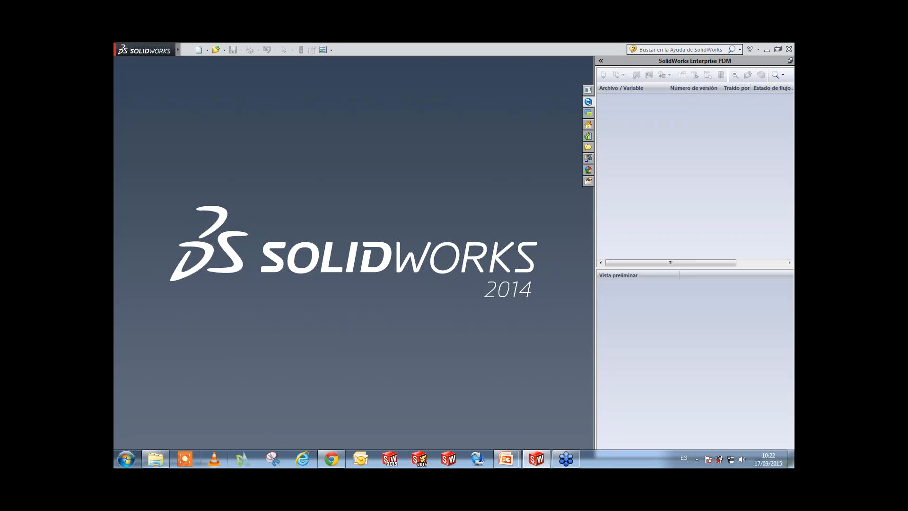
{"action": "left_click", "coordinate": [163, 456]}
{"action": "left_click", "coordinate": [272, 158]}
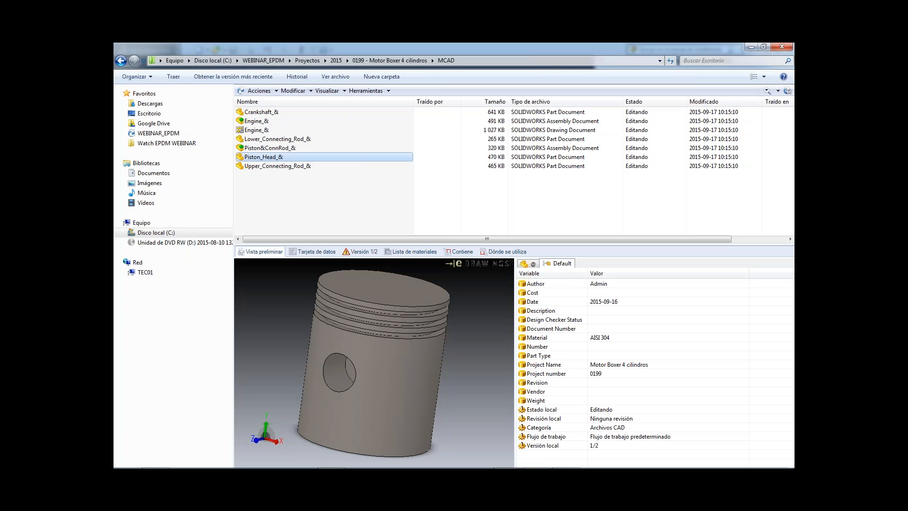
Review the vault history of Piston_Head_&, including the details of its Creado entry, and close the history.
{"action": "right_click", "coordinate": [270, 156]}
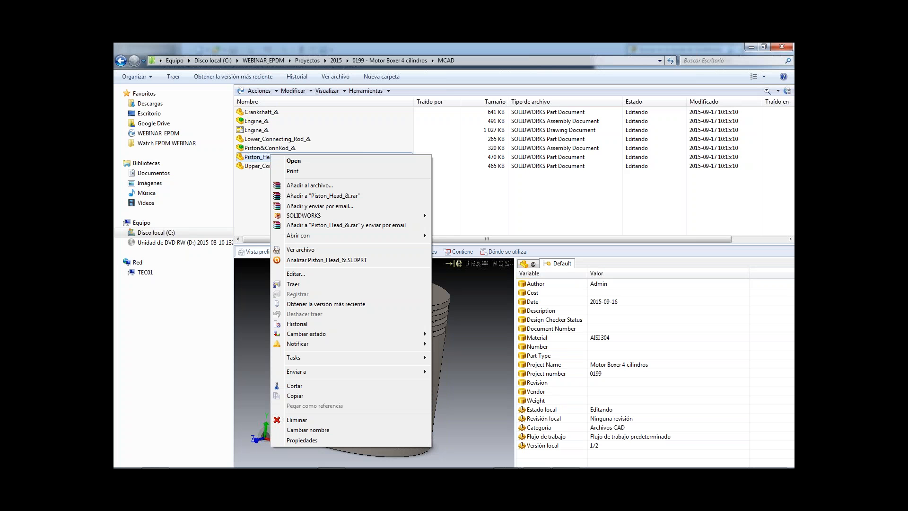
{"action": "left_click", "coordinate": [387, 328]}
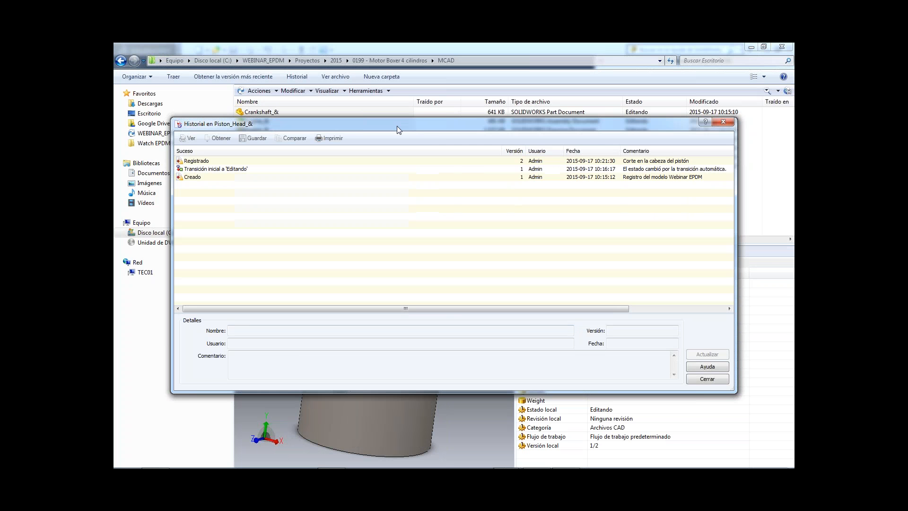
{"action": "left_click_drag", "start_coordinate": [414, 120], "coordinate": [422, 112]}
{"action": "left_click", "coordinate": [214, 164]}
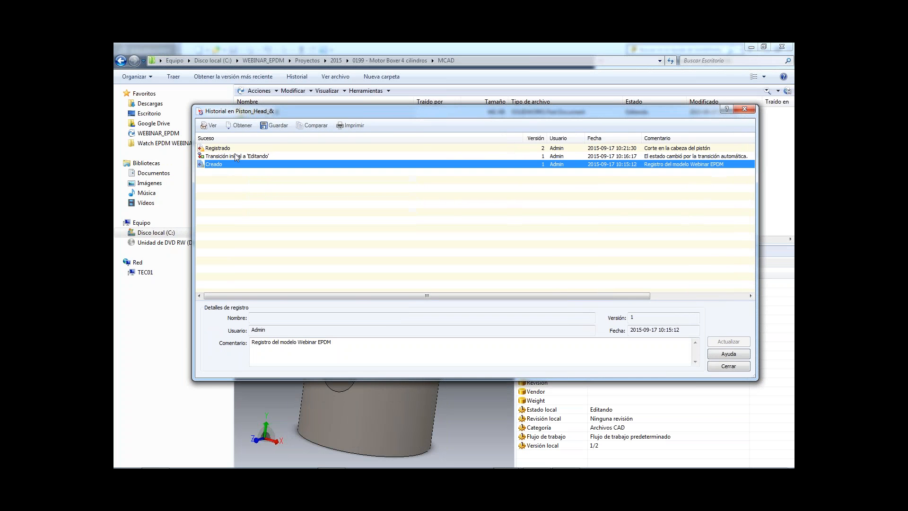
{"action": "left_click", "coordinate": [745, 110]}
Get the latest version of Piston_Head_& in the vault and check the piston head in the preview.
{"action": "right_click", "coordinate": [275, 160]}
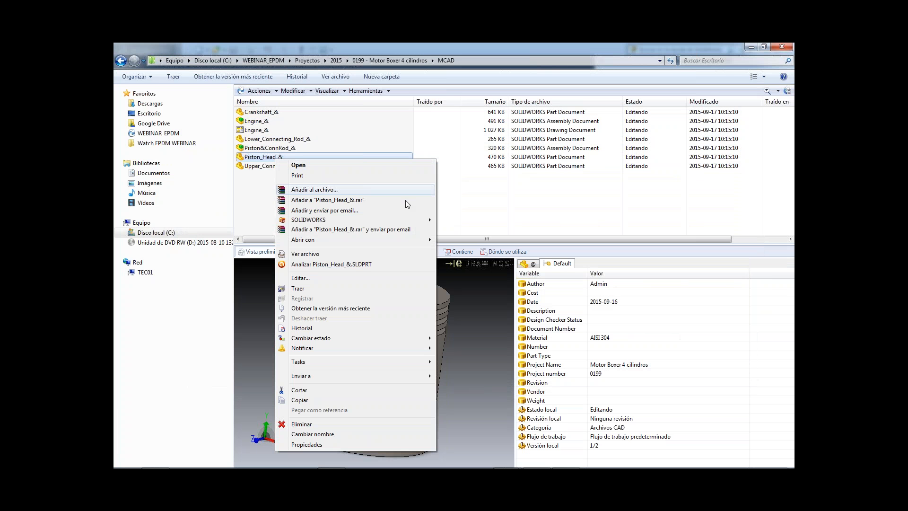
{"action": "left_click", "coordinate": [360, 308]}
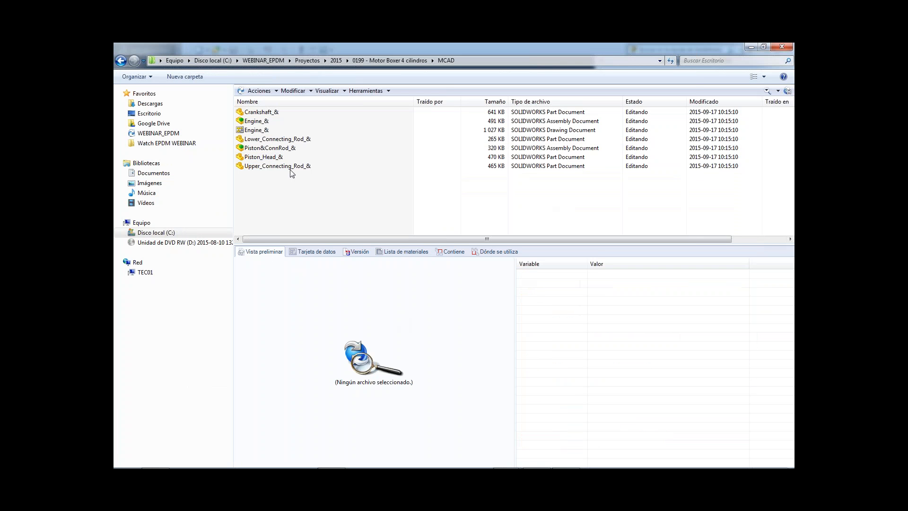
{"action": "left_click", "coordinate": [277, 157]}
{"action": "left_click_drag", "start_coordinate": [399, 311], "coordinate": [385, 334]}
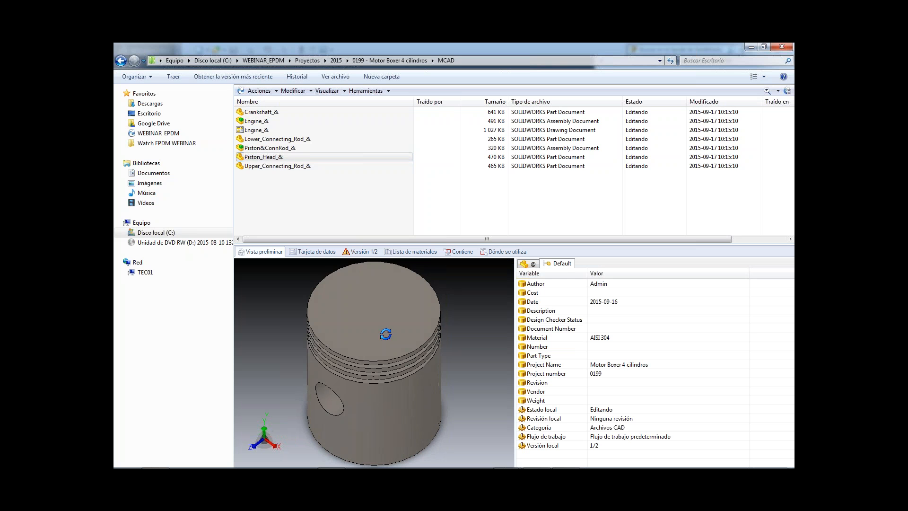
{"action": "right_click", "coordinate": [272, 159]}
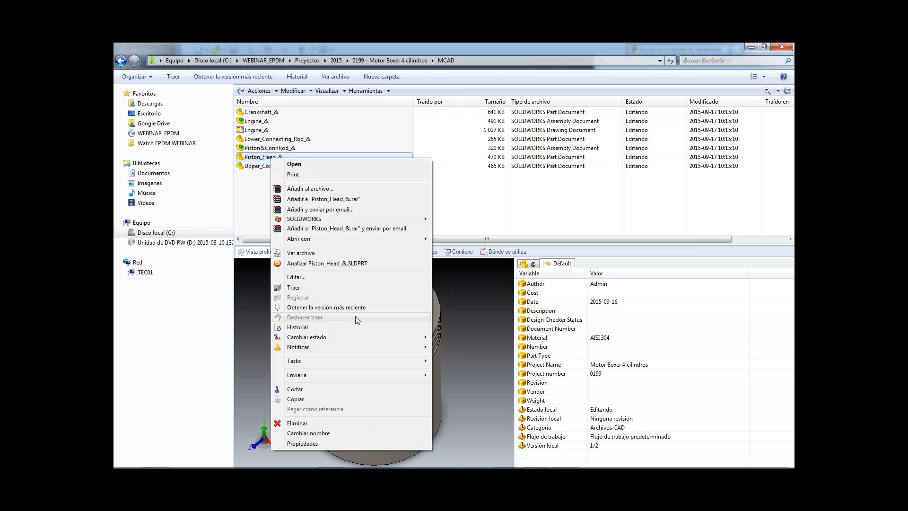
{"action": "left_click", "coordinate": [373, 309]}
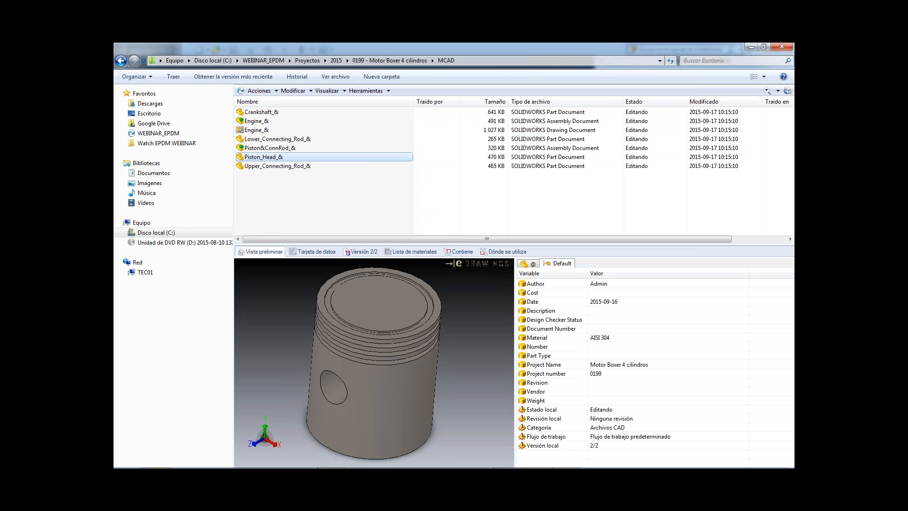
{"action": "left_click_drag", "start_coordinate": [403, 296], "coordinate": [400, 307]}
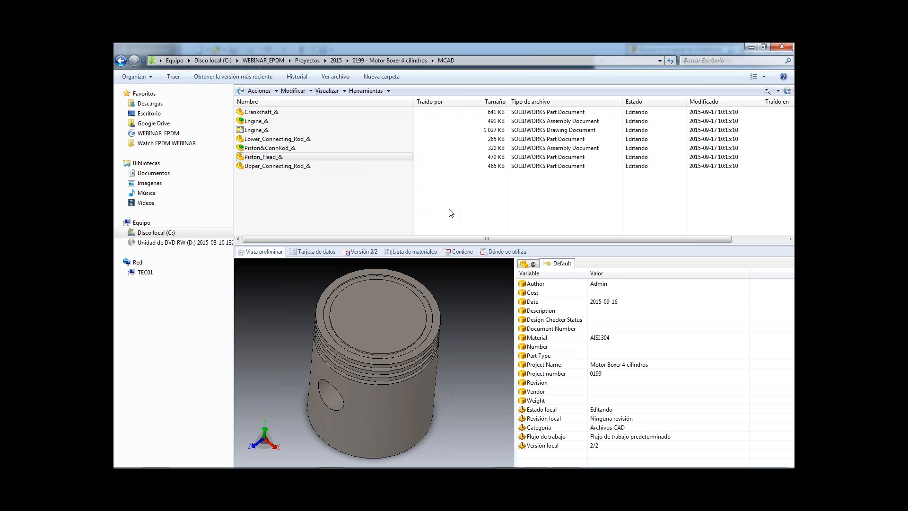
{"action": "left_click", "coordinate": [282, 160]}
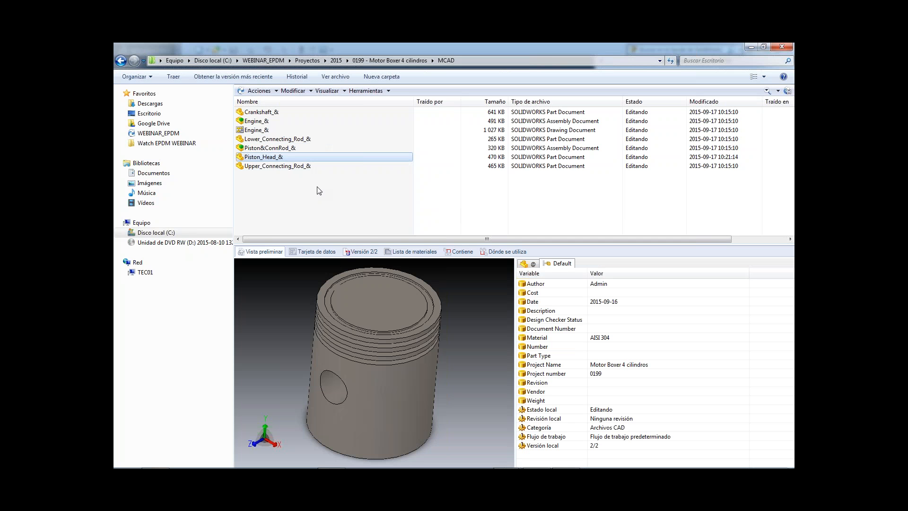
{"action": "left_click", "coordinate": [291, 195]}
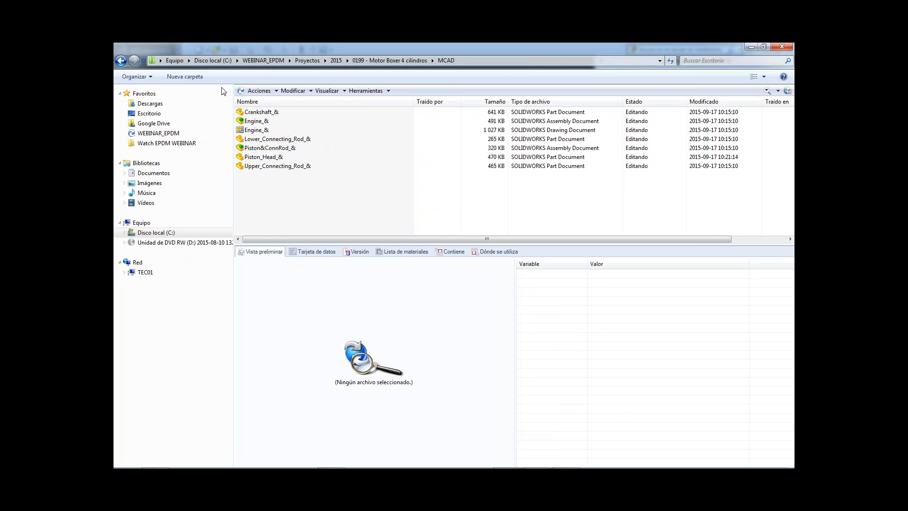
{"action": "mouse_move", "coordinate": [518, 448]}
{"action": "left_click", "coordinate": [558, 405]}
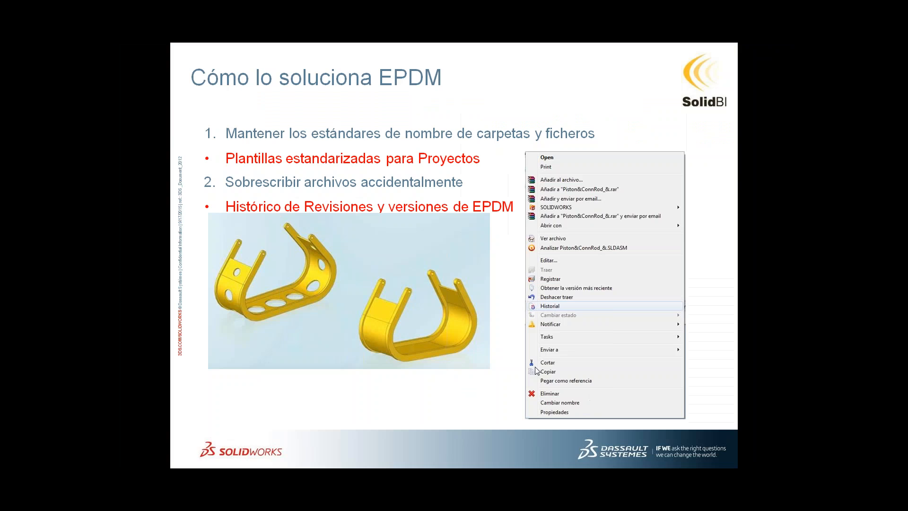
{"action": "left_click", "coordinate": [445, 392]}
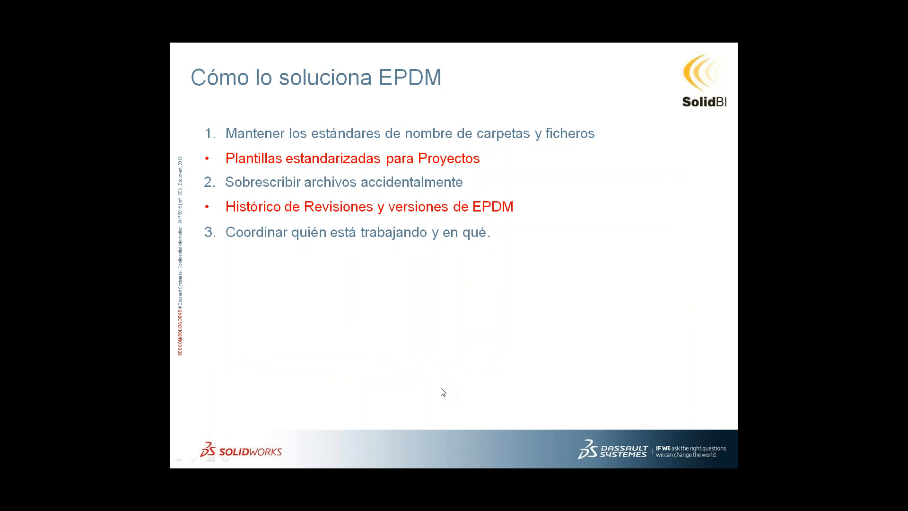
{"action": "left_click", "coordinate": [442, 352]}
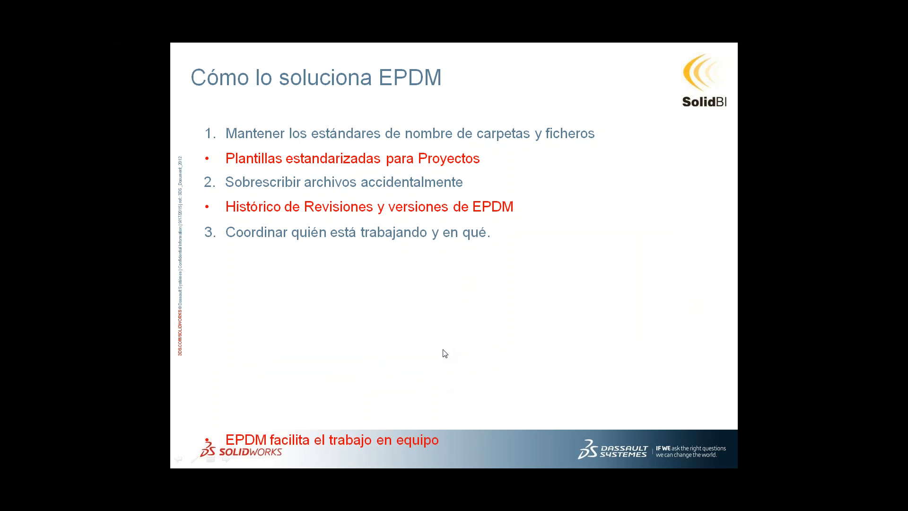
{"action": "left_click", "coordinate": [413, 303]}
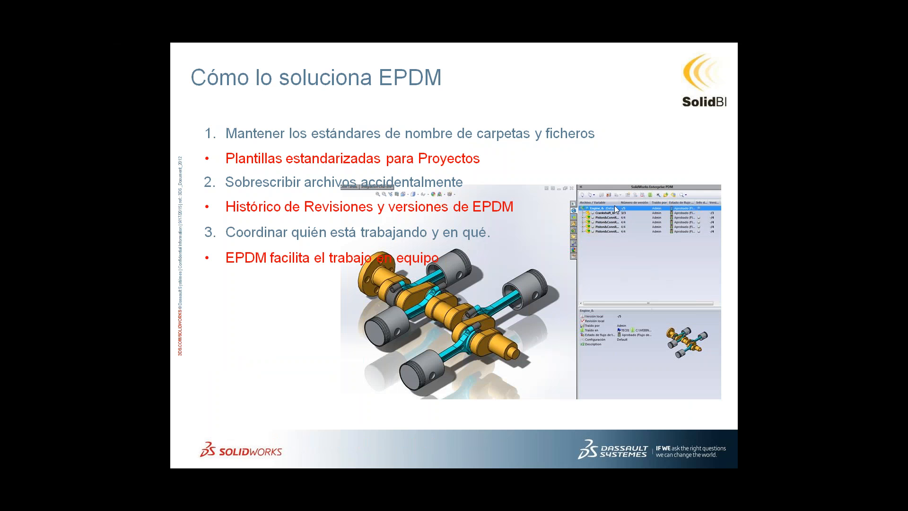
Switch to SolidWorks and browse for a file to open in the MCAD folder of the 2015 project 0199 - Motor Boxer 4 cilindros.
{"action": "key", "text": "alt+Tab"}
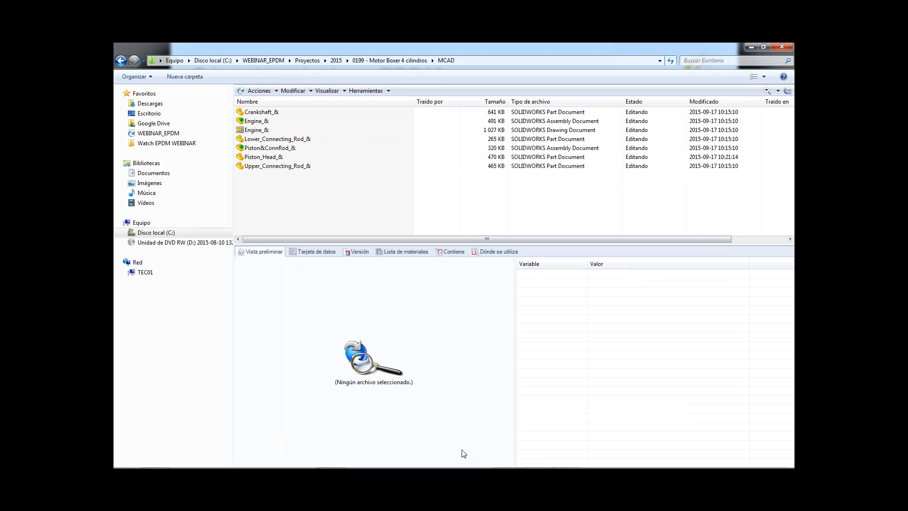
{"action": "key", "text": "super+Tab"}
{"action": "key", "text": "super+Tab"}
{"action": "key", "text": "super+Tab"}
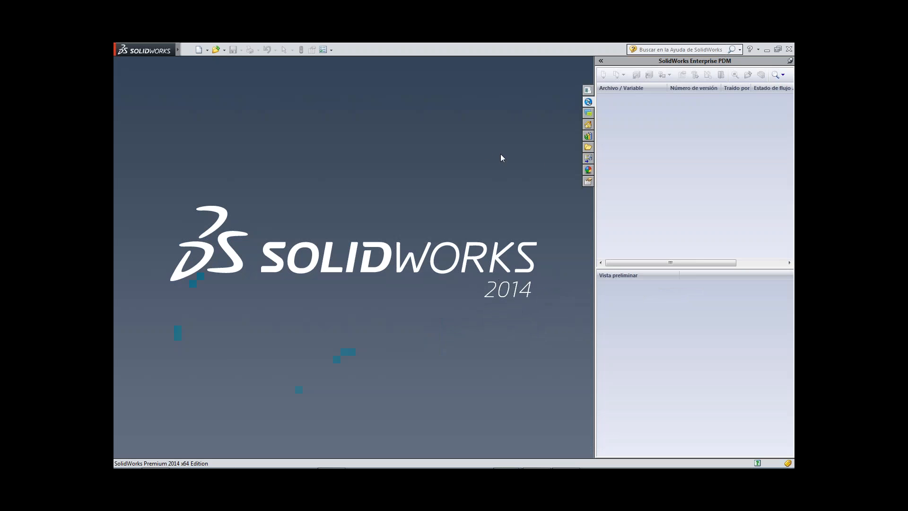
{"action": "key", "text": "ctrl+o"}
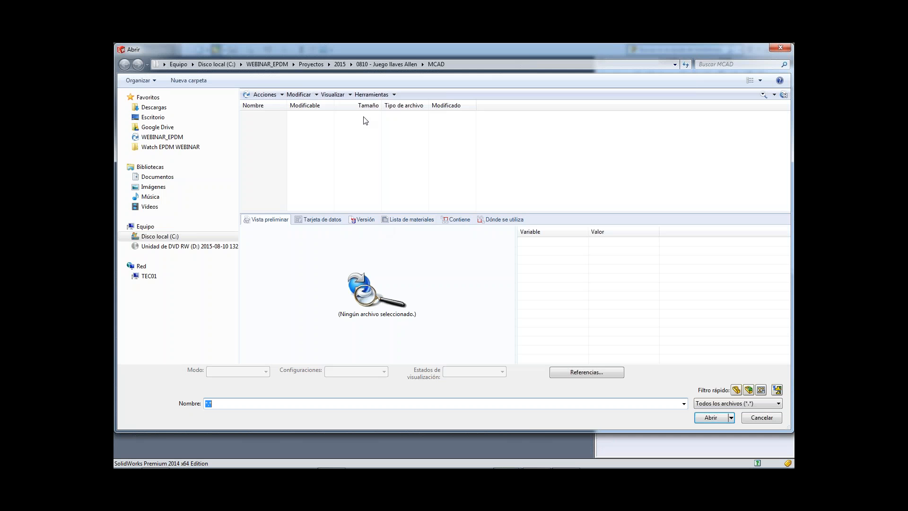
{"action": "left_click", "coordinate": [337, 64]}
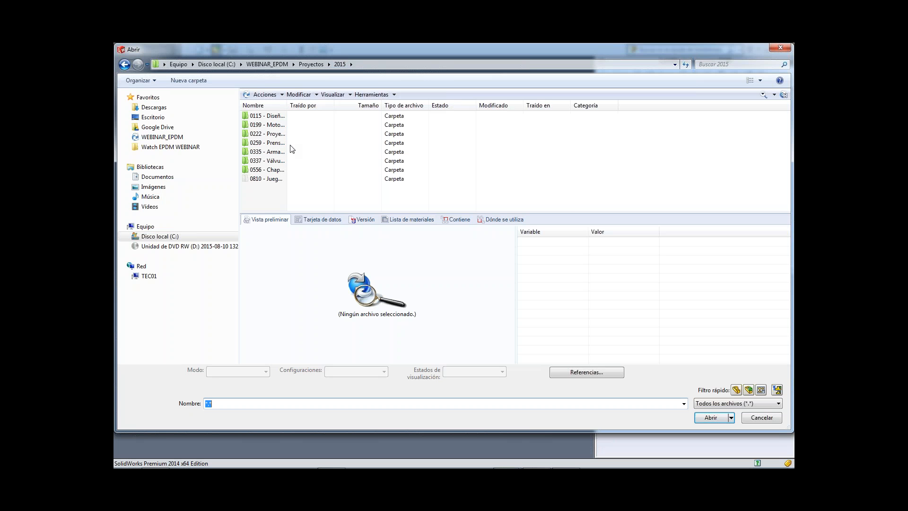
{"action": "left_click_drag", "start_coordinate": [288, 105], "coordinate": [408, 105]}
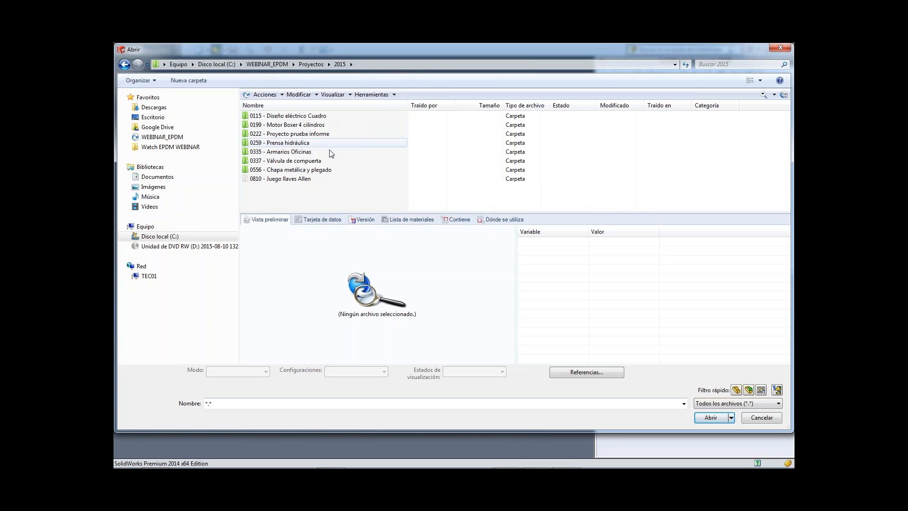
{"action": "double_click", "coordinate": [325, 125]}
{"action": "double_click", "coordinate": [273, 141]}
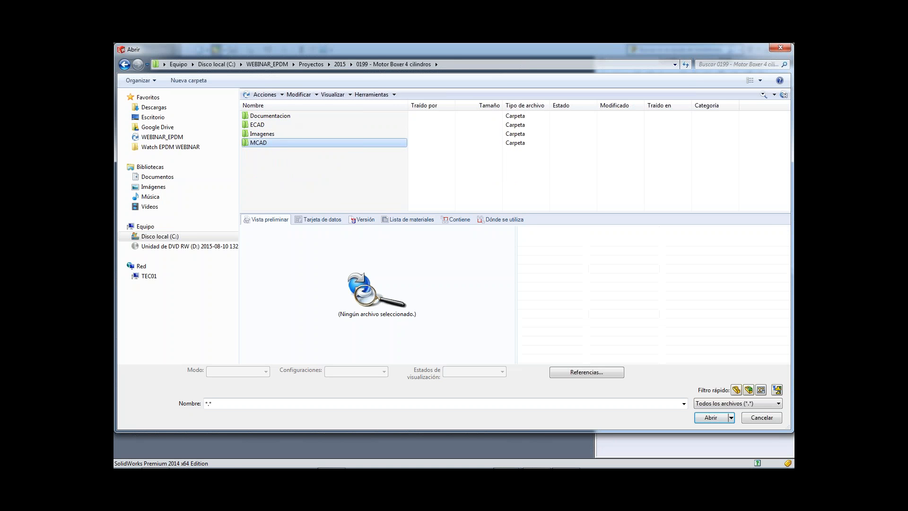
Open the Engine_& assembly from the MCAD folder with the Default configuration.
{"action": "left_click", "coordinate": [285, 154]}
{"action": "left_click", "coordinate": [276, 126]}
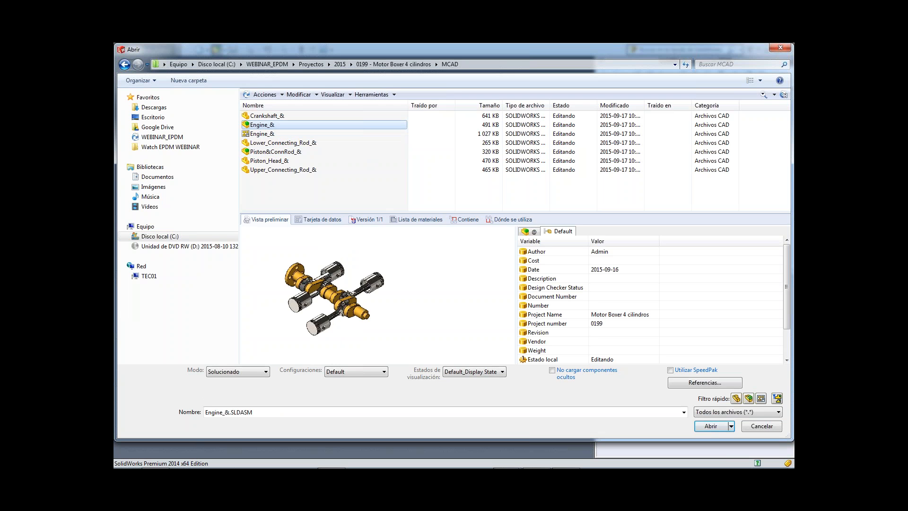
{"action": "left_click", "coordinate": [712, 426]}
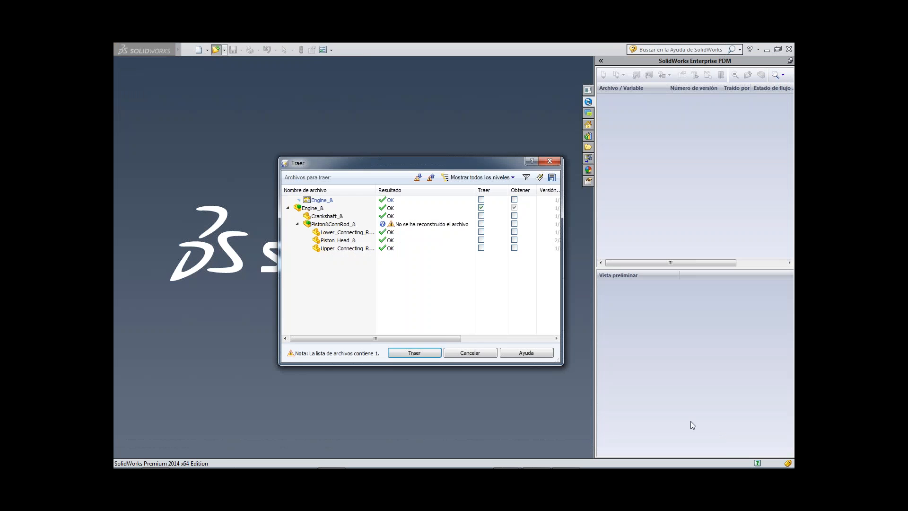
Check out the Engine_& assembly with its drawing, crankshaft, Piston&ConnRod_& subassembly and all its parts, and rebuild the document on opening.
{"action": "left_click", "coordinate": [481, 200]}
{"action": "left_click", "coordinate": [481, 216]}
{"action": "left_click", "coordinate": [481, 224]}
{"action": "left_click", "coordinate": [481, 232]}
{"action": "left_click", "coordinate": [481, 240]}
{"action": "left_click", "coordinate": [481, 248]}
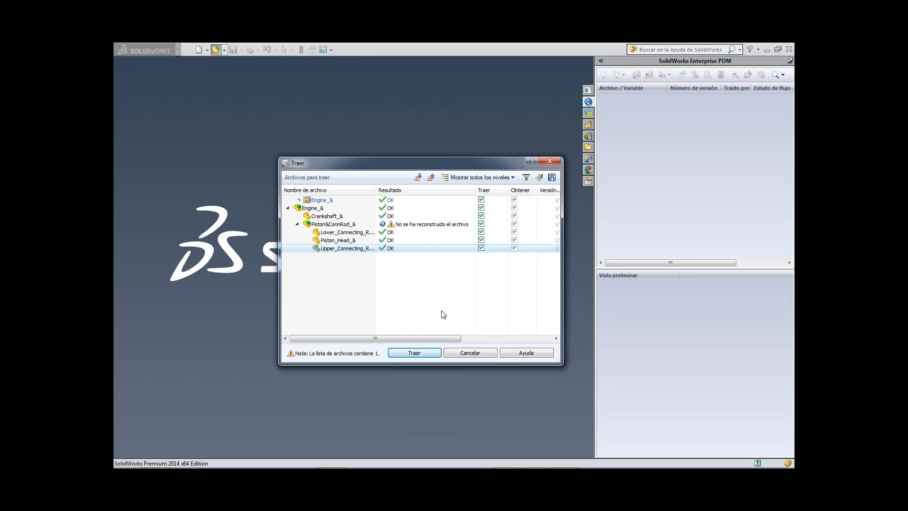
{"action": "left_click", "coordinate": [424, 350]}
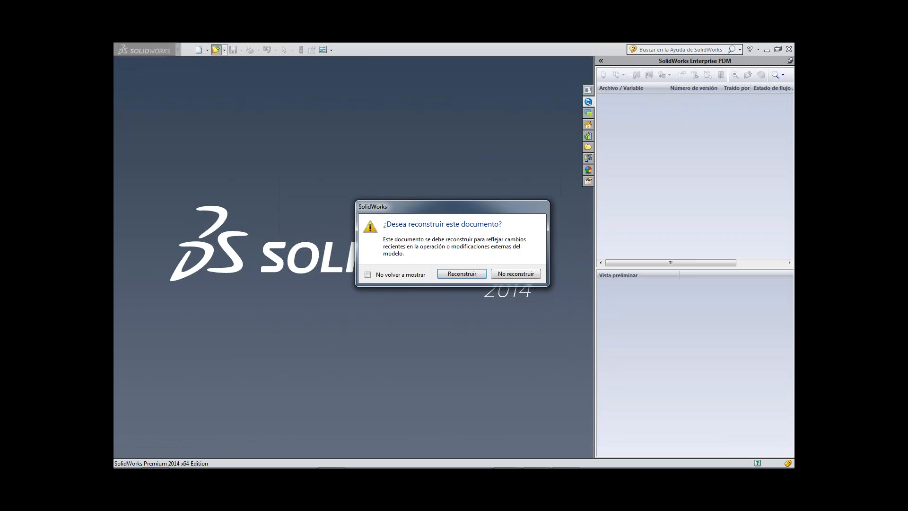
{"action": "left_click", "coordinate": [468, 274]}
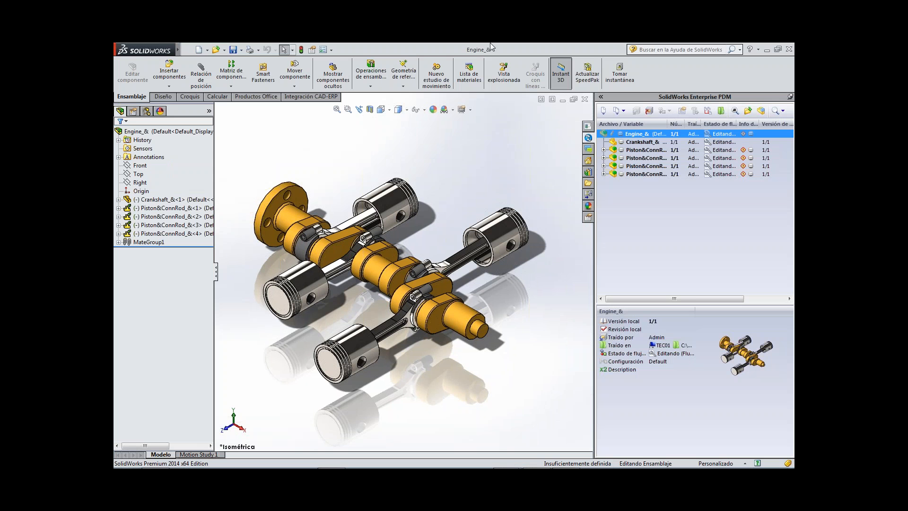
Expand all four Piston&ConnRod_& subassemblies in the Enterprise PDM file tree to show their component parts.
{"action": "left_click", "coordinate": [604, 150]}
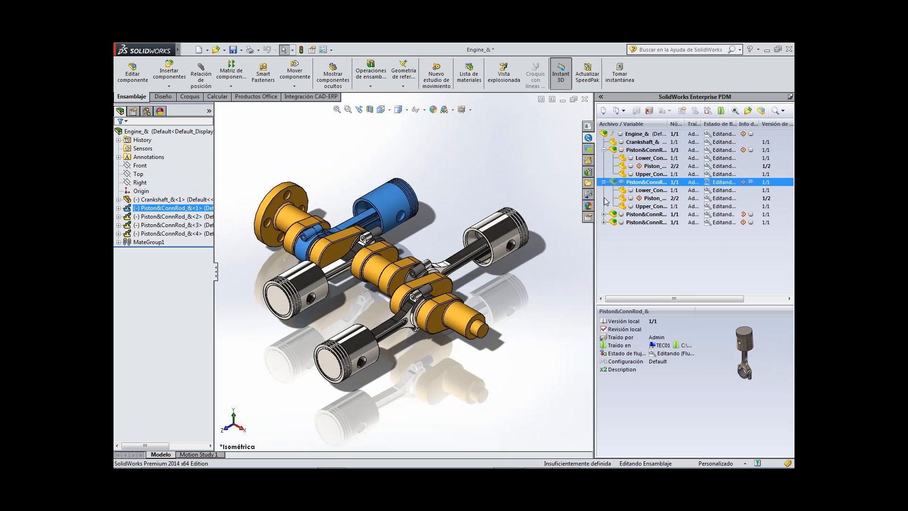
{"action": "left_click", "coordinate": [604, 183]}
{"action": "left_click", "coordinate": [603, 215]}
{"action": "left_click", "coordinate": [604, 246]}
{"action": "left_click", "coordinate": [640, 290]}
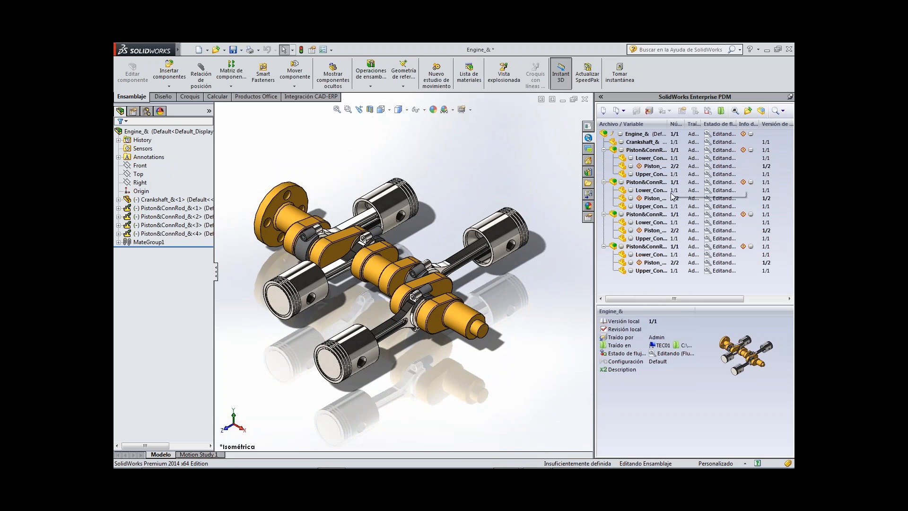
Examine a piston head in the engine up close, then widen the Enterprise PDM pane and its version number column to read the check-out details.
{"action": "scroll", "coordinate": [331, 375], "scroll_direction": "down", "scroll_amount": 10}
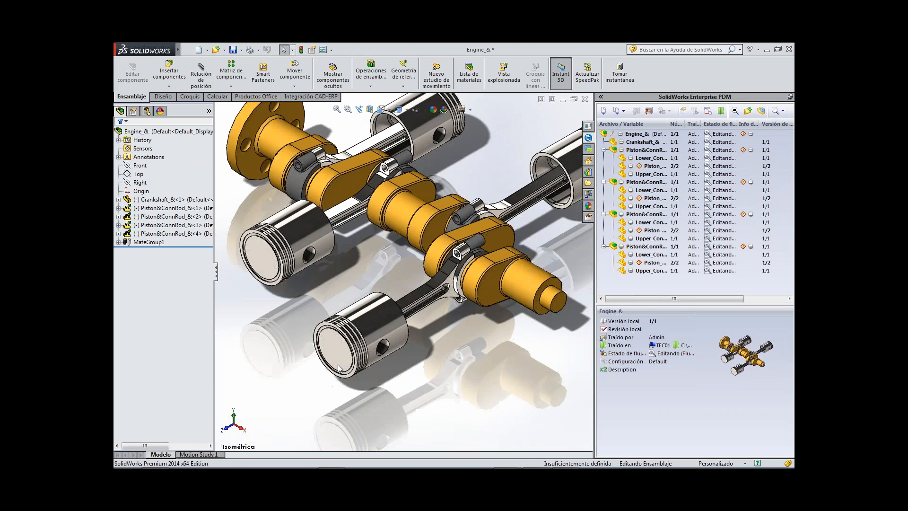
{"action": "scroll", "coordinate": [344, 317], "scroll_direction": "down", "scroll_amount": 2}
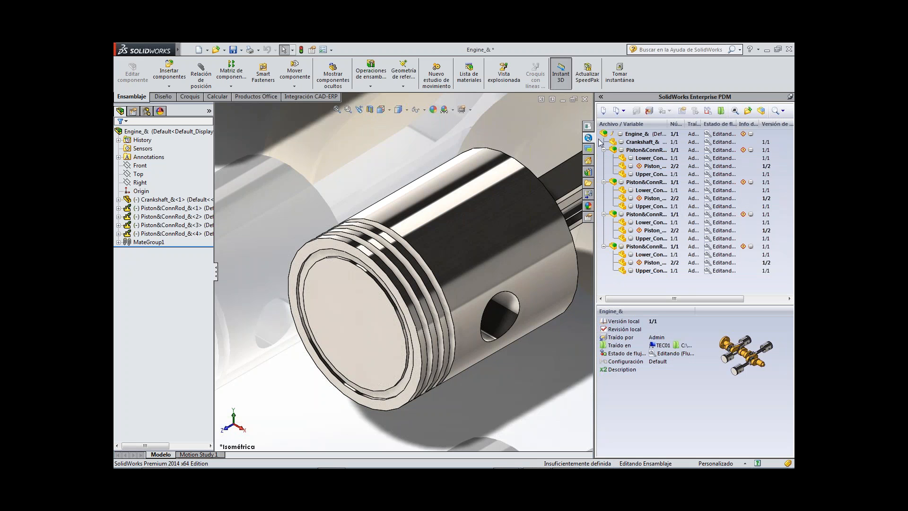
{"action": "left_click_drag", "start_coordinate": [595, 113], "coordinate": [569, 114]}
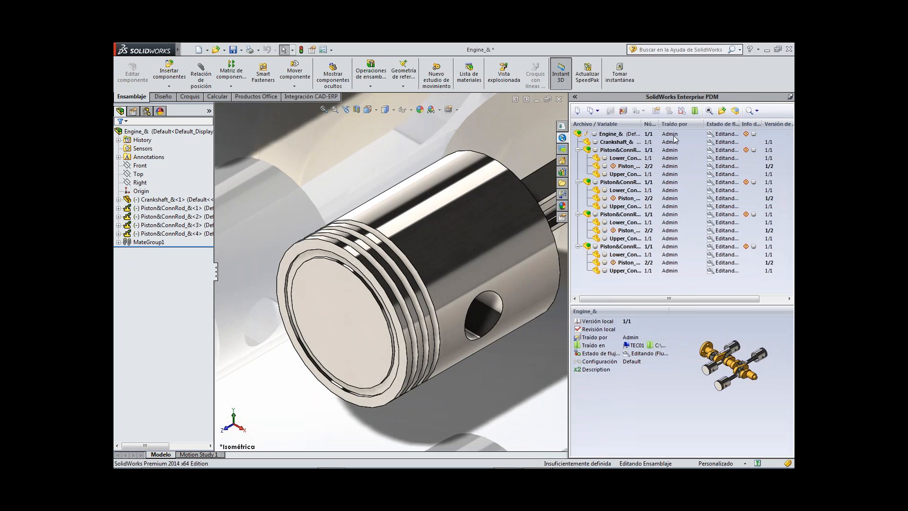
{"action": "mouse_move", "coordinate": [672, 137]}
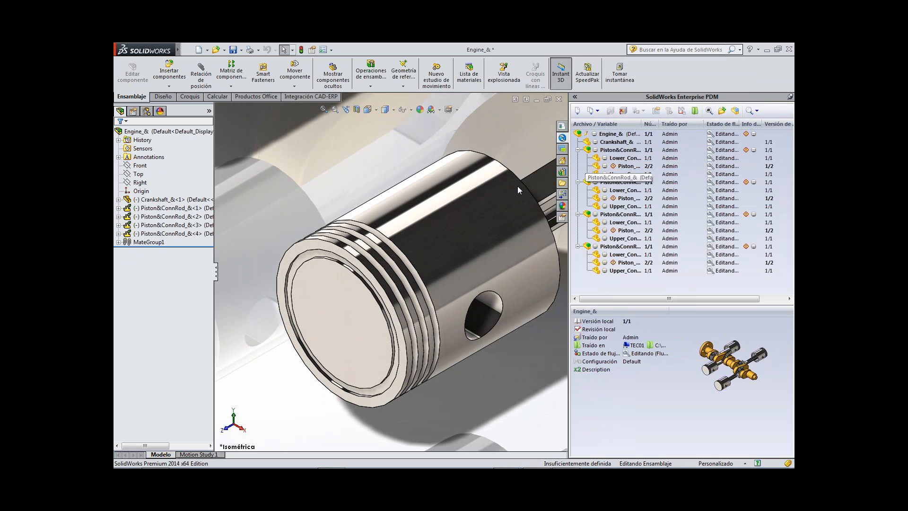
{"action": "key", "text": "f"}
{"action": "scroll", "coordinate": [443, 178], "scroll_direction": "down", "scroll_amount": 2}
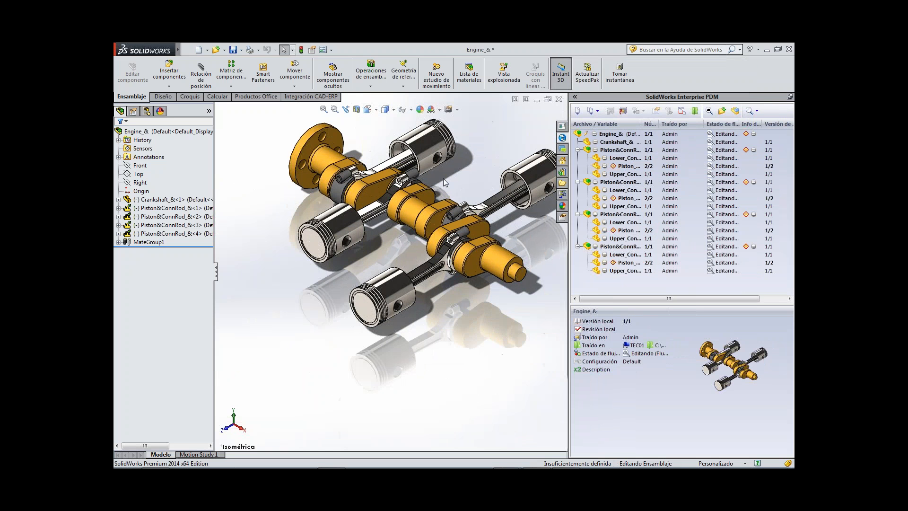
{"action": "left_click_drag", "start_coordinate": [658, 124], "coordinate": [671, 124]}
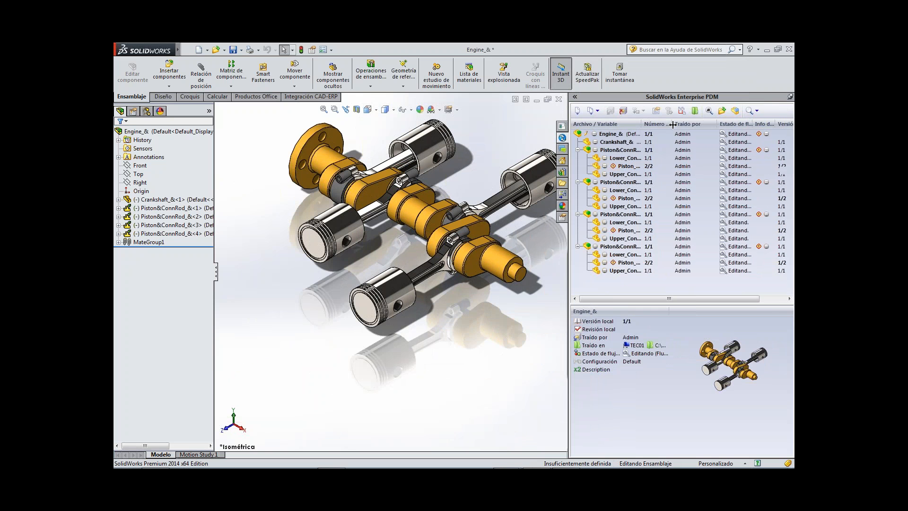
Review the vault commands for the first Piston_Head_& in the Enterprise PDM tree, then select the part to check who has it checked out.
{"action": "right_click", "coordinate": [651, 167]}
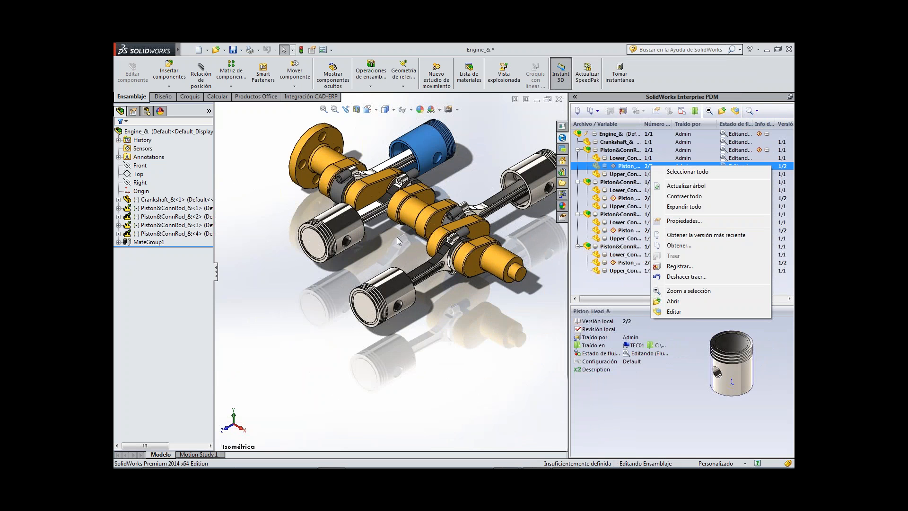
{"action": "left_click", "coordinate": [627, 291]}
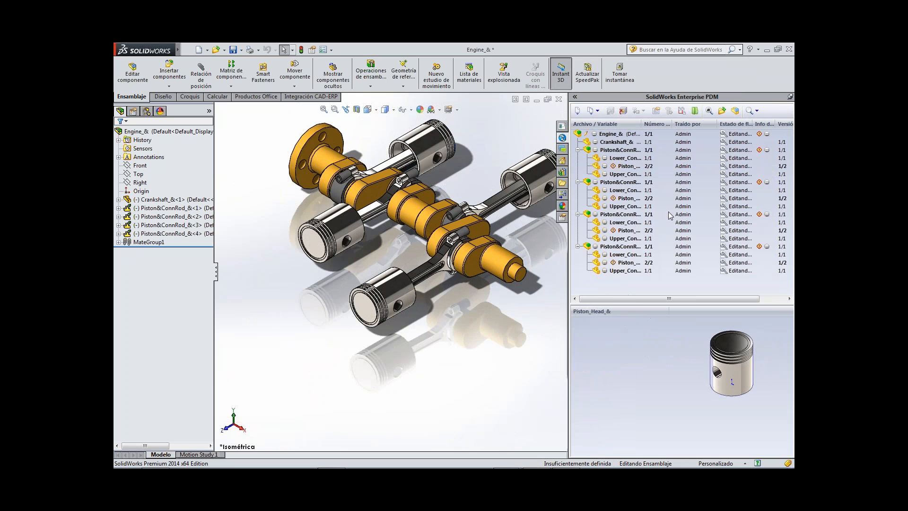
{"action": "left_click", "coordinate": [686, 166]}
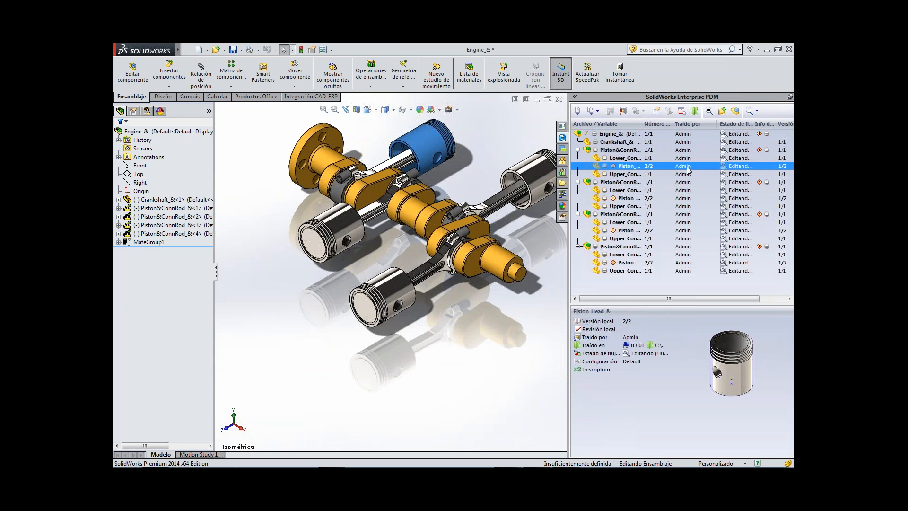
{"action": "mouse_move", "coordinate": [687, 169]}
{"action": "key", "text": "alt+Tab"}
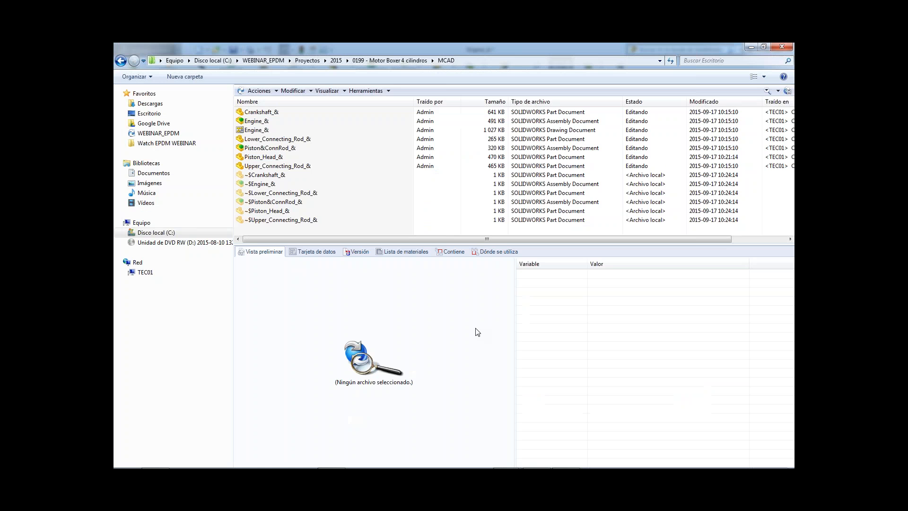
{"action": "key", "text": "alt+Tab"}
{"action": "key", "text": "alt+Tab"}
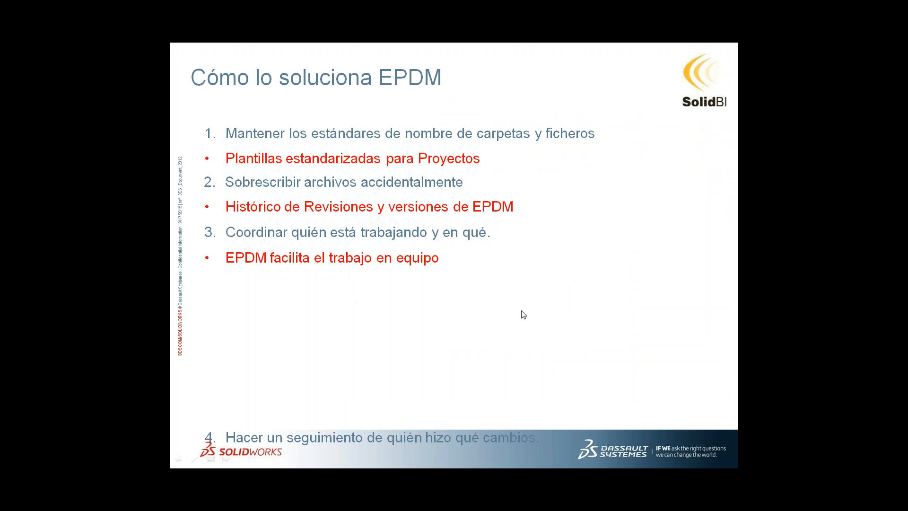
{"action": "left_click", "coordinate": [523, 314]}
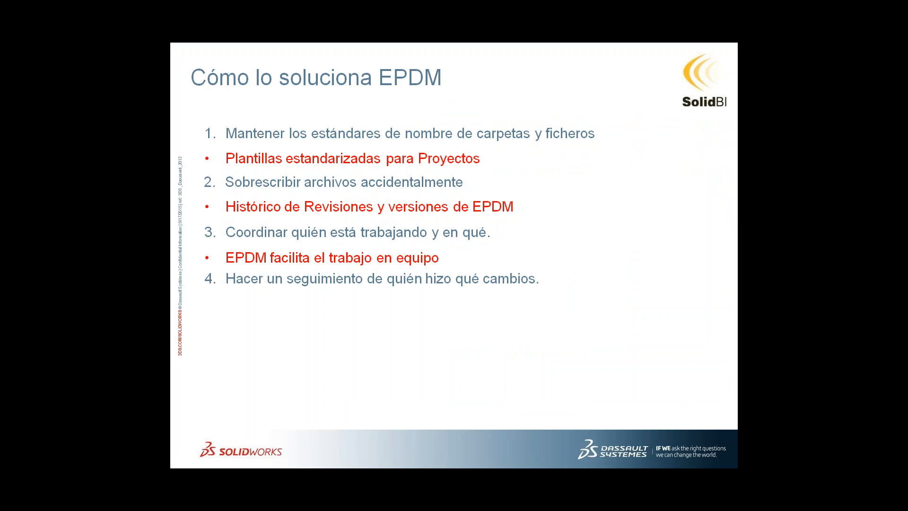
{"action": "key", "text": "Right"}
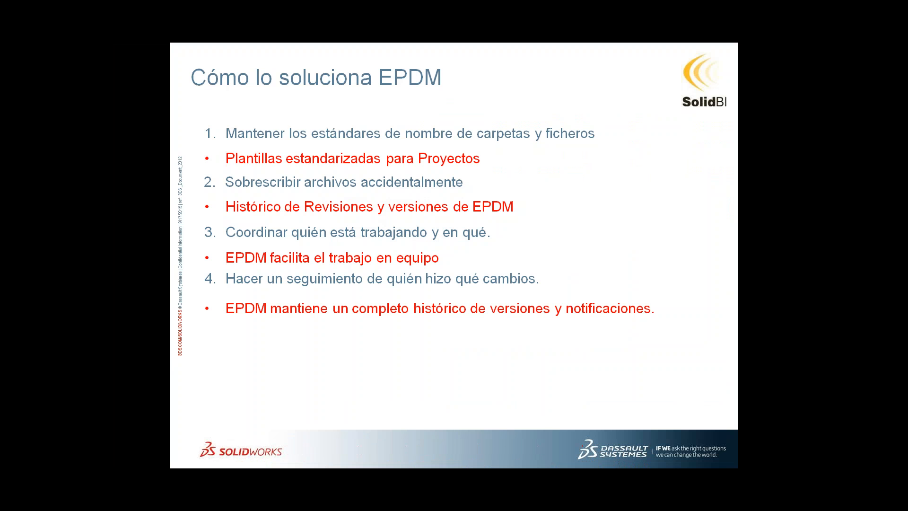
{"action": "key", "text": "Right"}
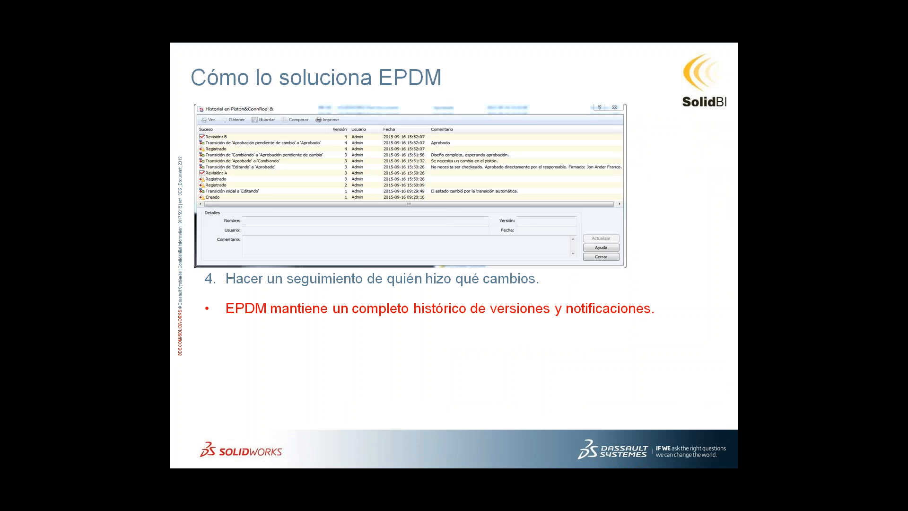
{"action": "key", "text": "Right"}
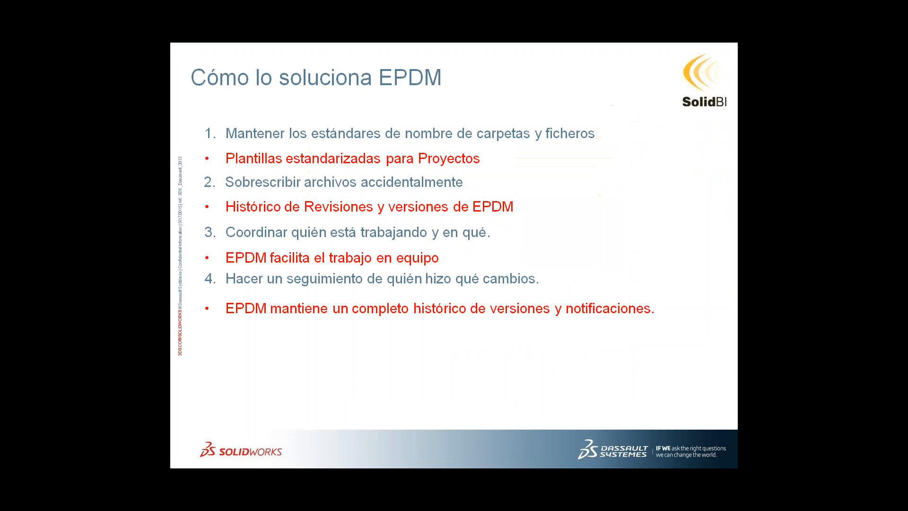
{"action": "right_click", "coordinate": [545, 329]}
{"action": "left_click", "coordinate": [569, 345]}
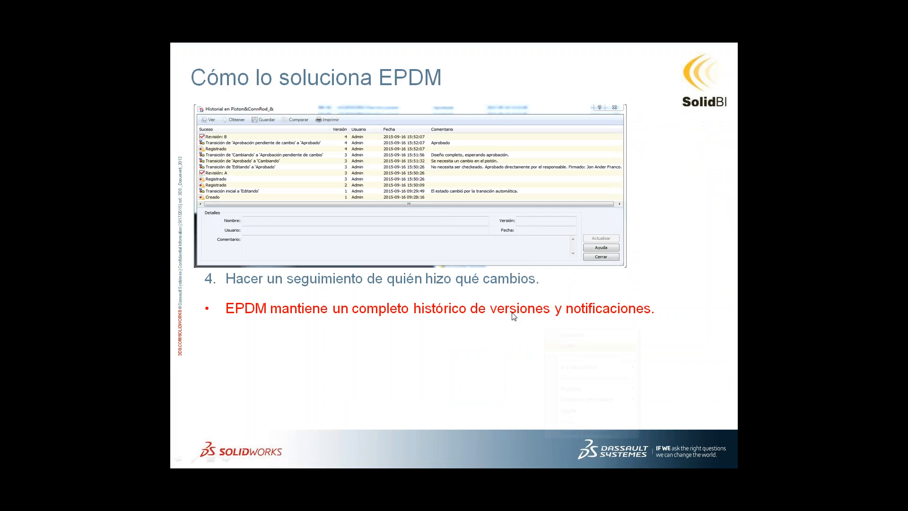
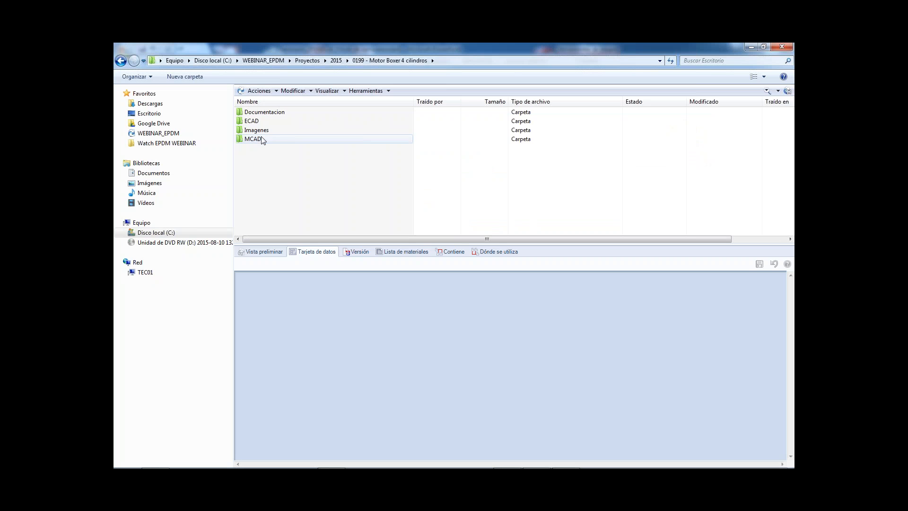
Open the project's MCAD folder, and close the Engine_& assembly in SolidWorks without saving the modified documents.
{"action": "double_click", "coordinate": [271, 140]}
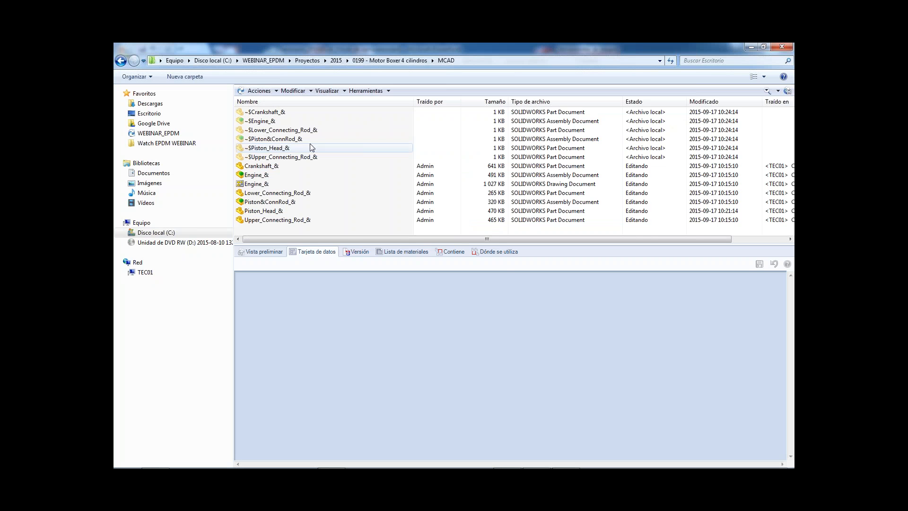
{"action": "left_click", "coordinate": [533, 460]}
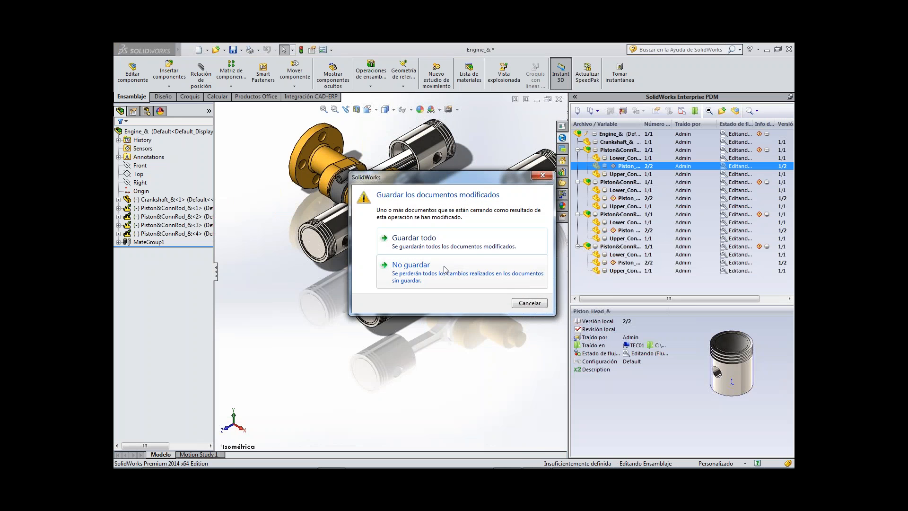
{"action": "left_click", "coordinate": [447, 268]}
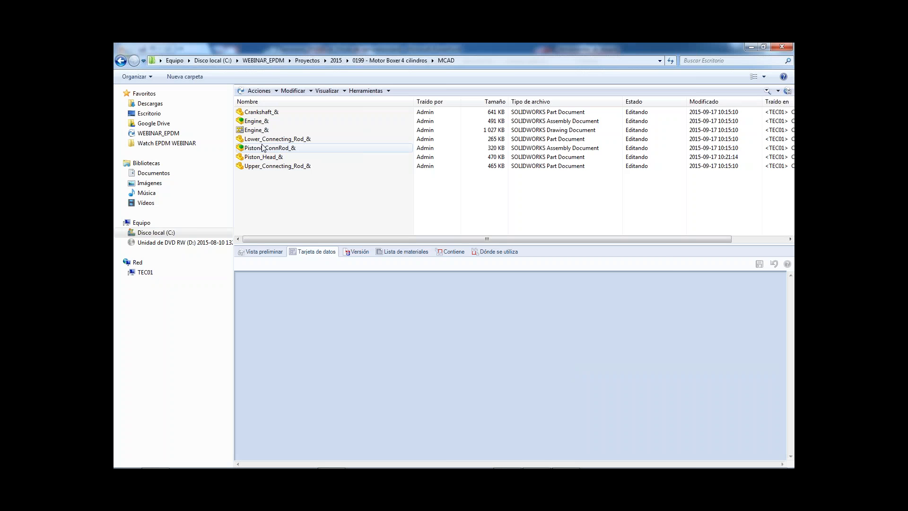
{"action": "left_click_drag", "start_coordinate": [314, 203], "coordinate": [246, 112]}
{"action": "right_click", "coordinate": [257, 119]}
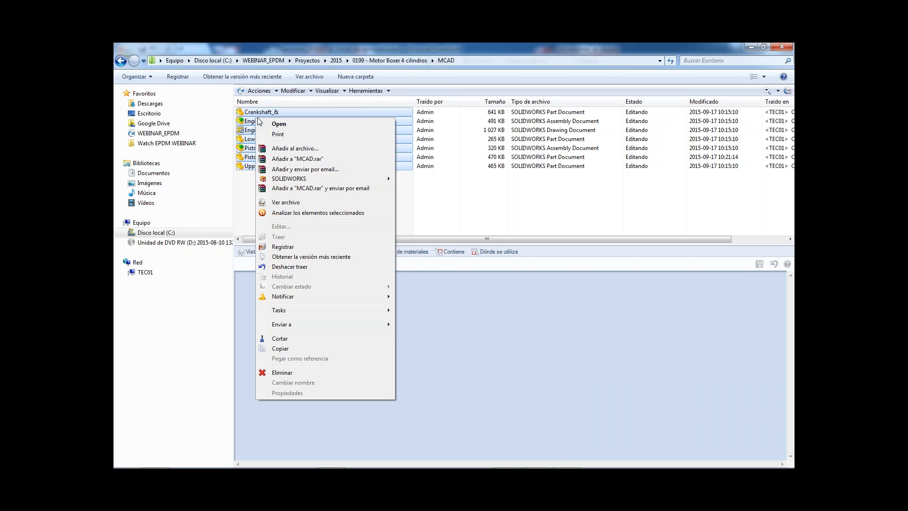
{"action": "left_click", "coordinate": [243, 189]}
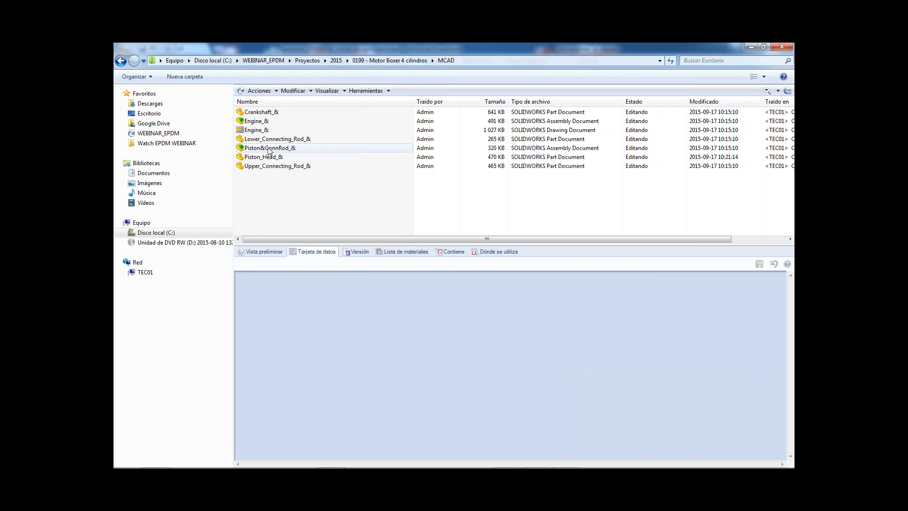
{"action": "left_click", "coordinate": [268, 159]}
{"action": "right_click", "coordinate": [268, 159]}
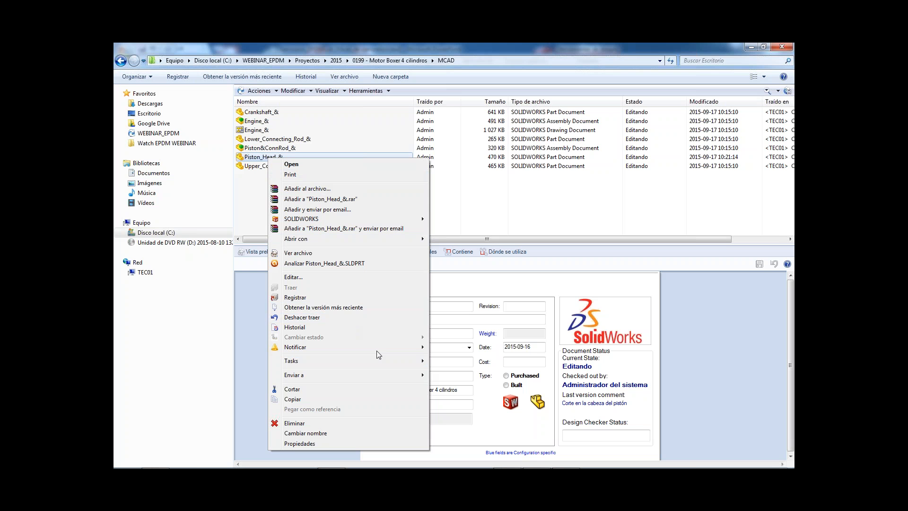
{"action": "key", "text": "Escape"}
Check in all the engine files in the MCAD folder with the comment left blank.
{"action": "left_click_drag", "start_coordinate": [347, 198], "coordinate": [258, 114]}
{"action": "right_click", "coordinate": [255, 119]}
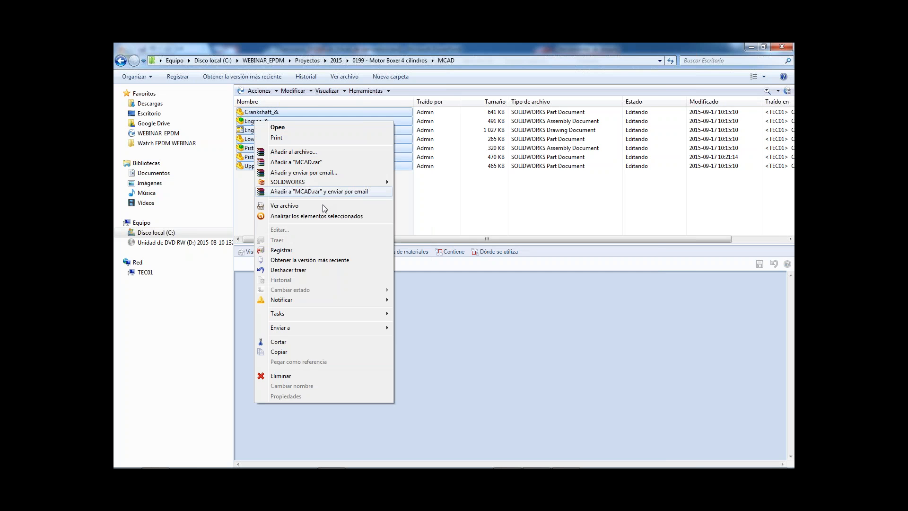
{"action": "left_click", "coordinate": [298, 250]}
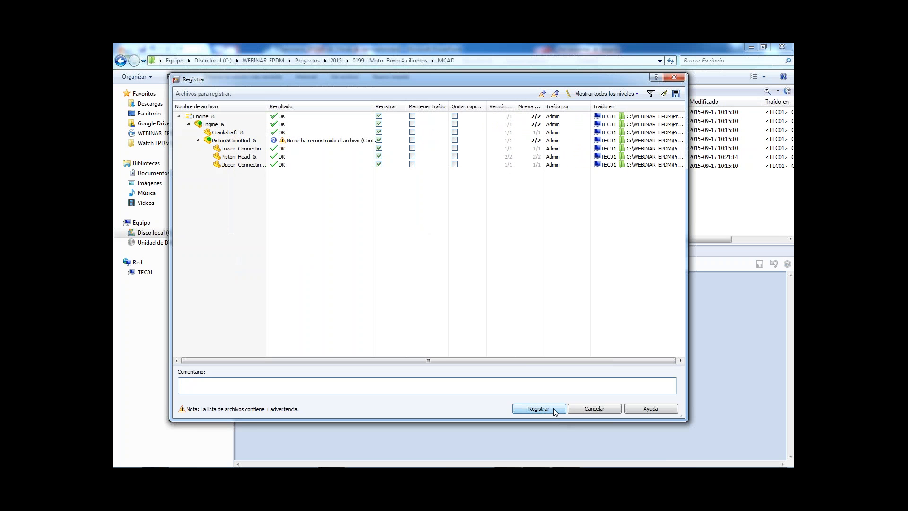
{"action": "left_click", "coordinate": [539, 409]}
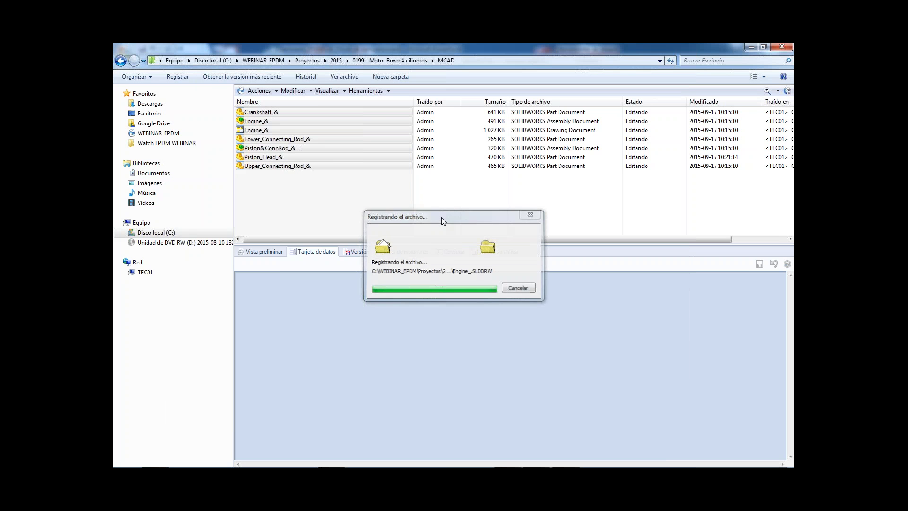
Change the state of Piston_Head_& with the 'Enviar para aprobación' transition, adding a comment that it is sent for approval.
{"action": "left_click", "coordinate": [279, 158]}
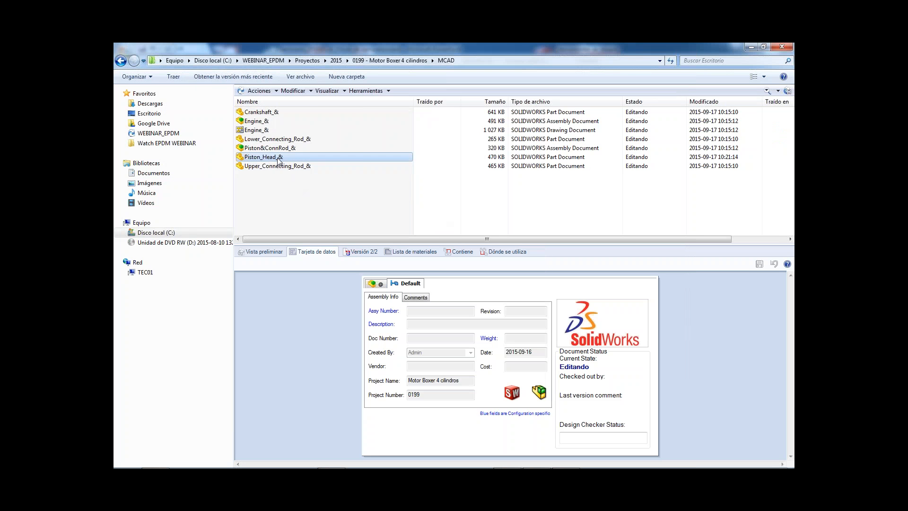
{"action": "right_click", "coordinate": [279, 161]}
{"action": "mouse_move", "coordinate": [365, 338]}
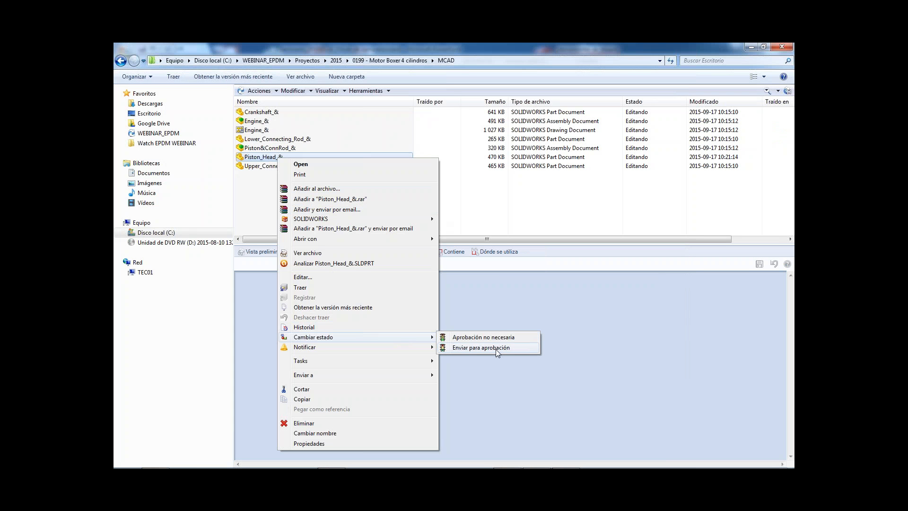
{"action": "left_click", "coordinate": [496, 348]}
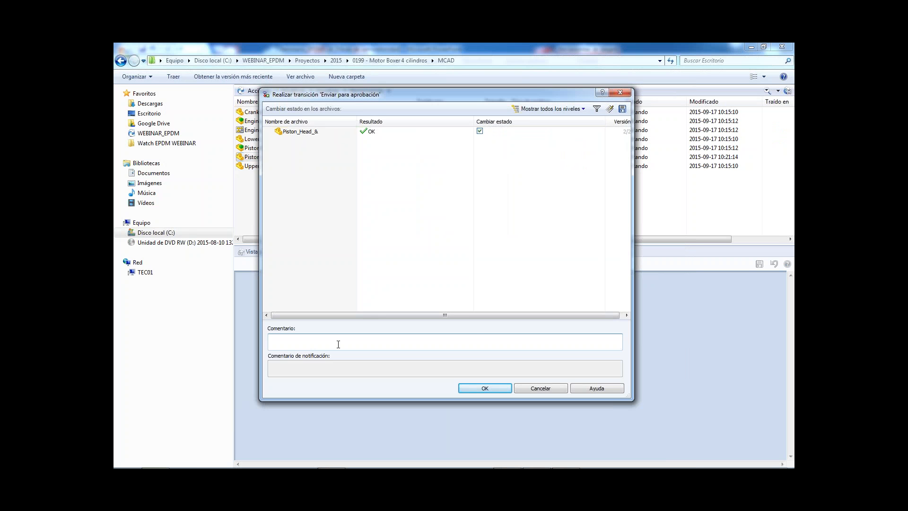
{"action": "left_click", "coordinate": [472, 336]}
{"action": "type", "text": "Enviado a aprobación"}
{"action": "left_click", "coordinate": [484, 390]}
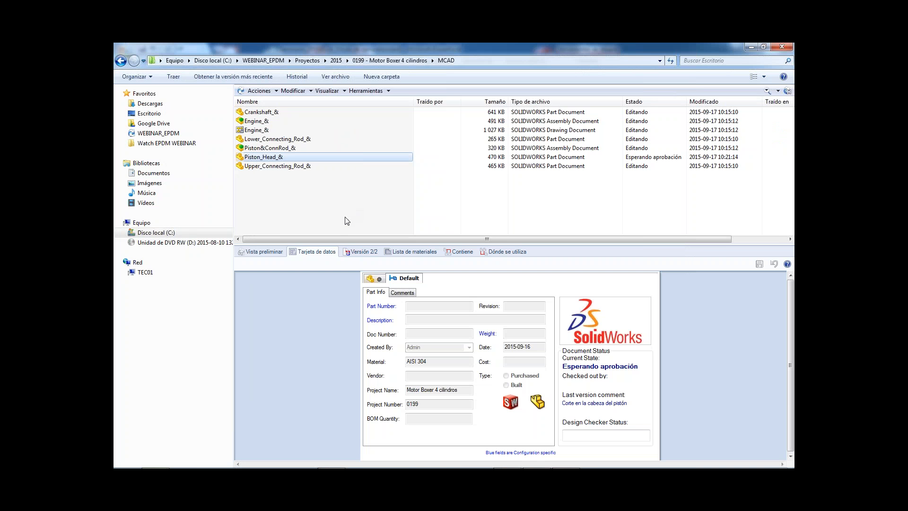
{"action": "left_click", "coordinate": [267, 161]}
{"action": "right_click", "coordinate": [267, 160]}
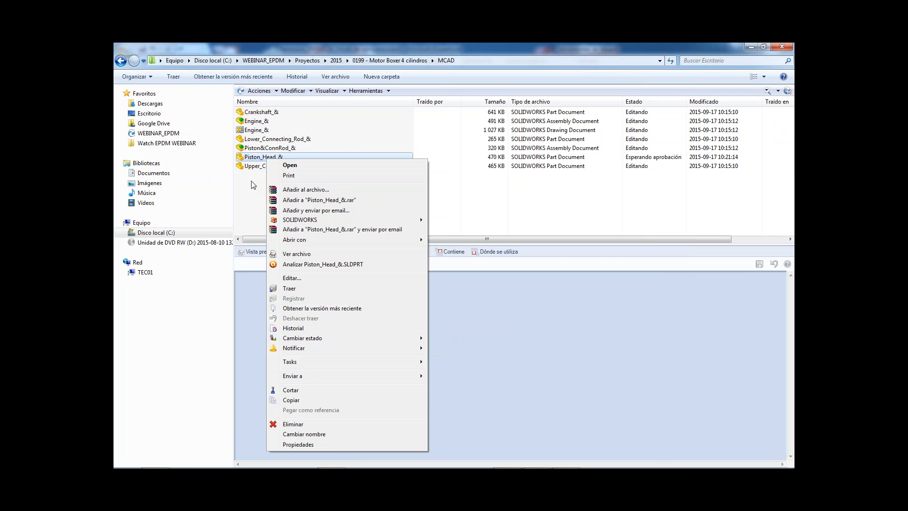
{"action": "left_click", "coordinate": [255, 160]}
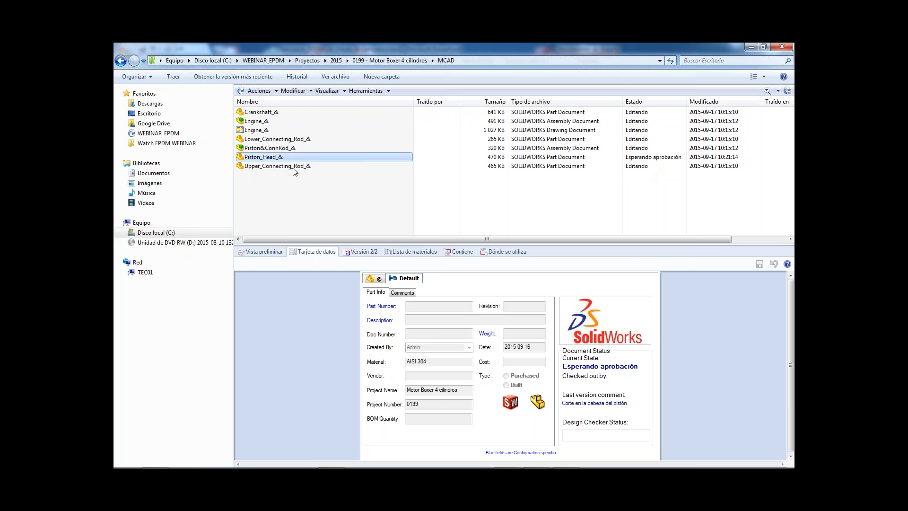
Approve Piston_Head_& with the 'Aprobación aceptada' transition and the comment "Archivo aprobado".
{"action": "right_click", "coordinate": [277, 161]}
{"action": "mouse_move", "coordinate": [366, 340]}
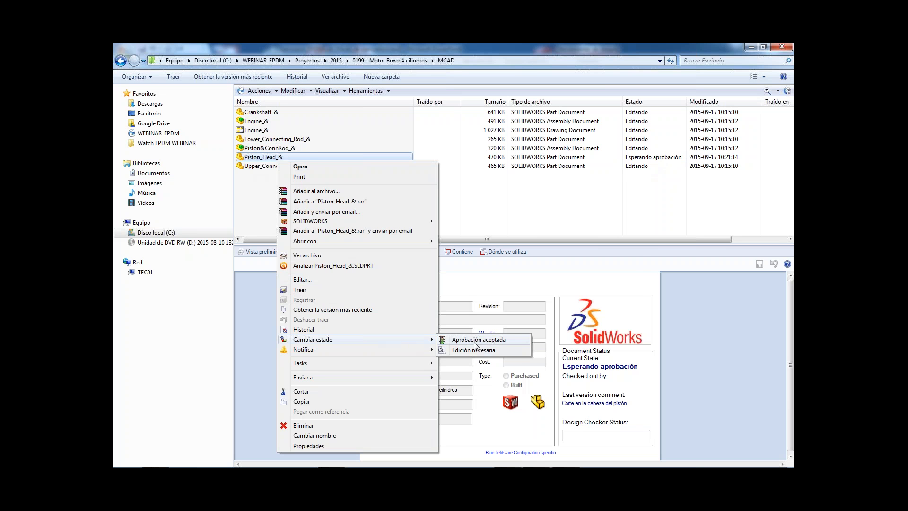
{"action": "left_click", "coordinate": [479, 339]}
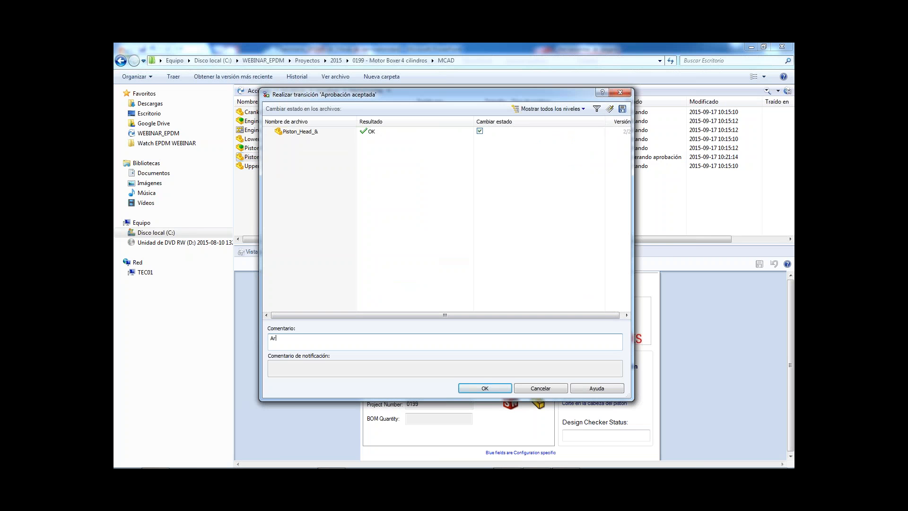
{"action": "type", "text": "Archivo aprobado"}
{"action": "left_click", "coordinate": [484, 388]}
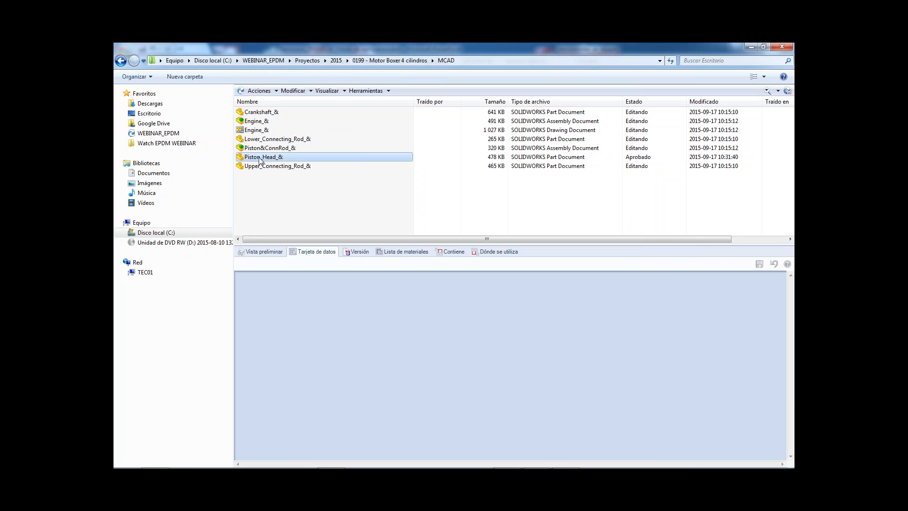
Start the 'Solicitar cambio' transition for Piston_Head_& with the comment "Necesita rediseñarse. Cambio de cabeza pistón.".
{"action": "right_click", "coordinate": [259, 159]}
{"action": "mouse_move", "coordinate": [377, 337]}
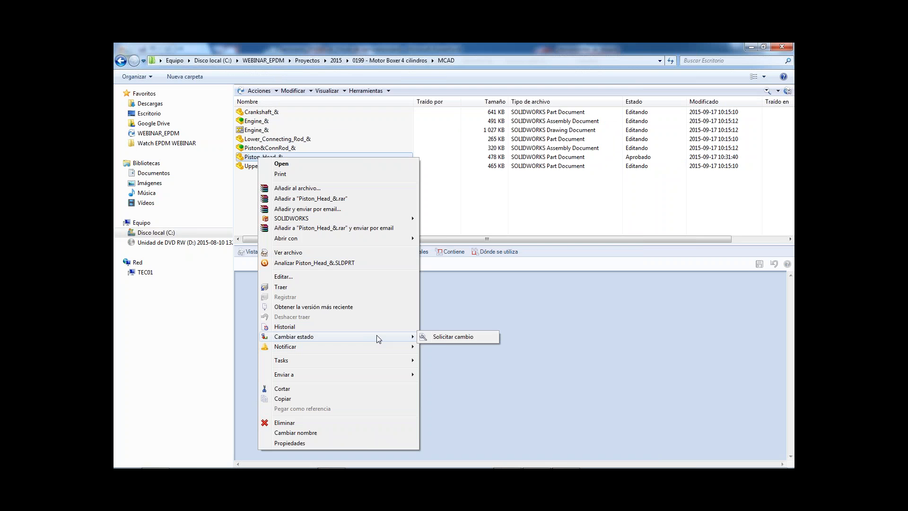
{"action": "left_click", "coordinate": [439, 337]}
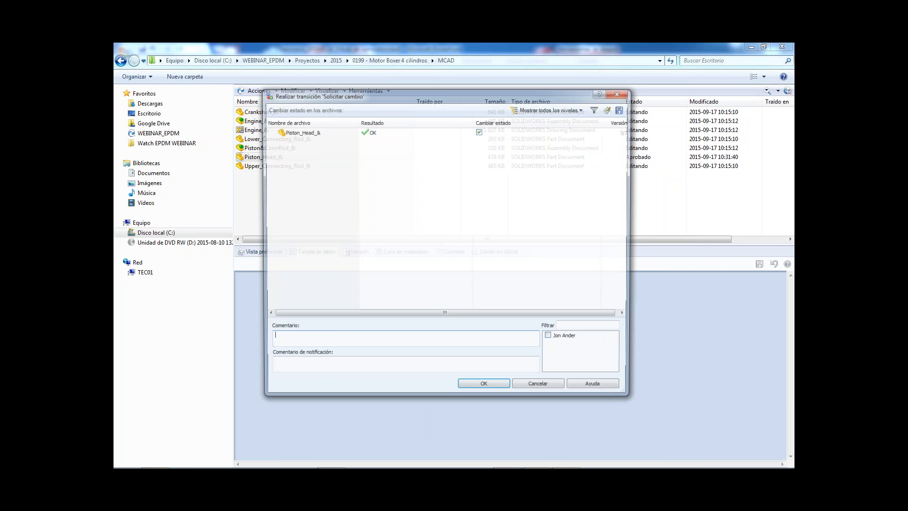
{"action": "left_click_drag", "start_coordinate": [435, 96], "coordinate": [465, 187]}
{"action": "left_click_drag", "start_coordinate": [664, 177], "coordinate": [672, 268]}
{"action": "left_click_drag", "start_coordinate": [567, 269], "coordinate": [543, 194]}
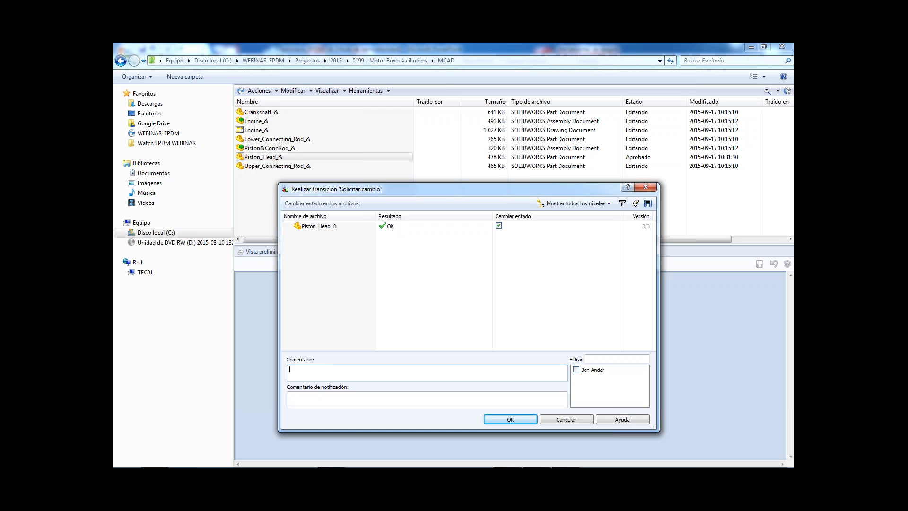
{"action": "type", "text": "esitqa"}
{"action": "type", "text": "arn"}
{"action": "type", "text": "ambi"}
{"action": "type", "text": "o de cabeza pistón."}
Add the notification comment "Por favor, cambiadlo." and submit the change request for the piston head.
{"action": "left_click", "coordinate": [361, 398]}
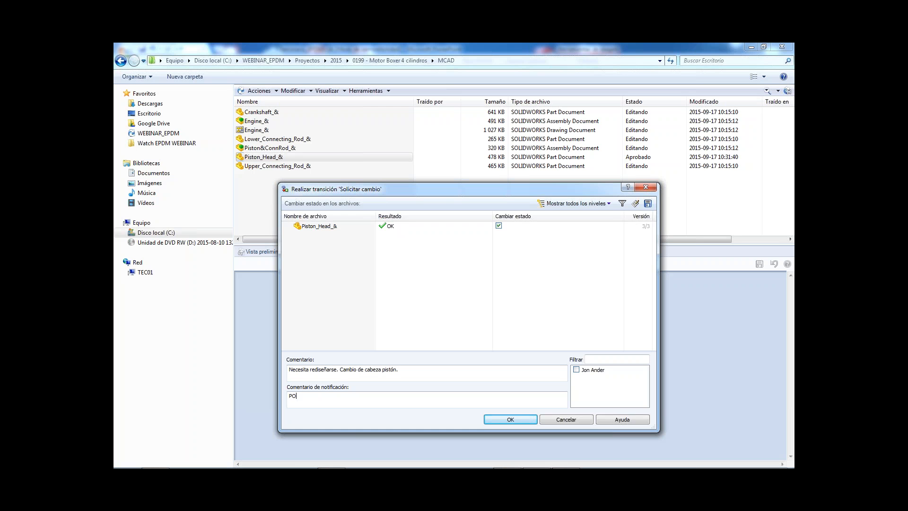
{"action": "type", "text": "Por favor, cambiadlo."}
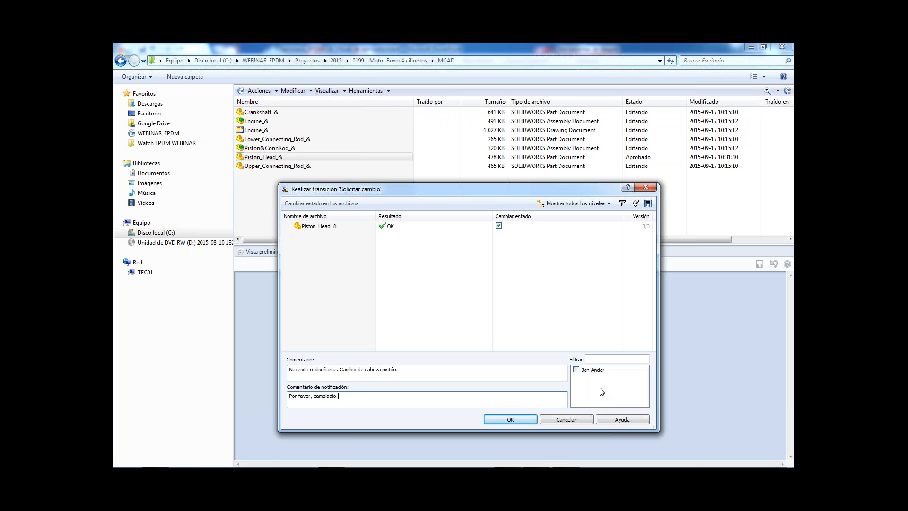
{"action": "mouse_move", "coordinate": [599, 375]}
{"action": "left_click", "coordinate": [510, 419]}
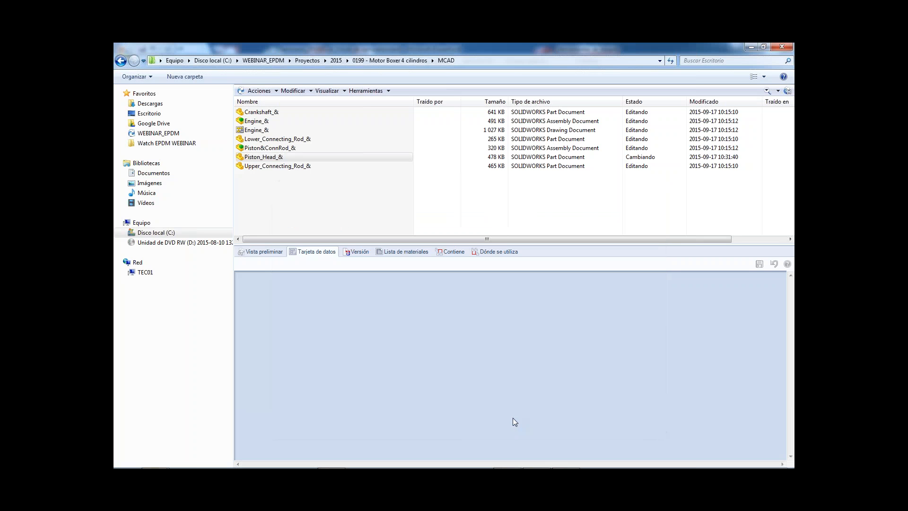
Log the Admin user out of the WEBINAR_EPDM vault, dismiss the new login prompt and accept disabling automatic login.
{"action": "mouse_move", "coordinate": [750, 468]}
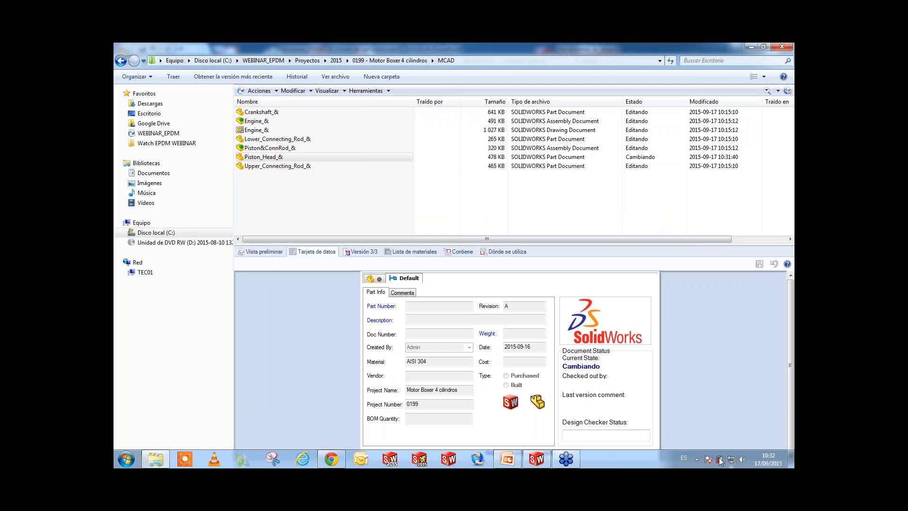
{"action": "left_click", "coordinate": [699, 459]}
{"action": "right_click", "coordinate": [718, 395]}
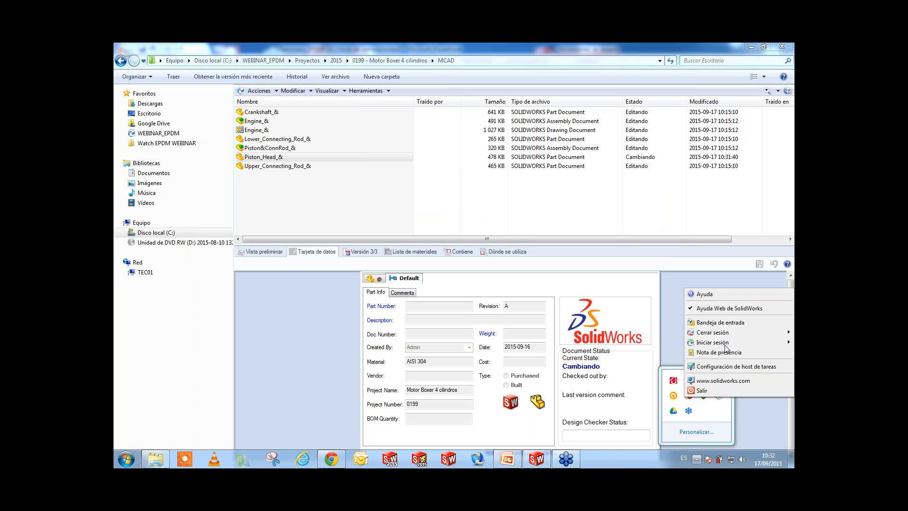
{"action": "mouse_move", "coordinate": [724, 334]}
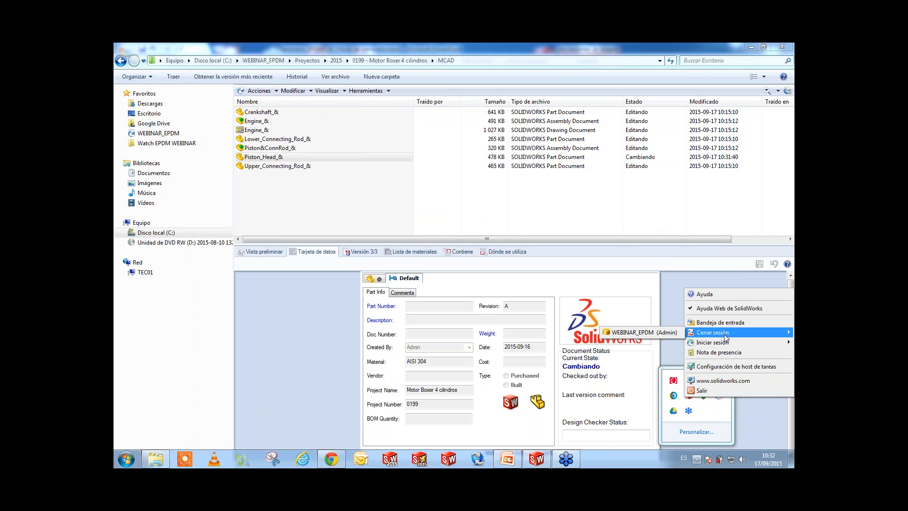
{"action": "left_click", "coordinate": [662, 333]}
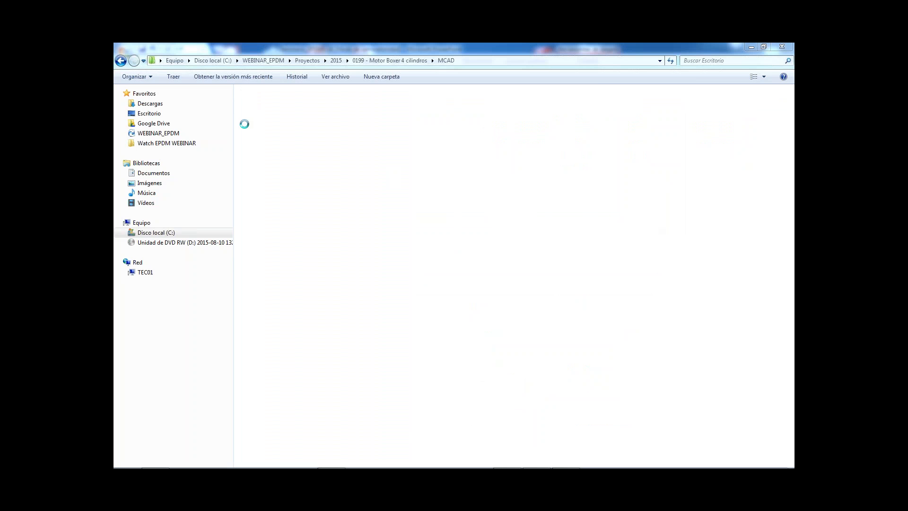
{"action": "left_click", "coordinate": [554, 198]}
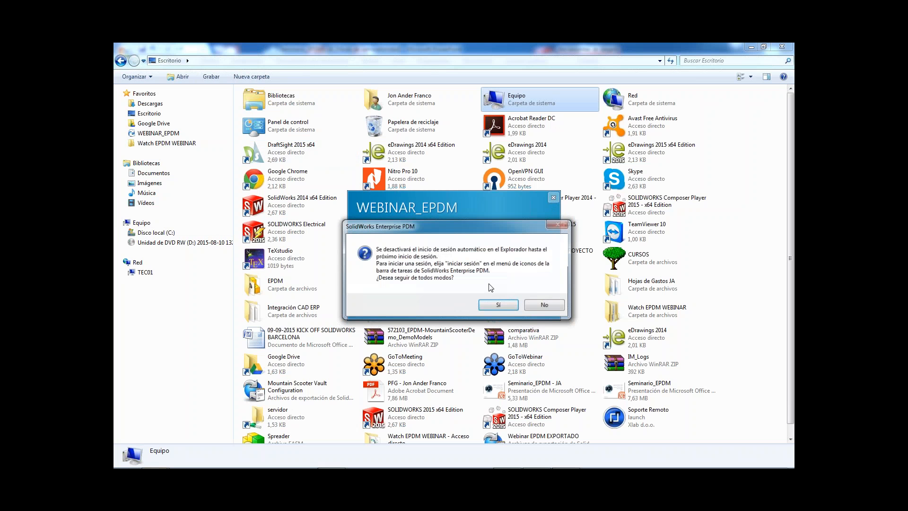
{"action": "left_click", "coordinate": [496, 303]}
Log in to the WEBINAR_EPDM vault as the other team member, entering that person's user name and the account password.
{"action": "left_click", "coordinate": [163, 134]}
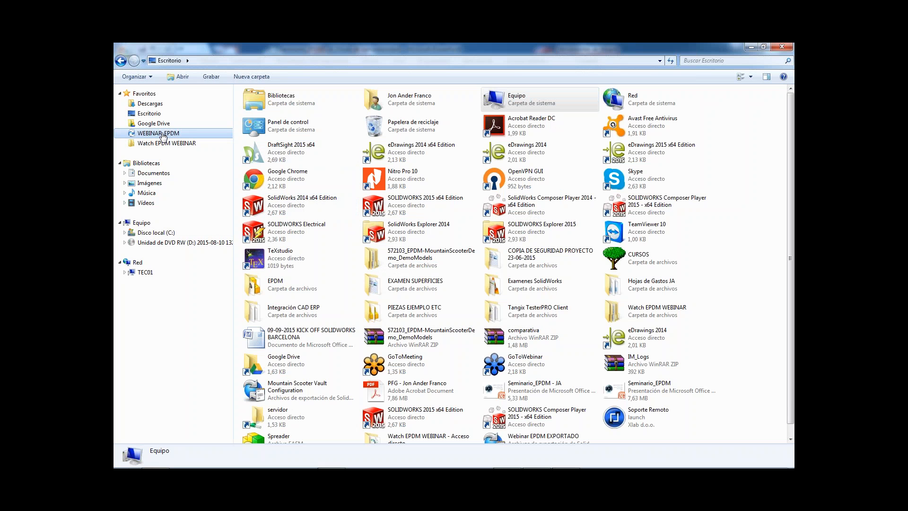
{"action": "left_click", "coordinate": [702, 457]}
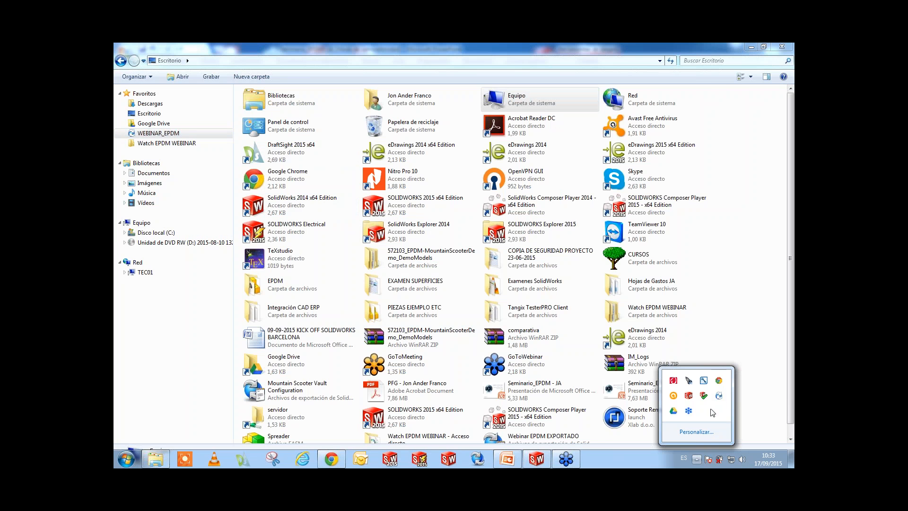
{"action": "right_click", "coordinate": [718, 396]}
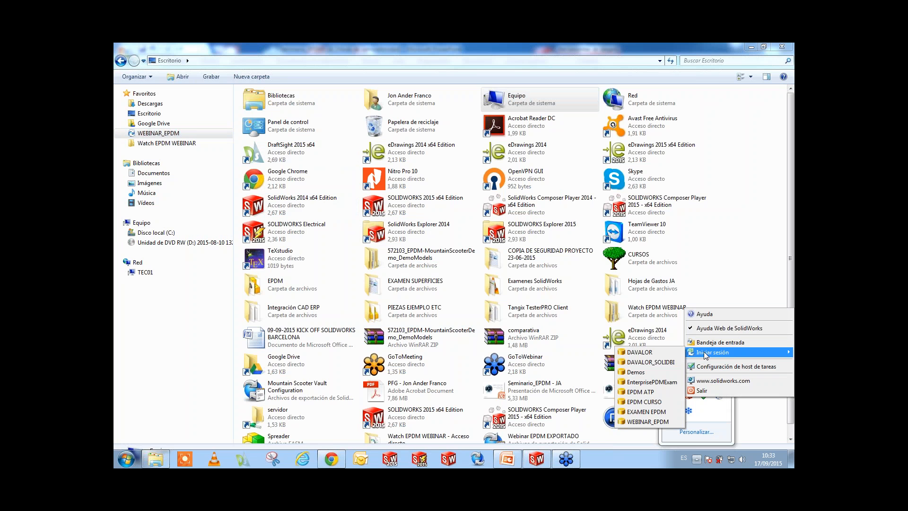
{"action": "left_click", "coordinate": [648, 421]}
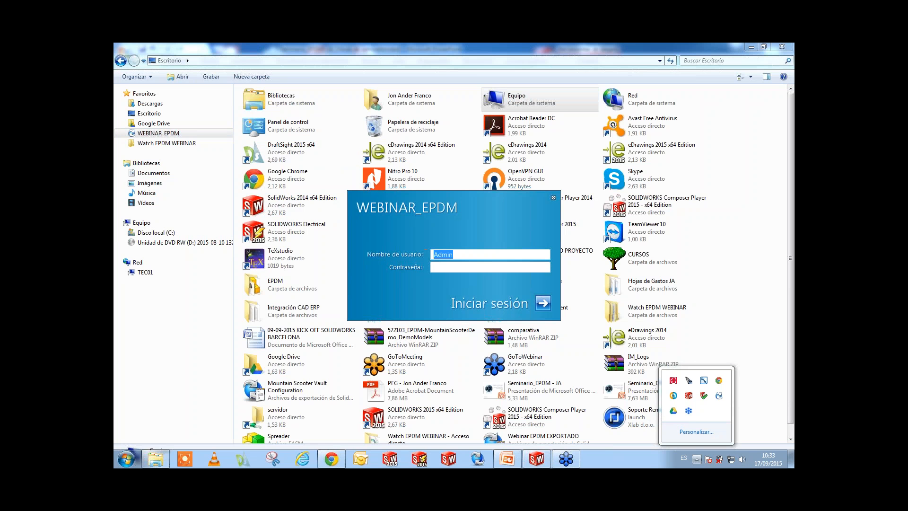
{"action": "type", "text": "Jon Ander"}
{"action": "key", "text": "Tab"}
{"action": "type", "text": "••••"}
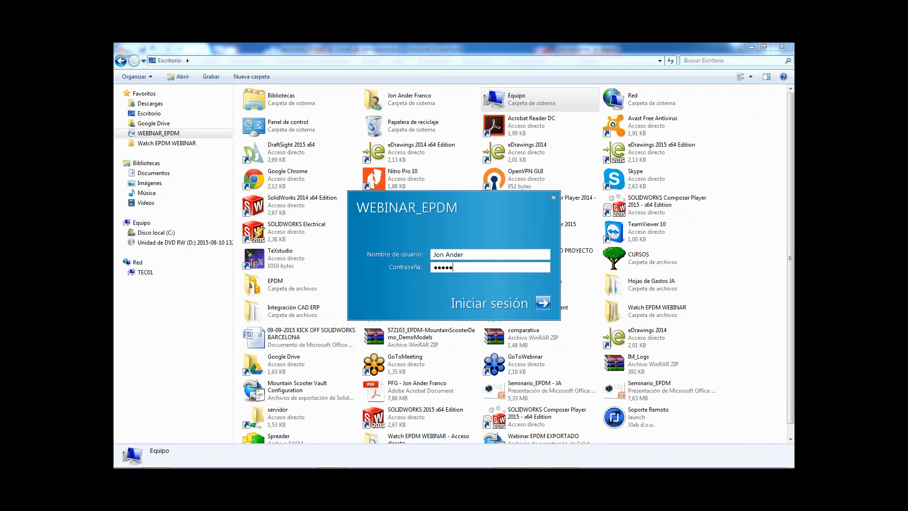
{"action": "key", "text": "Return"}
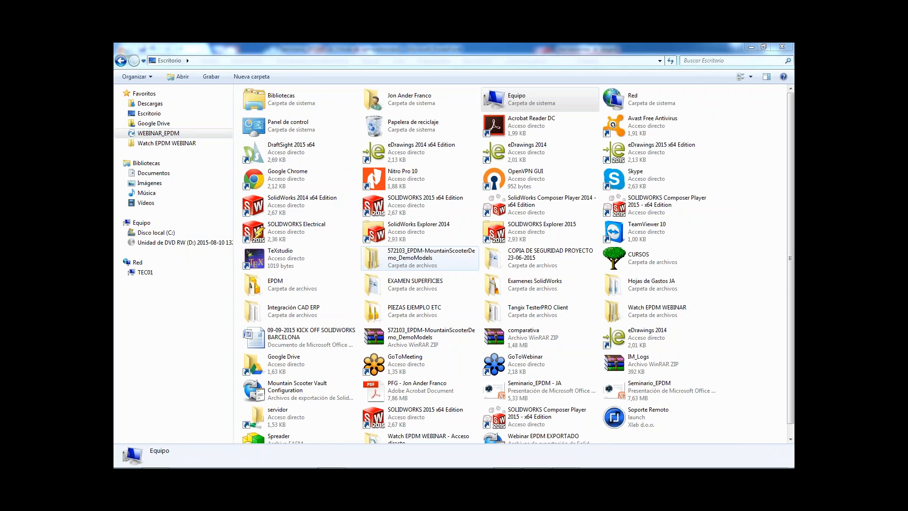
Open the 2015 folder under Proyectos in the WEBINAR_EPDM vault.
{"action": "left_click", "coordinate": [174, 135]}
{"action": "double_click", "coordinate": [267, 149]}
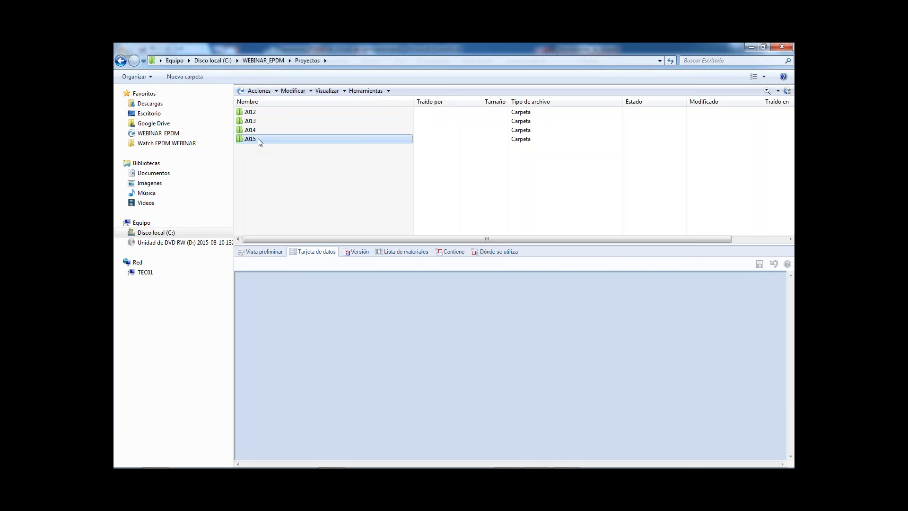
{"action": "double_click", "coordinate": [259, 140]}
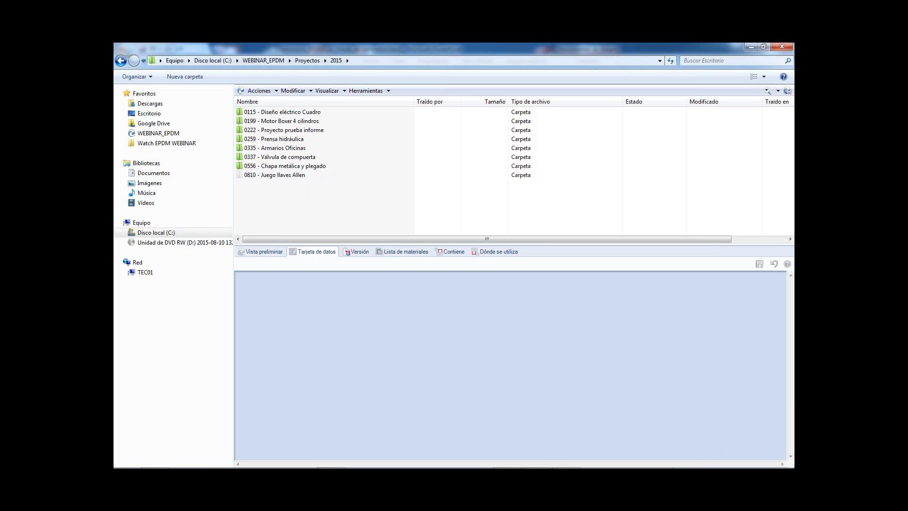
Try to open the SolidWorks Enterprise PDM inbox, and end the program instead of waiting for it.
{"action": "mouse_move", "coordinate": [663, 467]}
{"action": "left_click", "coordinate": [697, 458]}
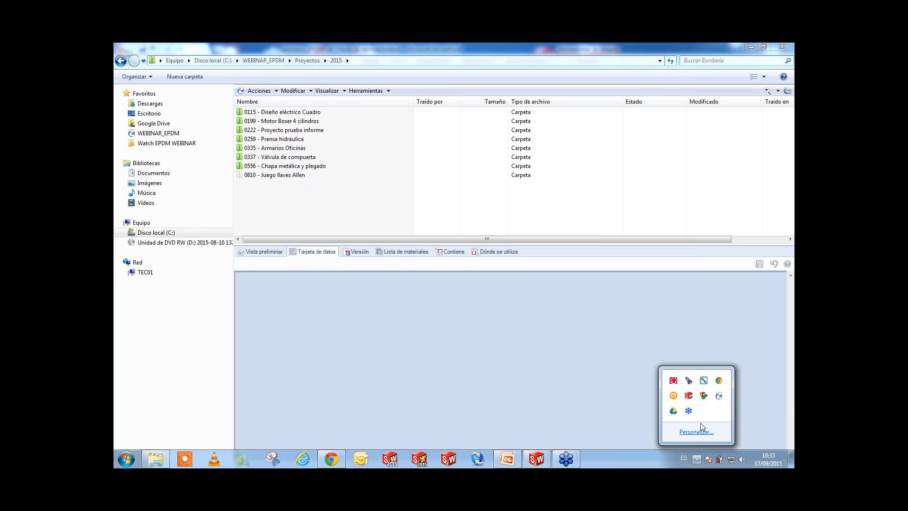
{"action": "right_click", "coordinate": [719, 395]}
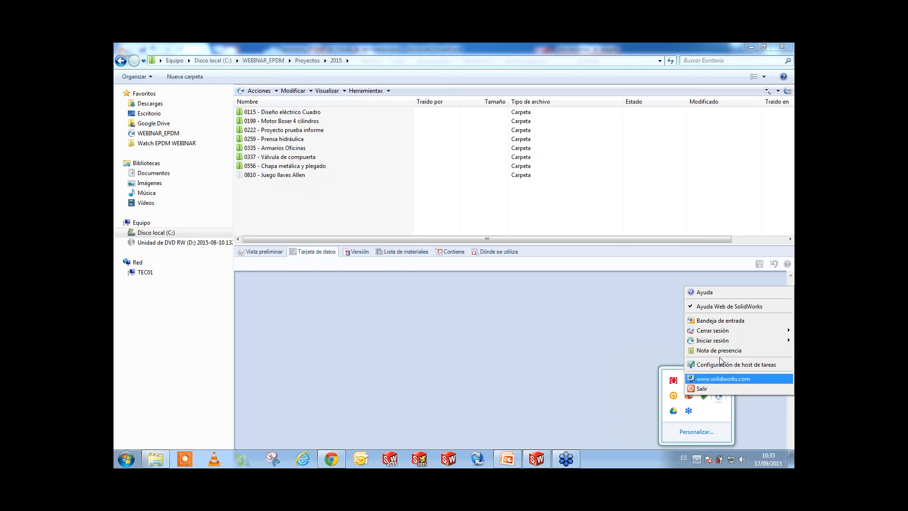
{"action": "left_click", "coordinate": [727, 321]}
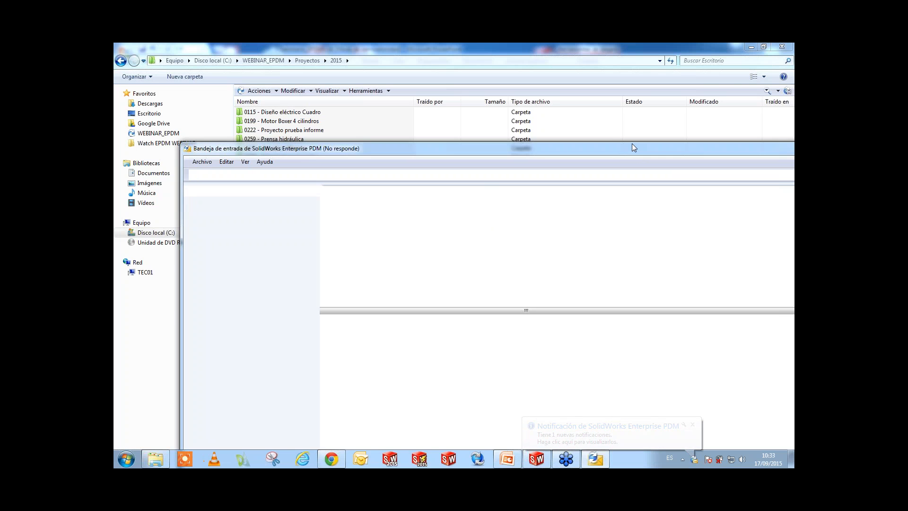
{"action": "left_click_drag", "start_coordinate": [651, 155], "coordinate": [537, 88]}
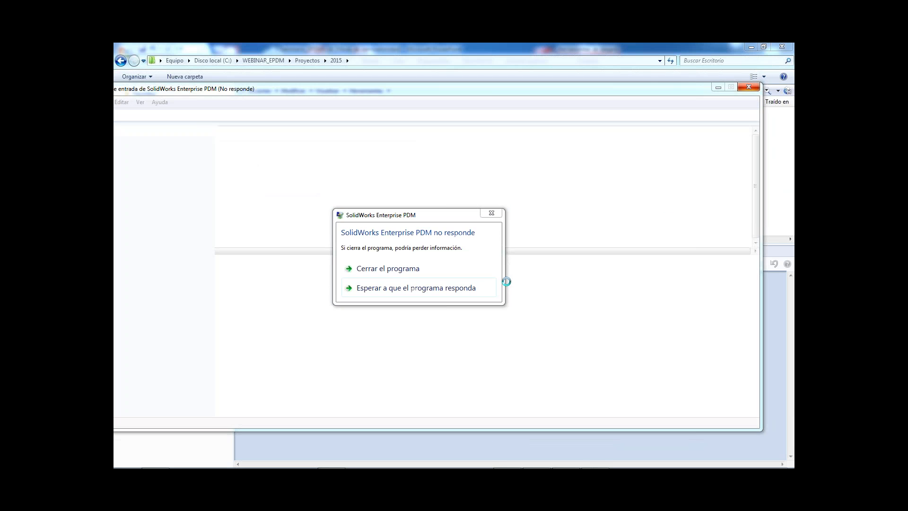
{"action": "left_click", "coordinate": [418, 268]}
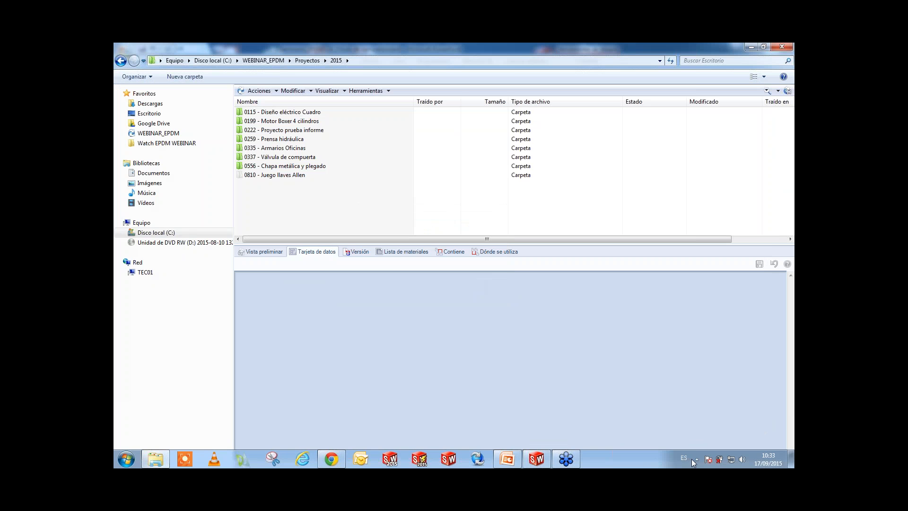
Read the Enterprise PDM notification about the Piston_Head_& state change, including its comments, and close it.
{"action": "left_click", "coordinate": [695, 459]}
{"action": "left_click", "coordinate": [719, 395]}
{"action": "left_click_drag", "start_coordinate": [462, 144], "coordinate": [305, 70]}
{"action": "left_click_drag", "start_coordinate": [728, 60], "coordinate": [728, 131]}
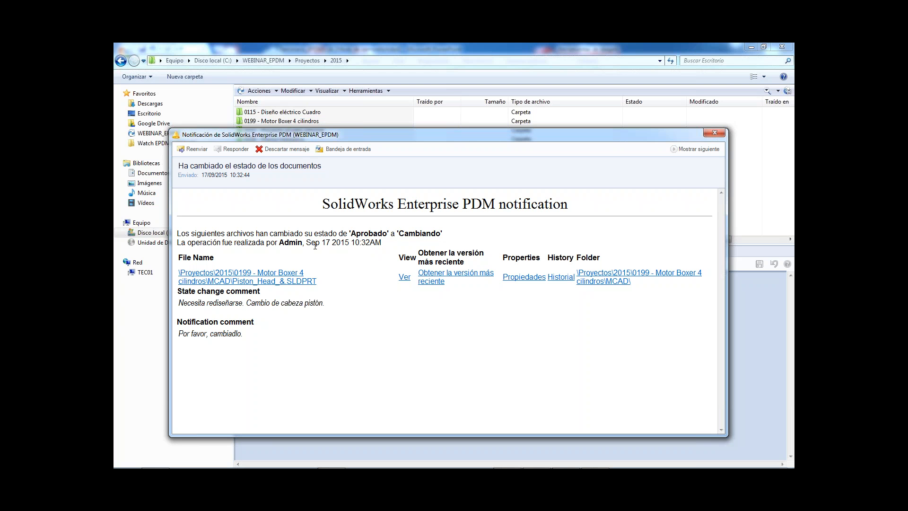
{"action": "left_click_drag", "start_coordinate": [277, 243], "coordinate": [302, 242]}
{"action": "left_click", "coordinate": [360, 269]}
{"action": "left_click", "coordinate": [715, 133]}
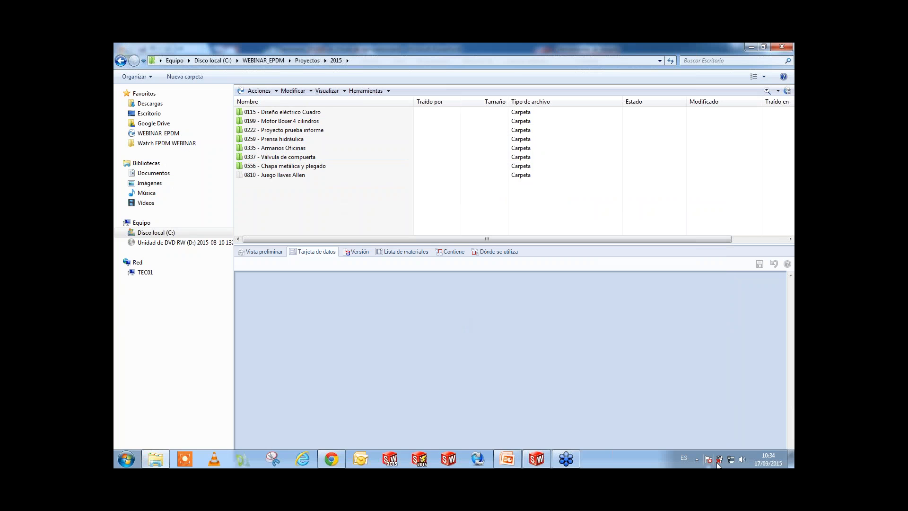
Try again to open the Enterprise PDM inbox, and close its window.
{"action": "left_click", "coordinate": [697, 459]}
{"action": "right_click", "coordinate": [712, 396]}
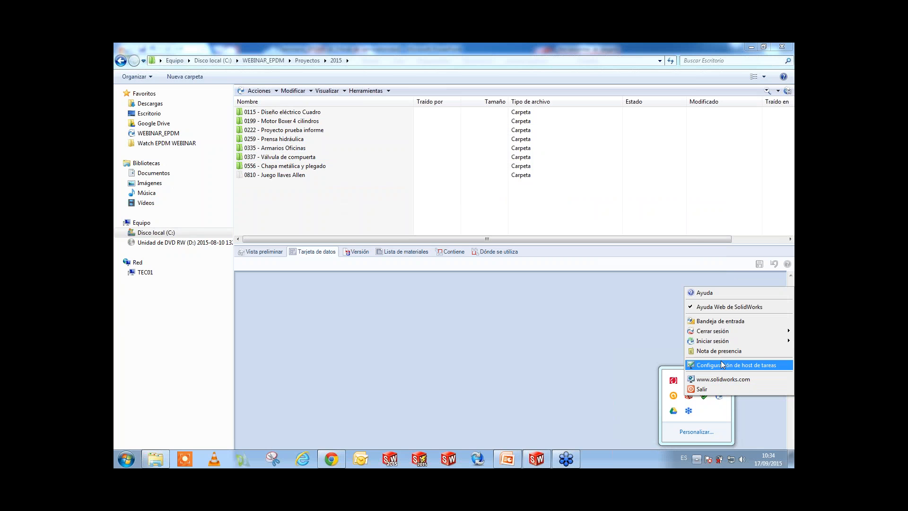
{"action": "left_click", "coordinate": [720, 326]}
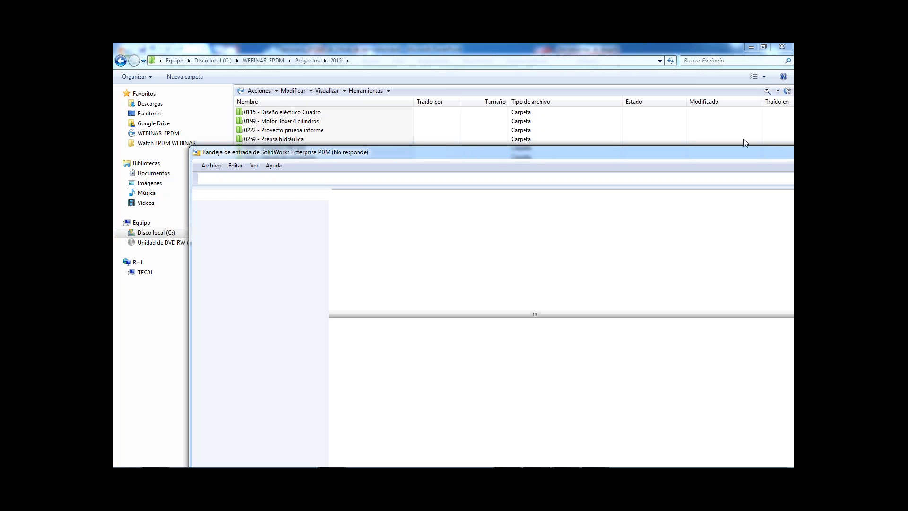
{"action": "left_click_drag", "start_coordinate": [758, 154], "coordinate": [638, 145]}
{"action": "left_click", "coordinate": [776, 141]}
{"action": "mouse_move", "coordinate": [568, 454]}
{"action": "left_click", "coordinate": [698, 459]}
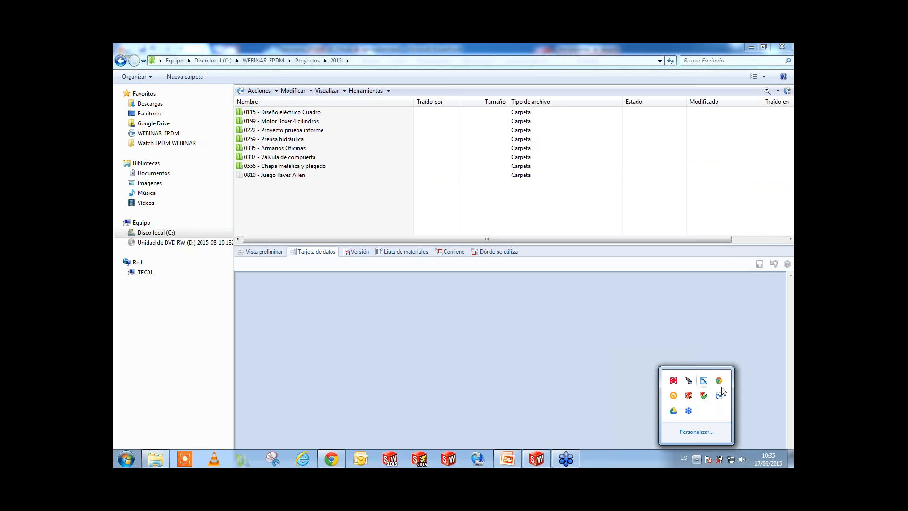
{"action": "left_click", "coordinate": [402, 211]}
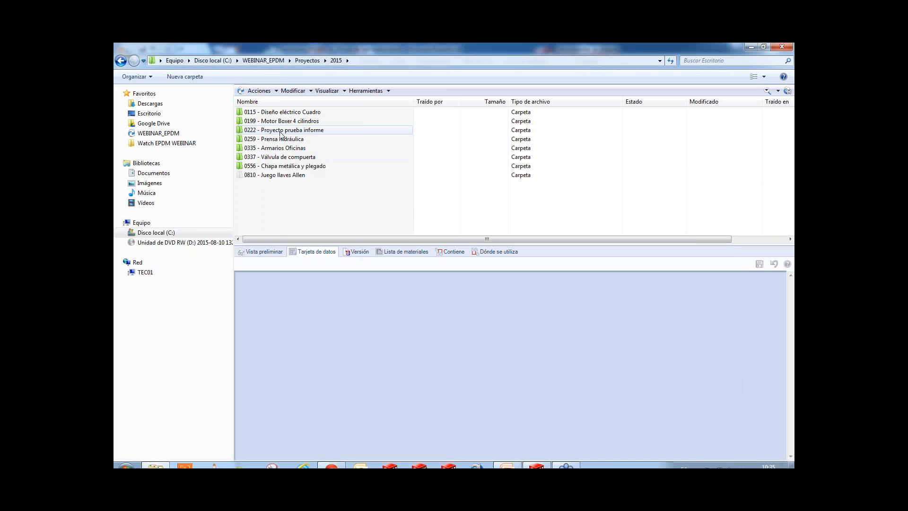
Open the MCAD folder of project 0199 - Motor Boxer 4 cilindros and examine the data card and available commands of Piston_Head_&.
{"action": "double_click", "coordinate": [301, 122]}
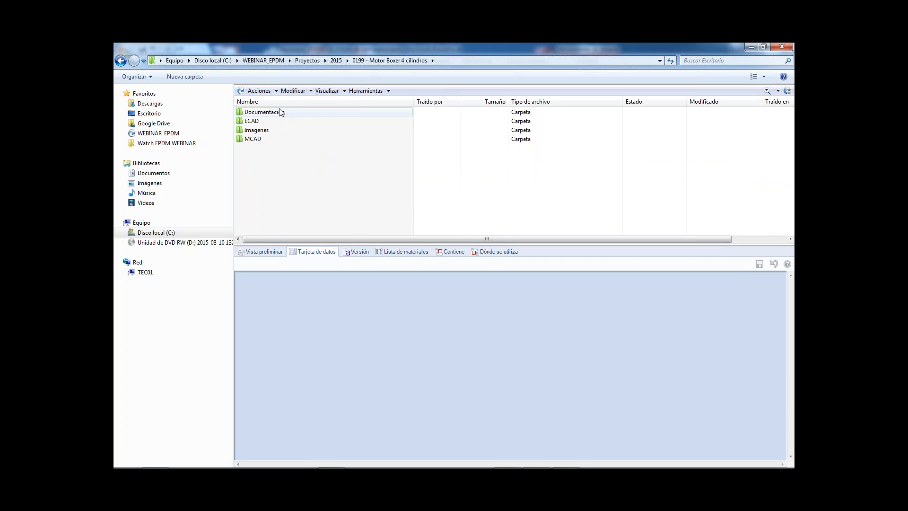
{"action": "double_click", "coordinate": [297, 138]}
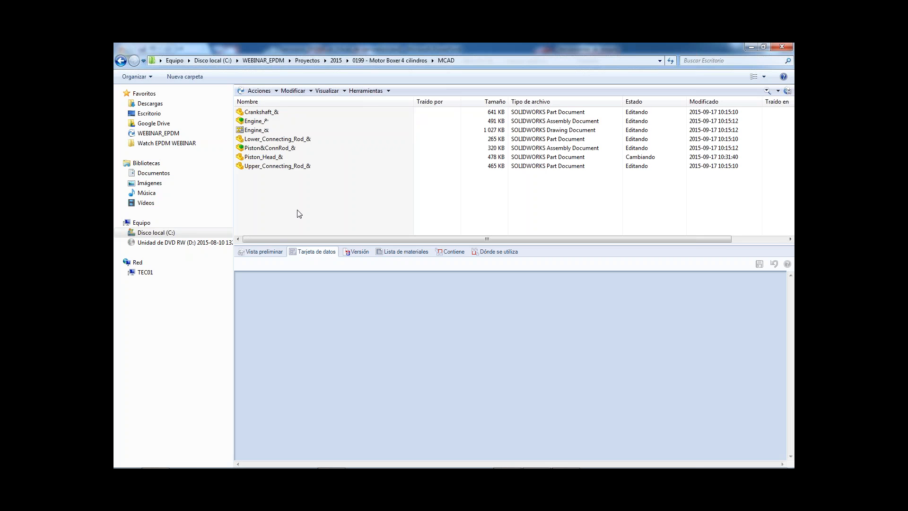
{"action": "left_click", "coordinate": [269, 148]}
{"action": "left_click", "coordinate": [270, 158]}
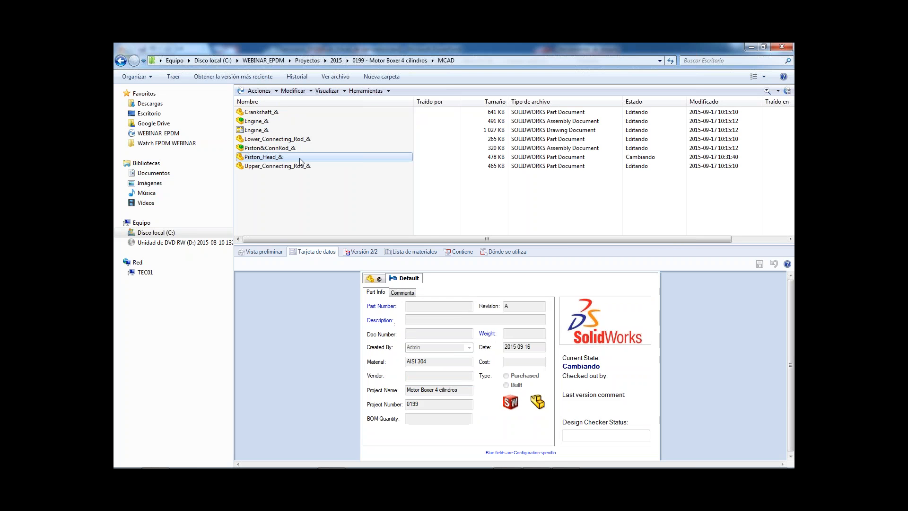
{"action": "right_click", "coordinate": [272, 160]}
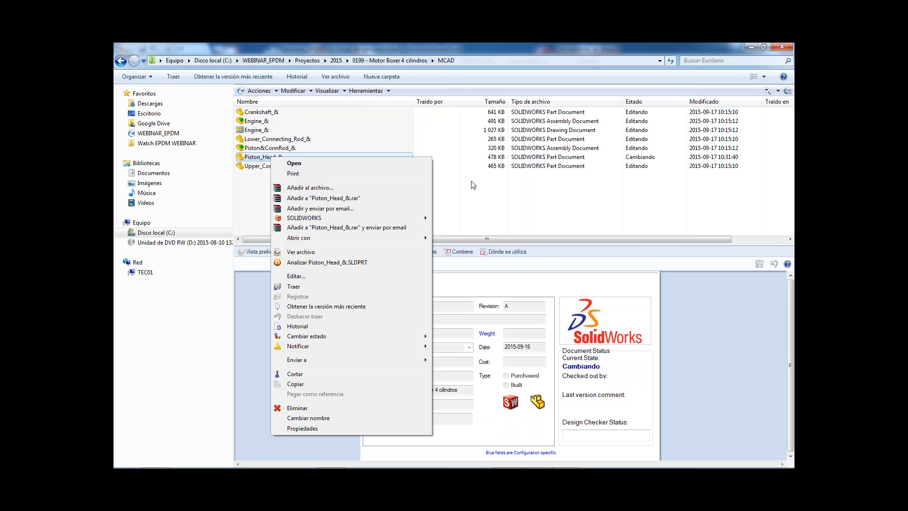
{"action": "left_click", "coordinate": [425, 219]}
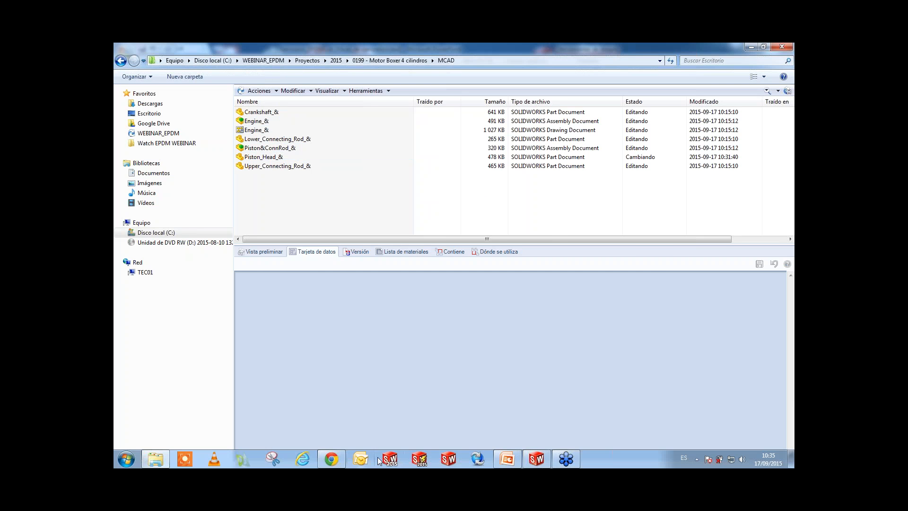
Switch to the Seminario_EPDM - JA presentation in PowerPoint and run the slide show from slide 9 on to "Más capacidades del EPDM".
{"action": "left_click", "coordinate": [507, 459]}
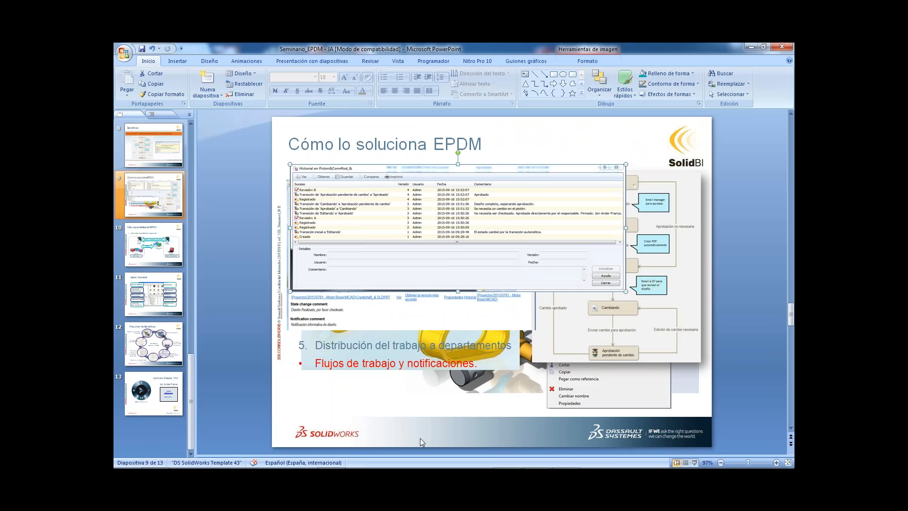
{"action": "left_click", "coordinate": [699, 465]}
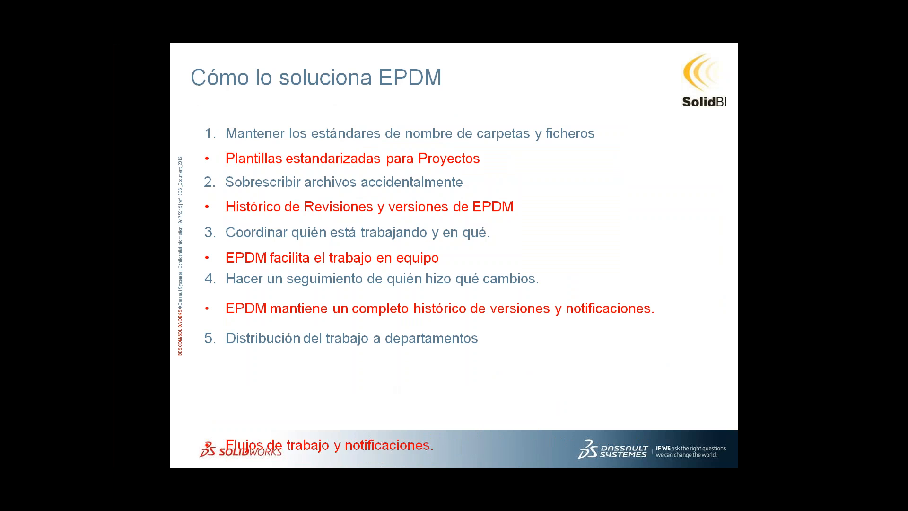
{"action": "key", "text": "Right"}
{"action": "key", "text": "Right"}
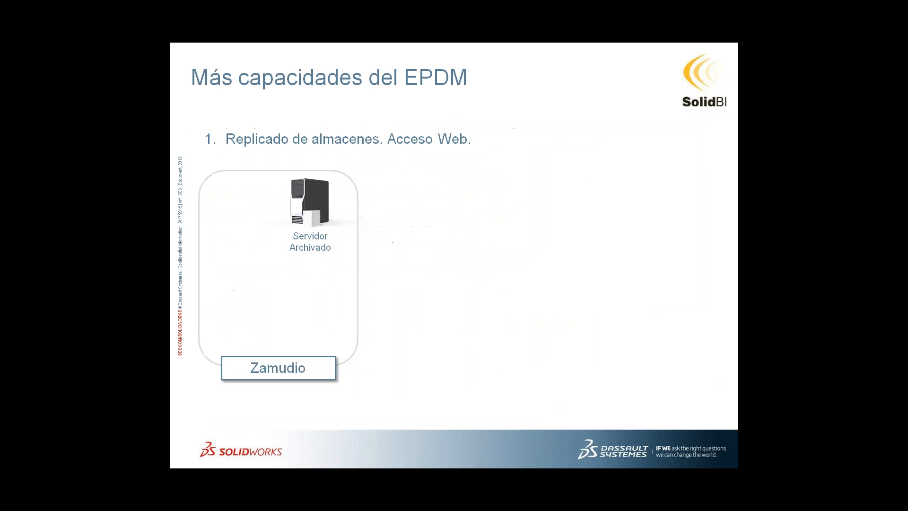